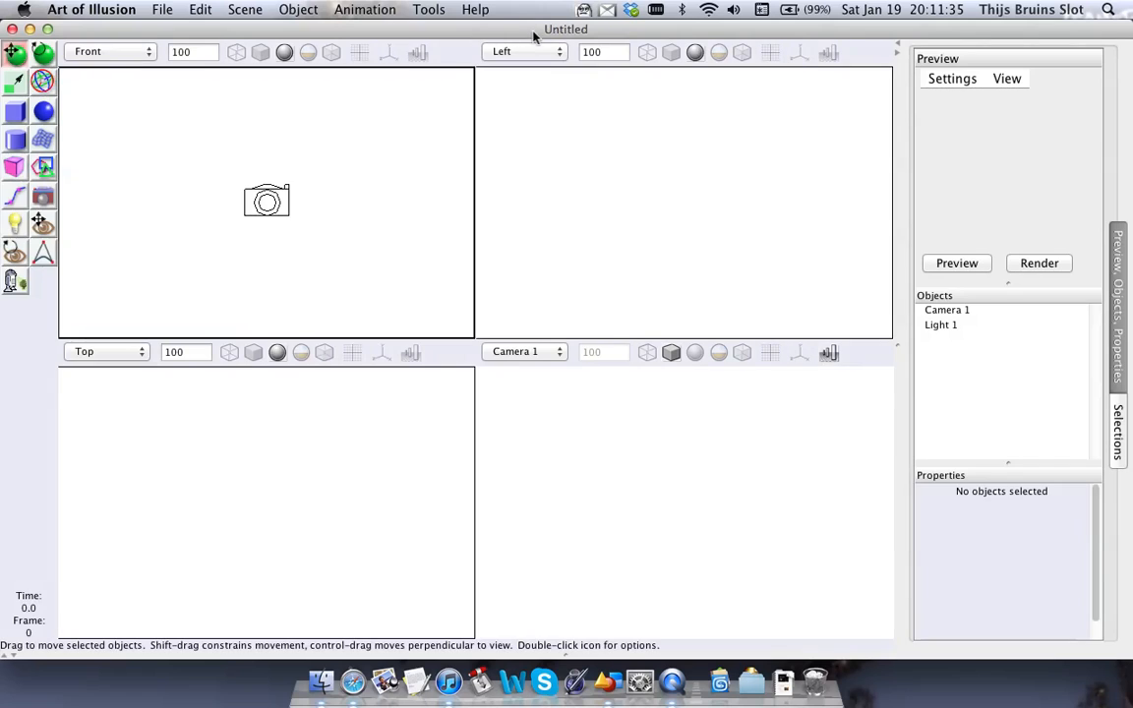
pyautogui.click(429, 8)
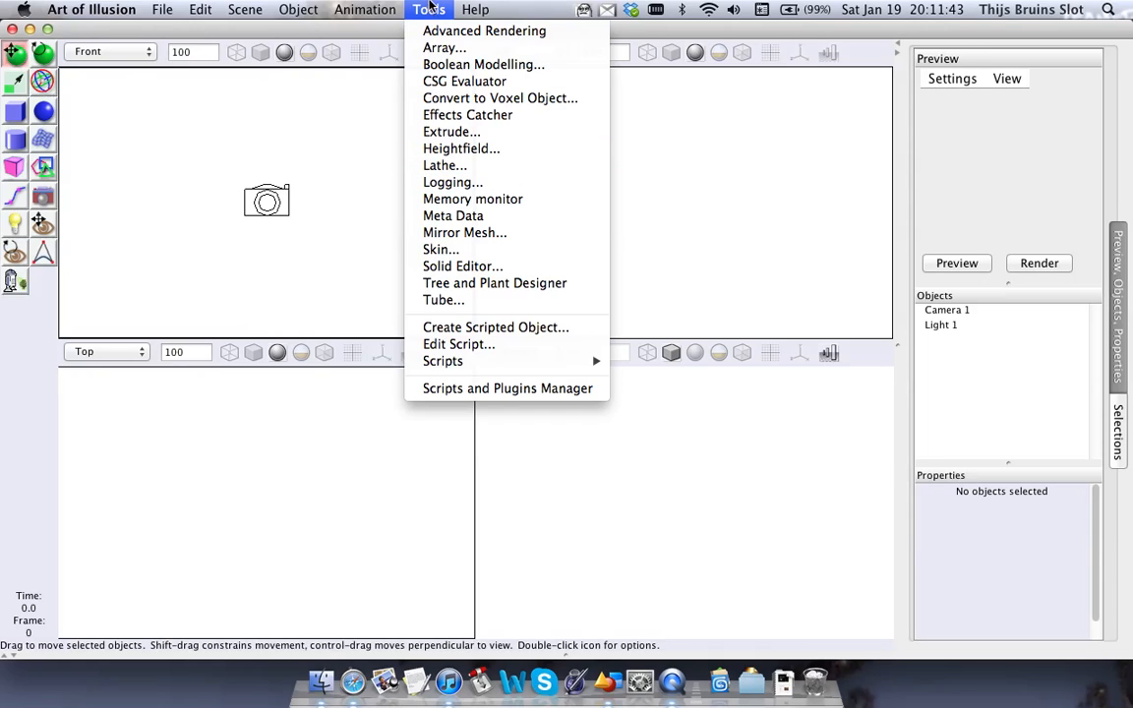
pyautogui.click(326, 94)
pyautogui.press('super+Tab')
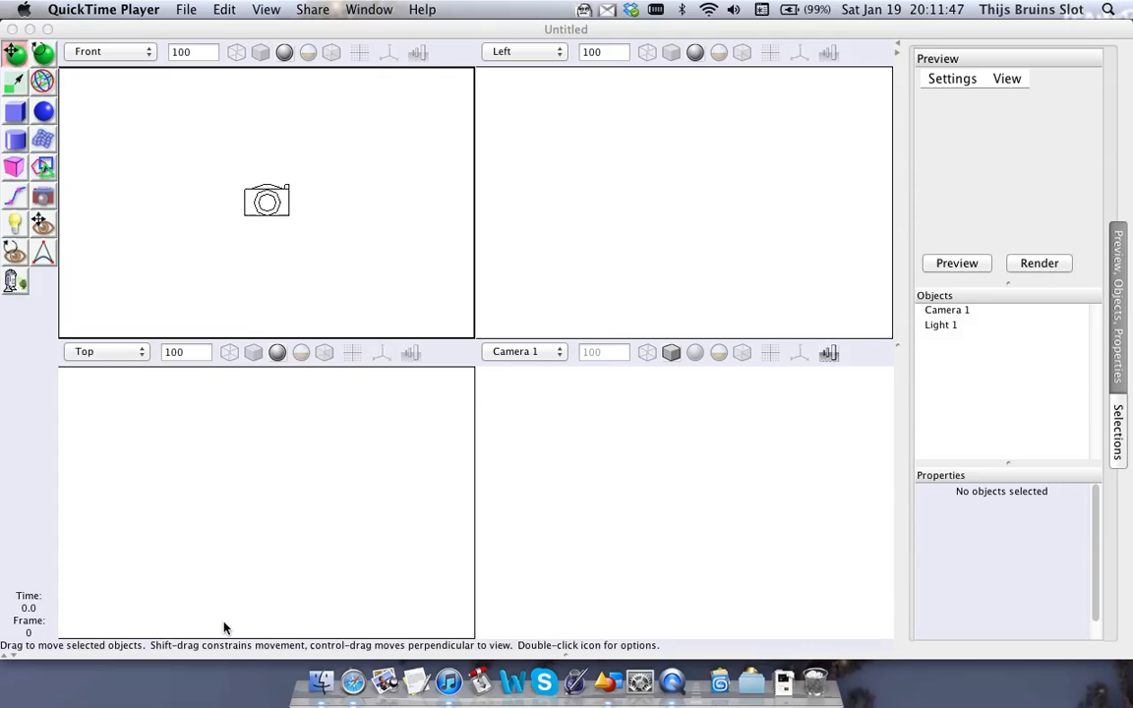
pyautogui.click(411, 30)
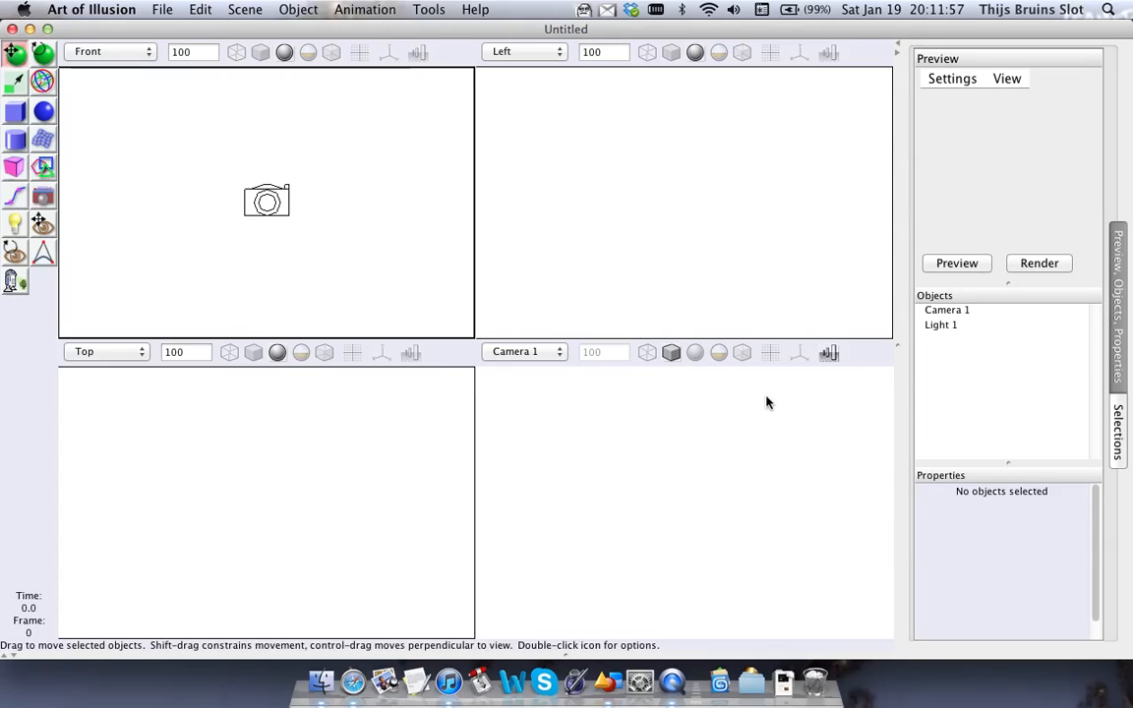
# Delete the default light from the scene and show the grid in the Top, Front and Left views
pyautogui.click(949, 328)
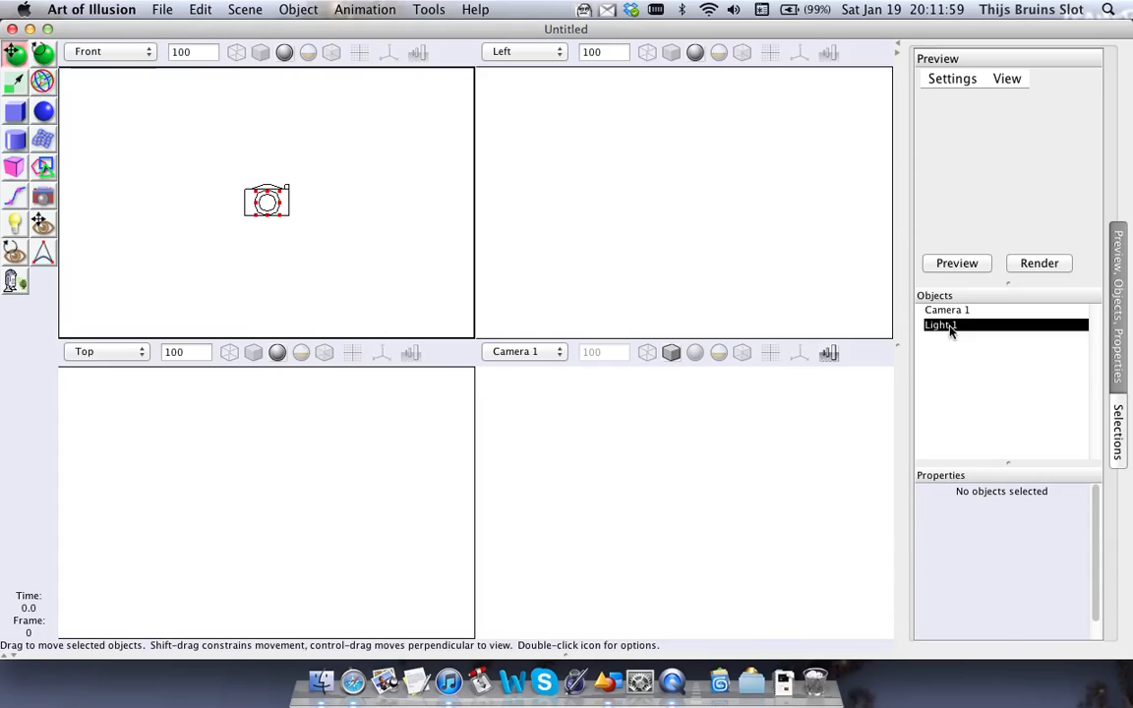
pyautogui.press('Delete')
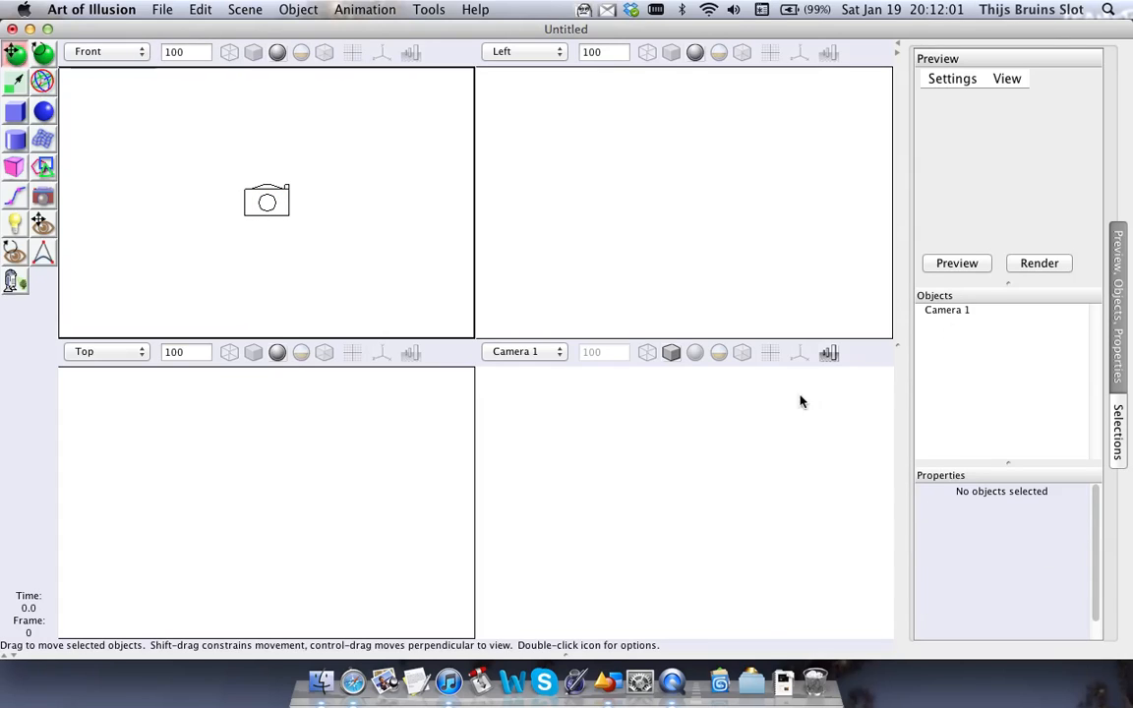
pyautogui.click(354, 353)
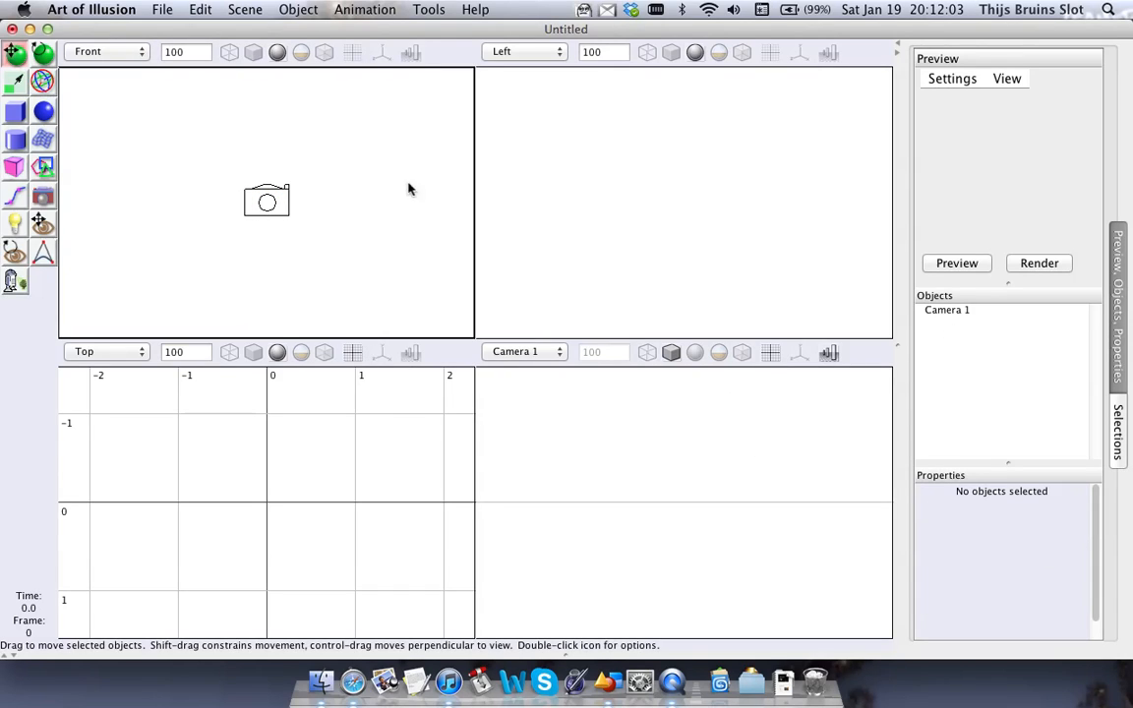
pyautogui.click(354, 52)
pyautogui.click(772, 52)
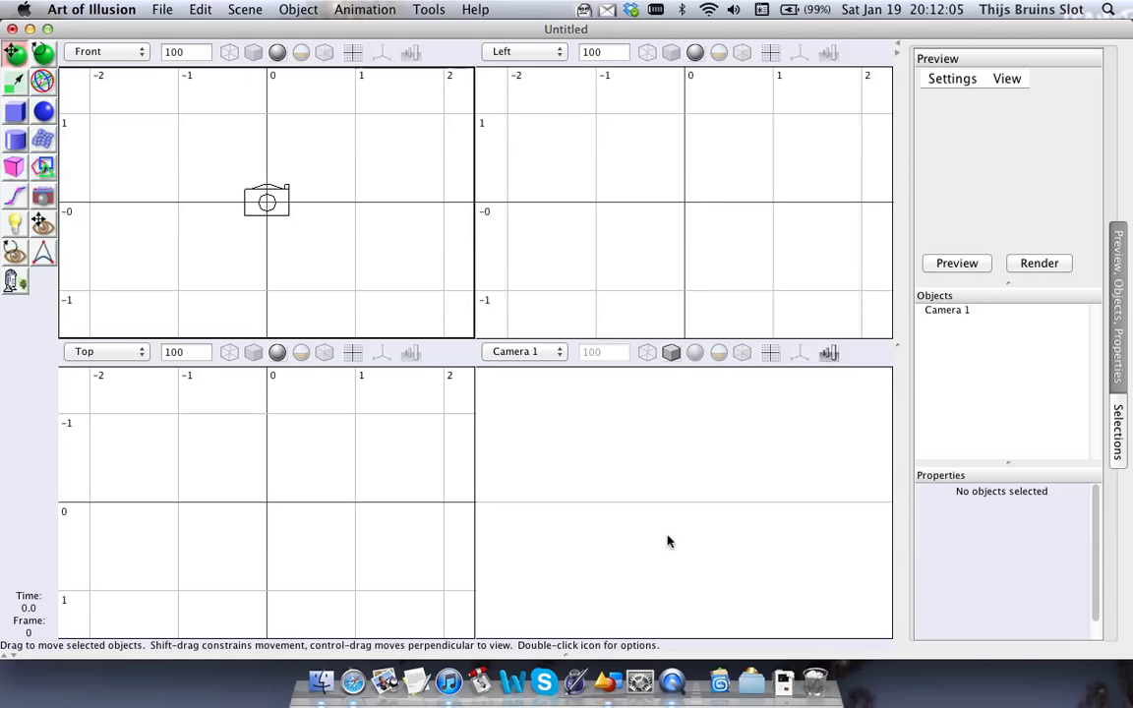
# Draw a box about 1.1 wide and 1.3 high in the front view, and a second about 0.6 square overlapping its right side
pyautogui.moveTo(668, 539); pyautogui.dragTo(717, 505, button='right')
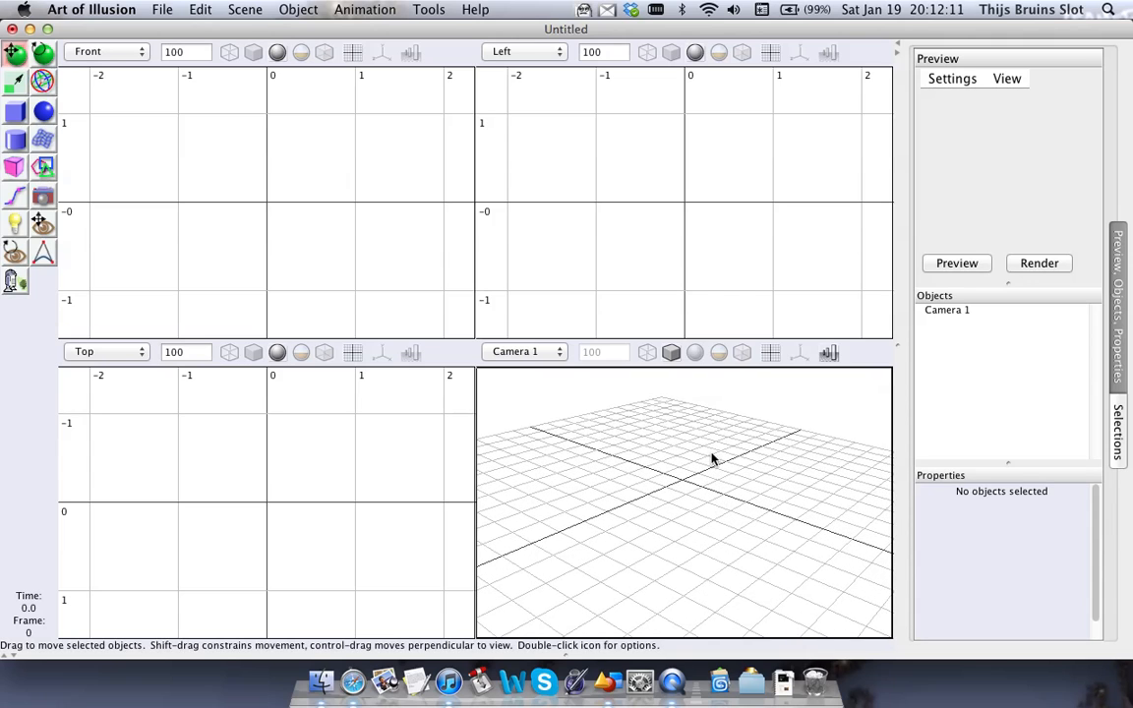
pyautogui.moveTo(714, 458); pyautogui.dragTo(718, 489, button='right')
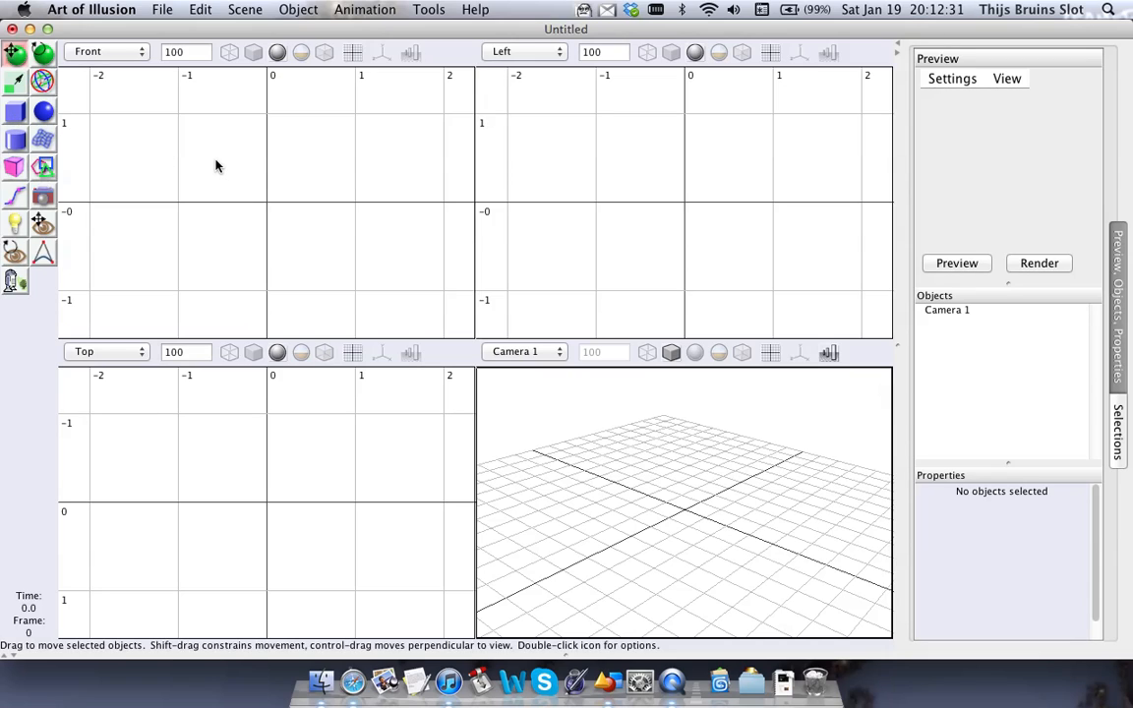
pyautogui.click(16, 113)
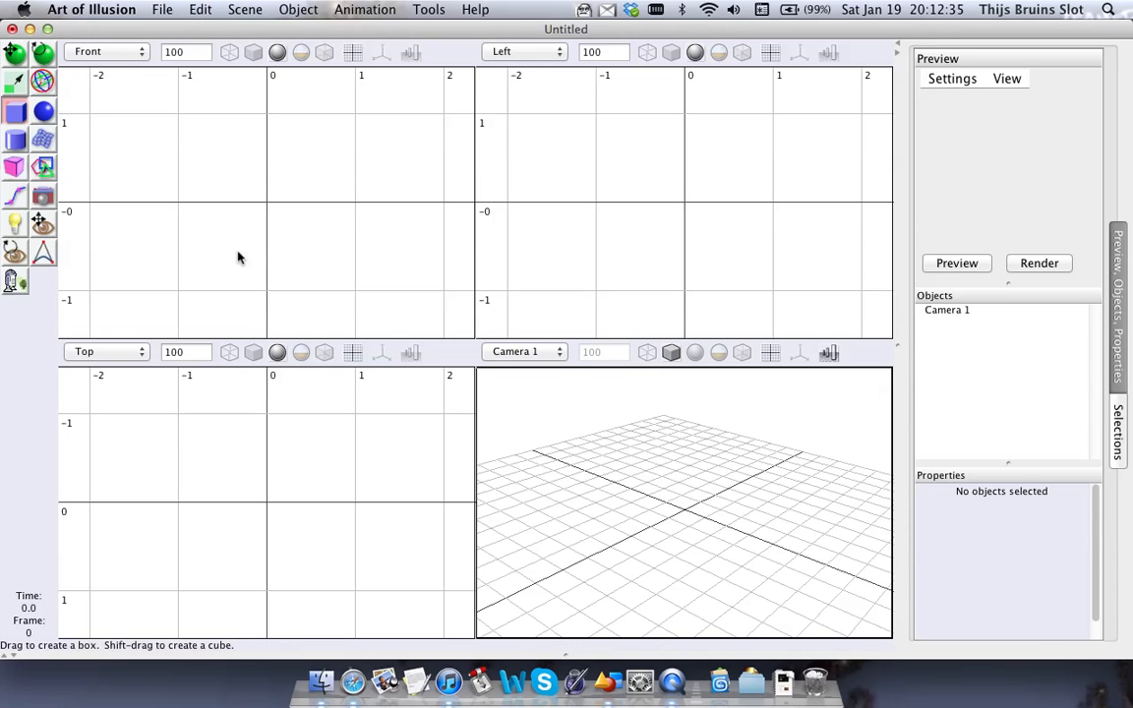
pyautogui.moveTo(246, 144); pyautogui.dragTo(293, 187, button='right')
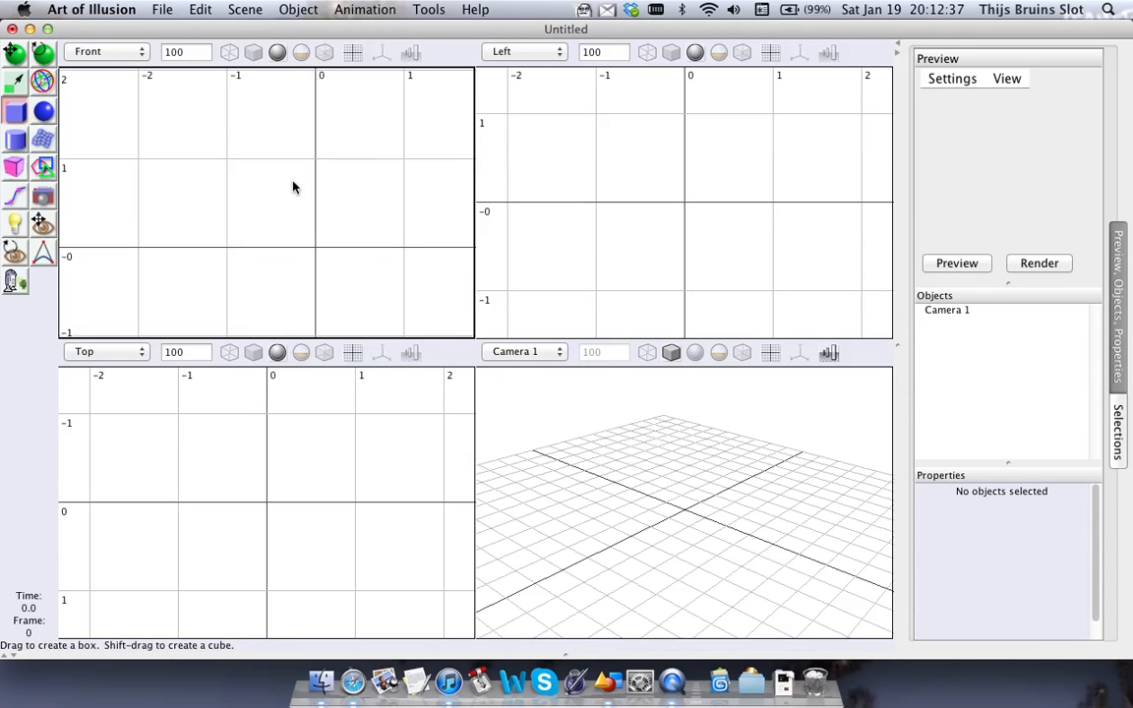
pyautogui.moveTo(168, 138); pyautogui.dragTo(263, 246)
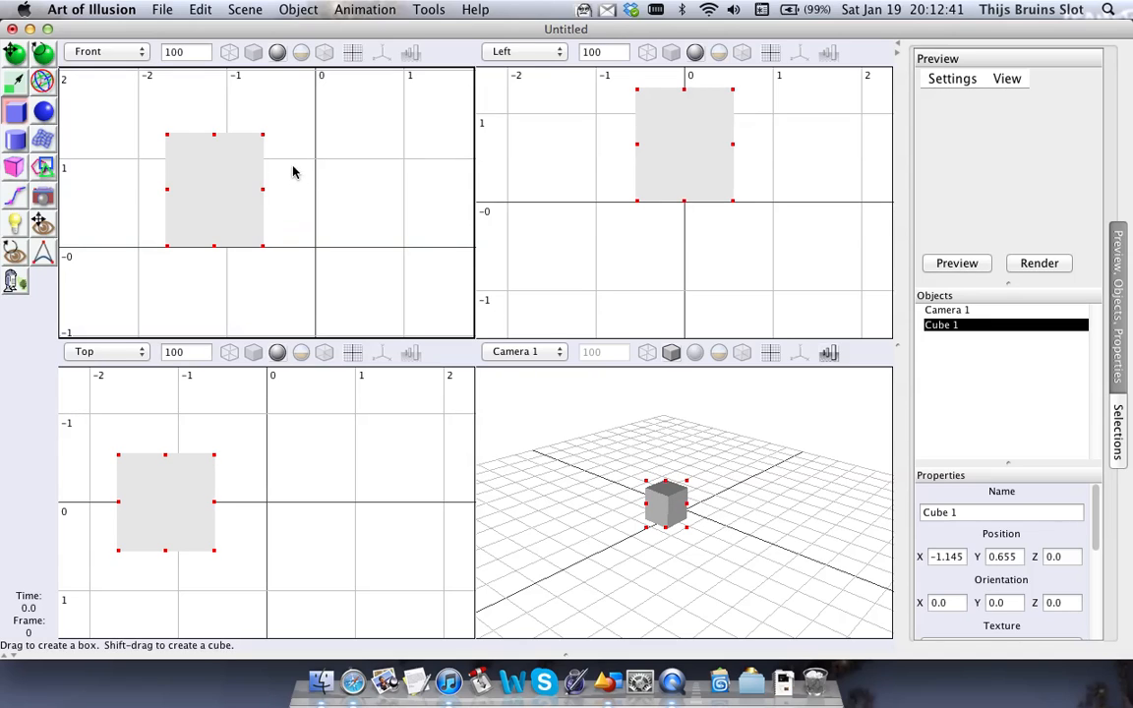
pyautogui.moveTo(293, 163); pyautogui.dragTo(238, 213)
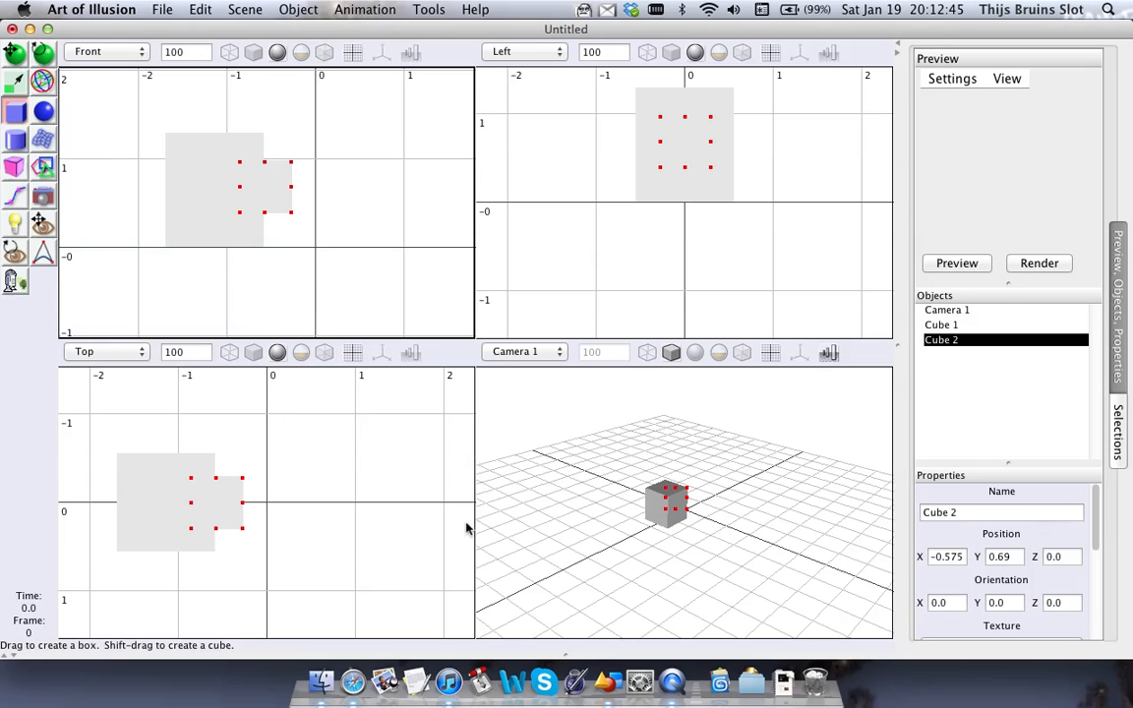
pyautogui.moveTo(696, 536)
pyautogui.mouseDown(button='middle')
pyautogui.moveTo(557, 498)
pyautogui.moveTo(729, 521)
pyautogui.moveTo(666, 521)
pyautogui.moveTo(700, 527)
pyautogui.moveTo(697, 546)
pyautogui.mouseUp(button='middle')
pyautogui.scroll(15, 666, 521)
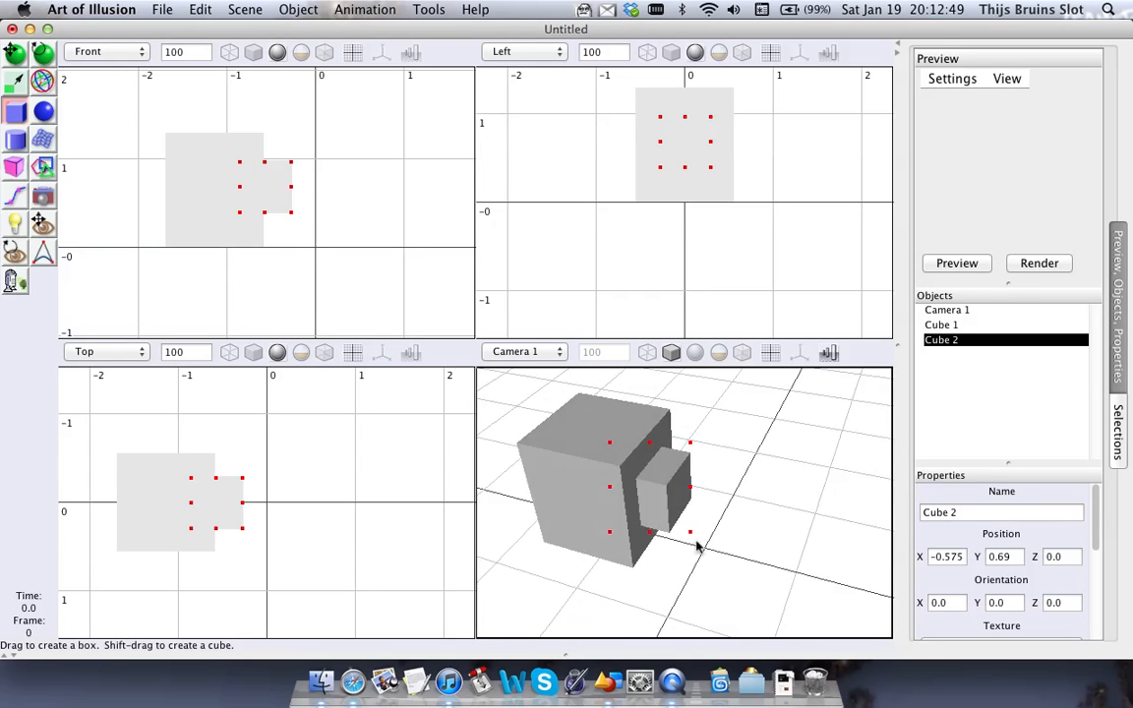
pyautogui.scroll(-5, 696, 546)
# Show the front view in wireframe and create a Boolean union of the two cubes
pyautogui.click(942, 326)
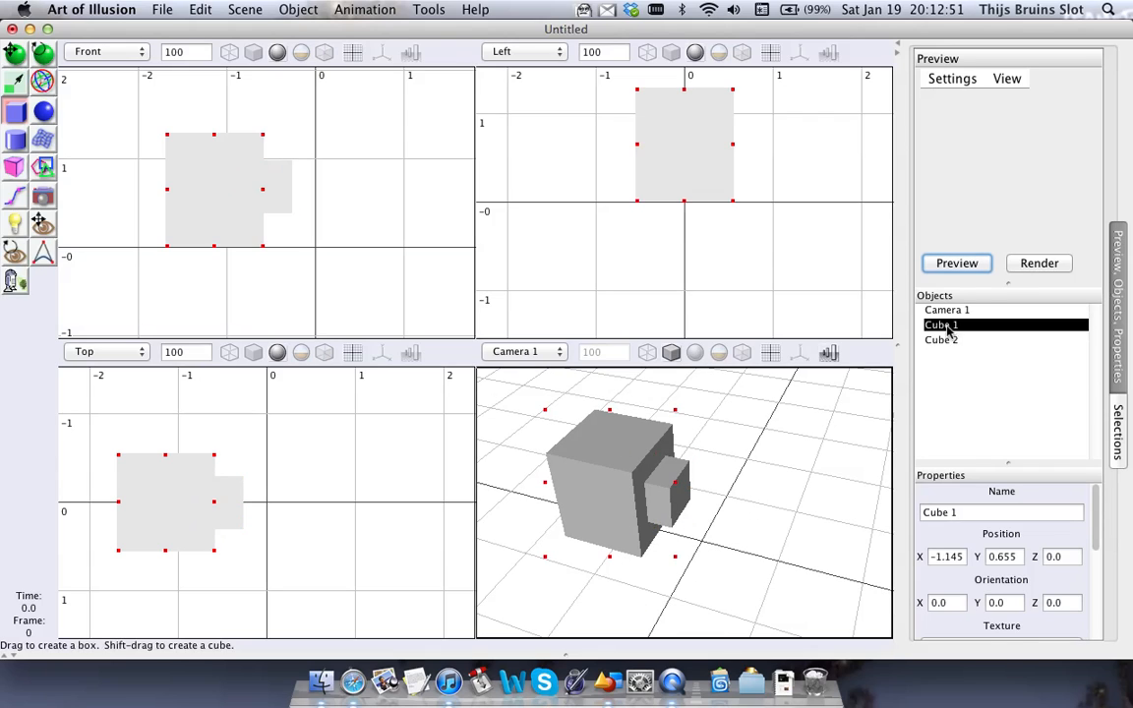
pyautogui.click(229, 52)
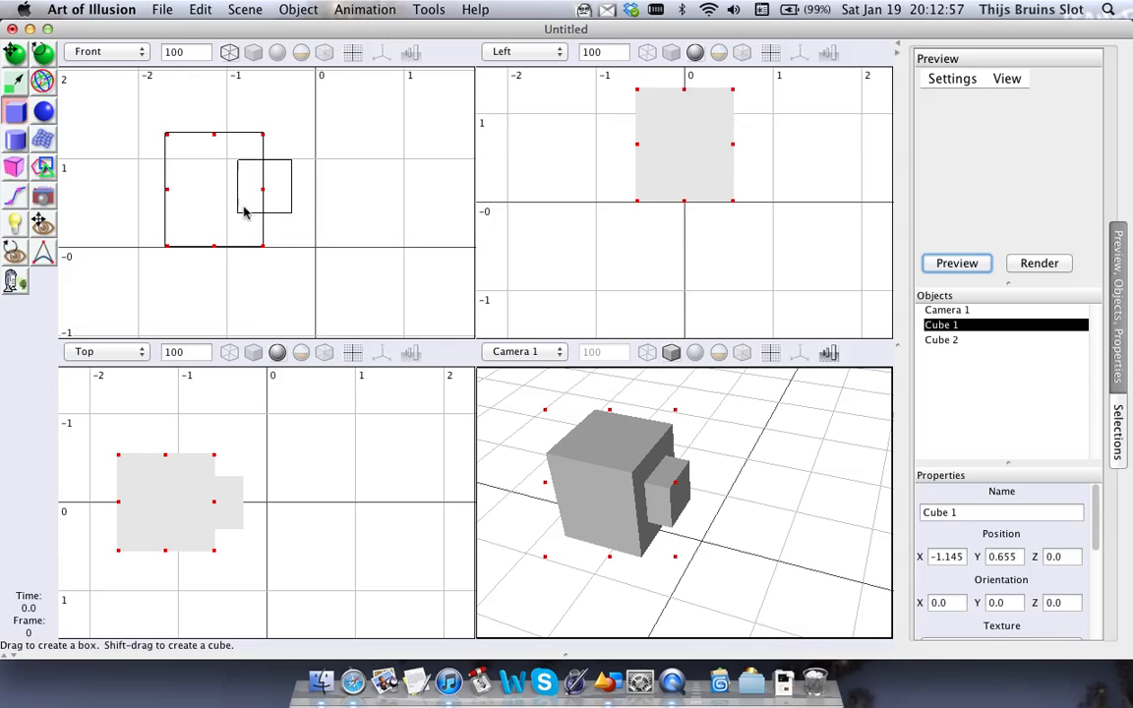
pyautogui.keyDown('shift'); pyautogui.click(964, 340); pyautogui.keyUp('shift')
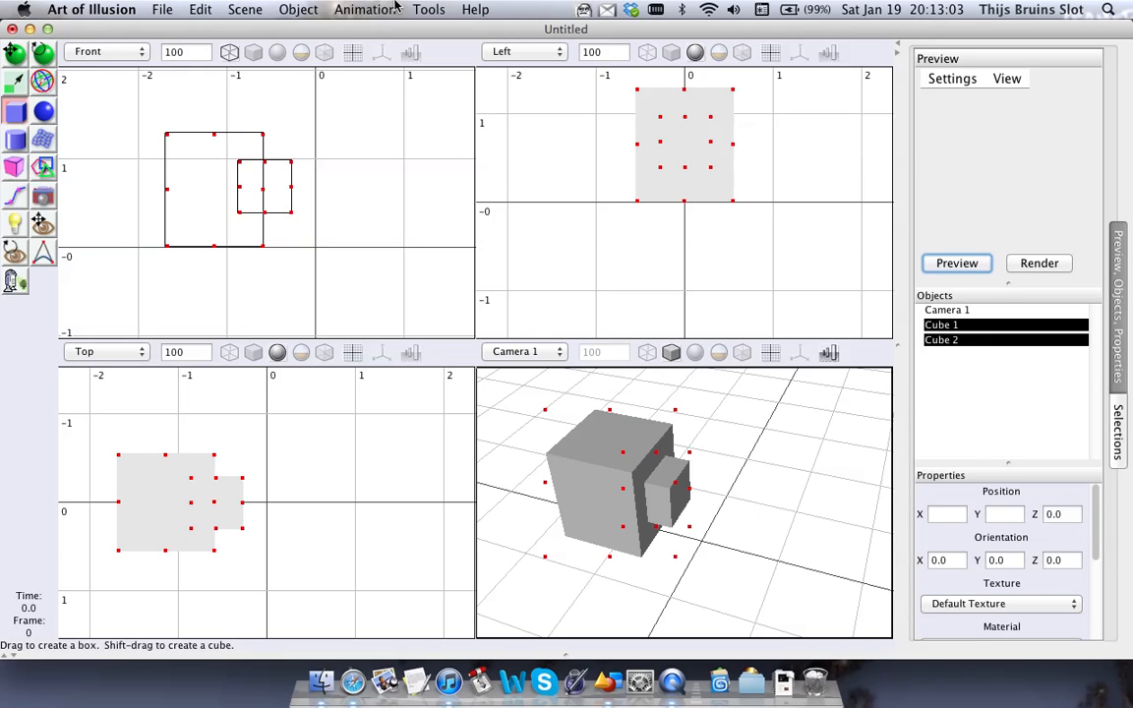
pyautogui.click(427, 9)
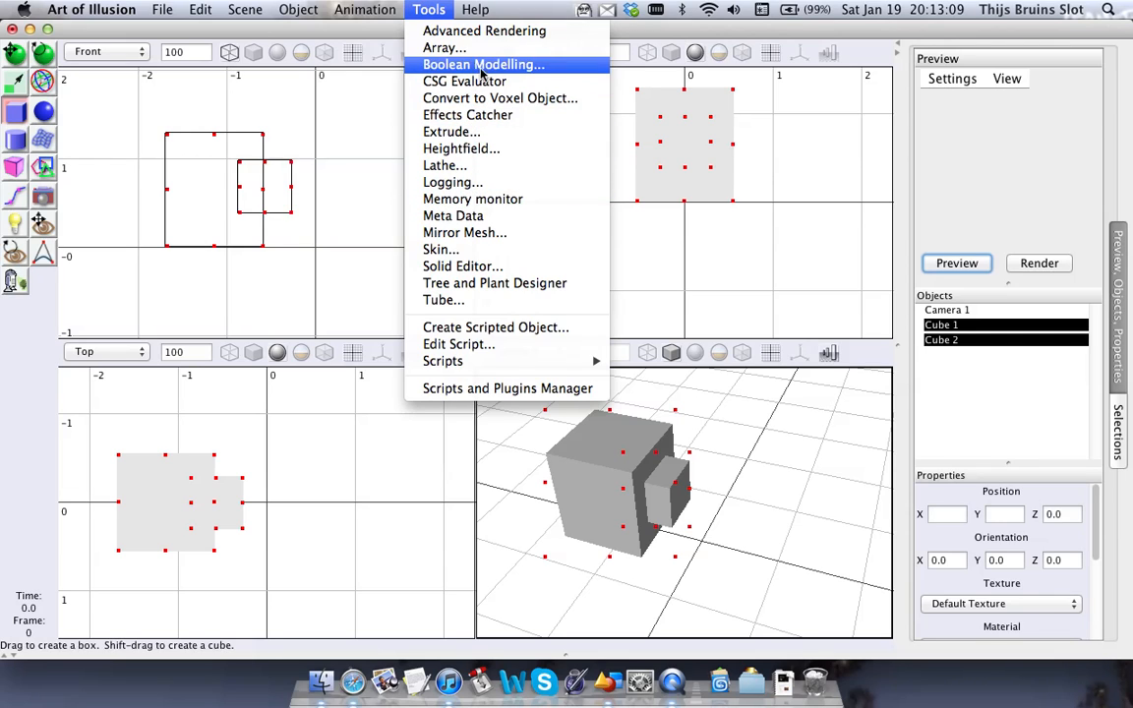
pyautogui.click(546, 66)
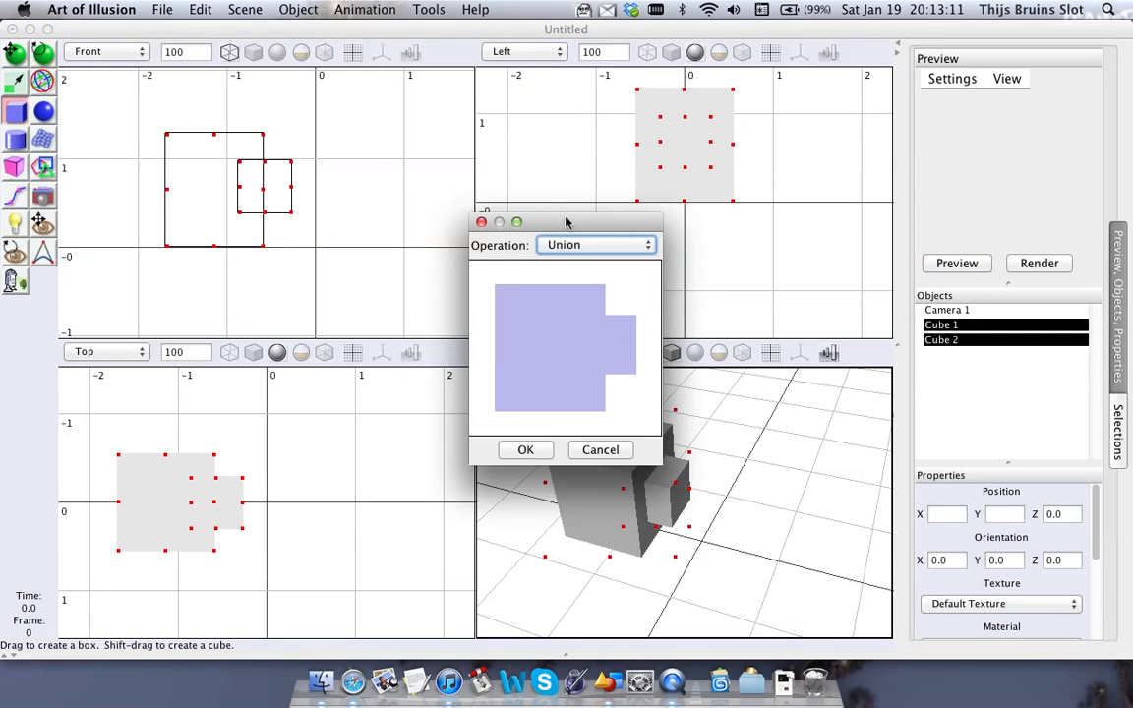
pyautogui.moveTo(539, 180); pyautogui.dragTo(556, 258)
pyautogui.click(499, 321)
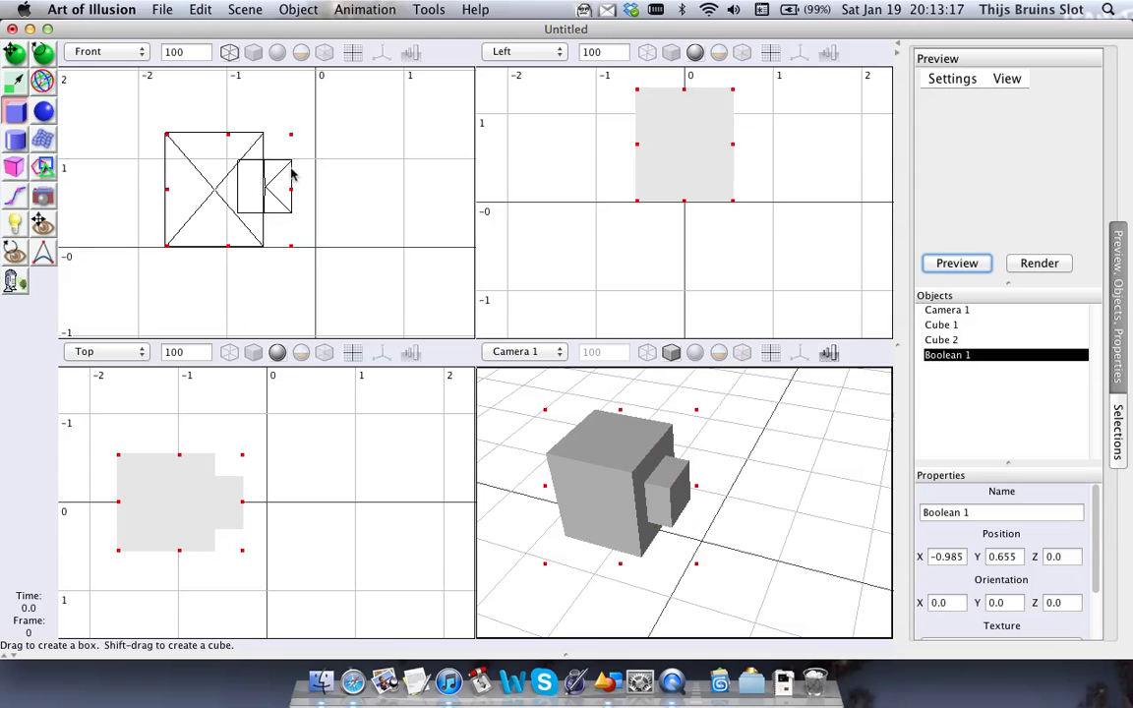
# Examine the union in wireframe in the camera view, and delete it together with both source cubes
pyautogui.moveTo(617, 523)
pyautogui.mouseDown(button='middle')
pyautogui.moveTo(616, 473)
pyautogui.moveTo(638, 500)
pyautogui.moveTo(590, 462)
pyautogui.moveTo(544, 448)
pyautogui.moveTo(608, 504)
pyautogui.moveTo(577, 501)
pyautogui.moveTo(557, 526)
pyautogui.moveTo(599, 539)
pyautogui.moveTo(634, 430)
pyautogui.moveTo(649, 474)
pyautogui.moveTo(602, 451)
pyautogui.moveTo(634, 506)
pyautogui.moveTo(652, 502)
pyautogui.moveTo(719, 542)
pyautogui.moveTo(625, 511)
pyautogui.moveTo(683, 519)
pyautogui.moveTo(661, 462)
pyautogui.mouseUp(button='middle')
pyautogui.click(647, 352)
pyautogui.moveTo(661, 463)
pyautogui.mouseDown(button='right')
pyautogui.moveTo(696, 505)
pyautogui.moveTo(668, 456)
pyautogui.mouseUp(button='right')
pyautogui.moveTo(668, 455); pyautogui.dragTo(703, 514, button='middle')
pyautogui.moveTo(724, 497); pyautogui.dragTo(712, 464, button='right')
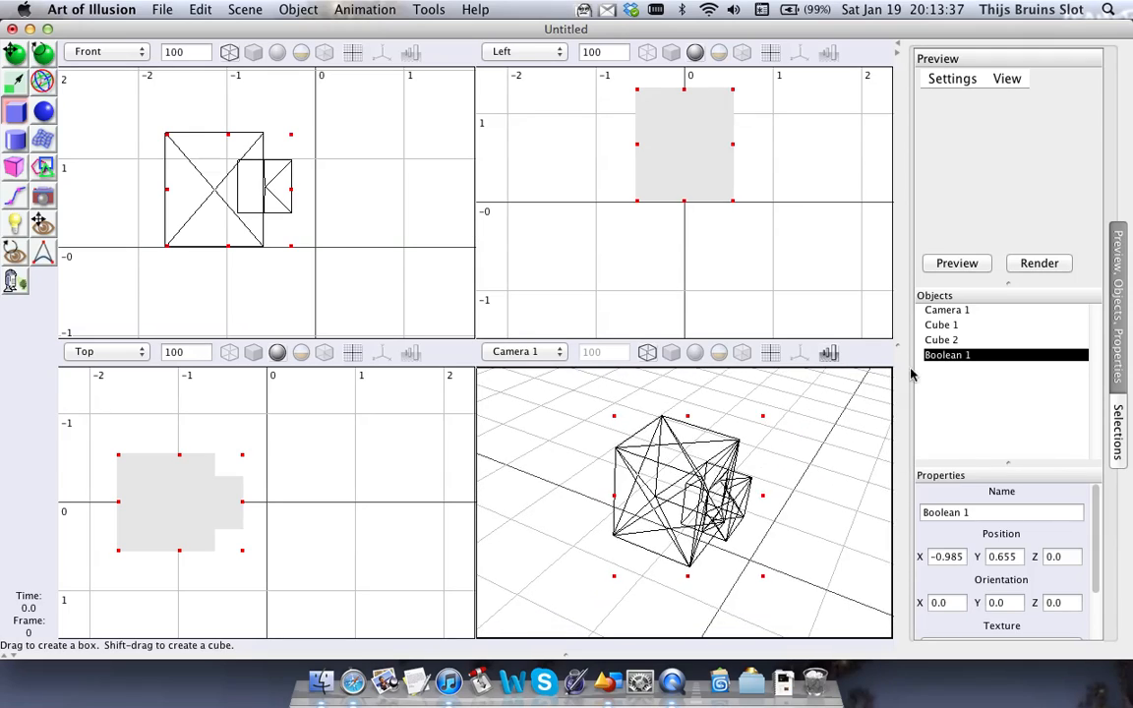
pyautogui.keyDown('shift'); pyautogui.click(945, 326); pyautogui.keyUp('shift')
pyautogui.press('Delete')
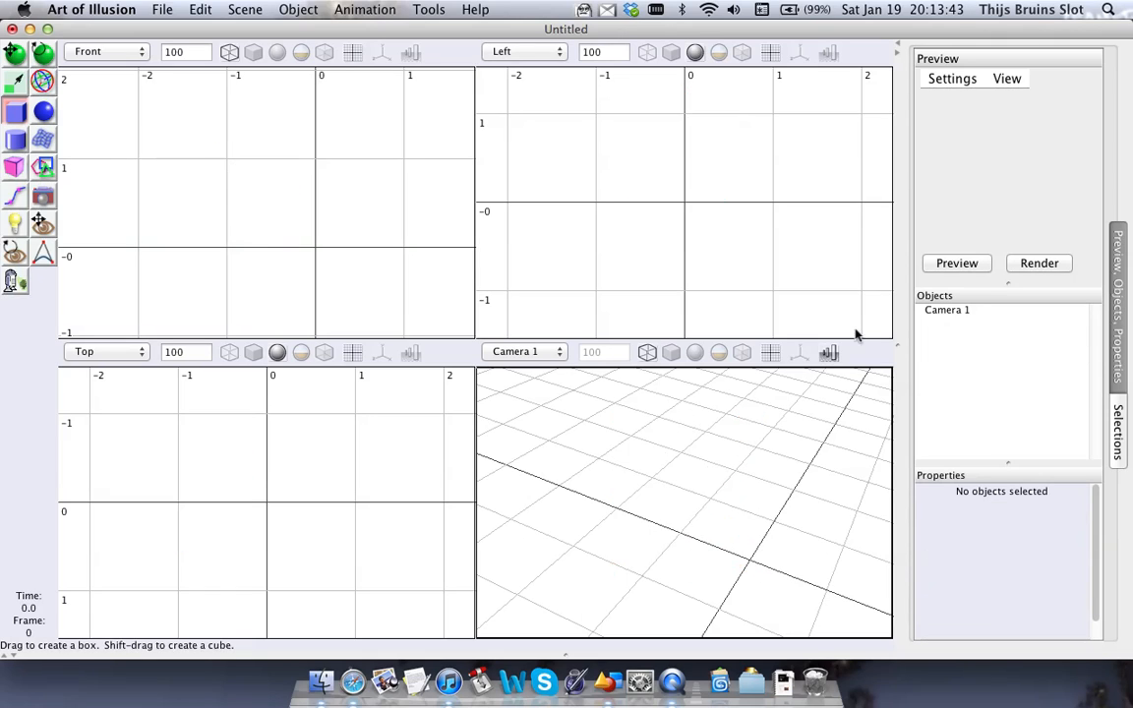
# Draw a cylinder about 2 units in diameter and 2 units tall in the front view, with its base near the zero line
pyautogui.click(15, 140)
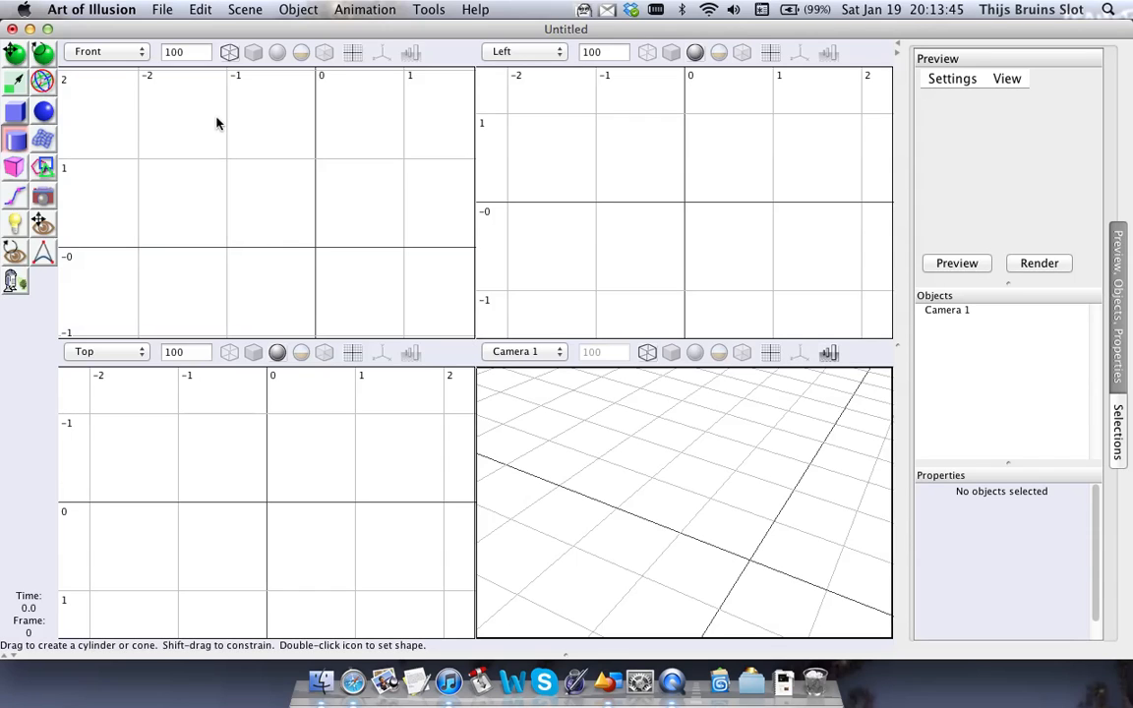
pyautogui.scroll(-2, 228, 118)
pyautogui.moveTo(235, 120); pyautogui.dragTo(247, 173, button='right')
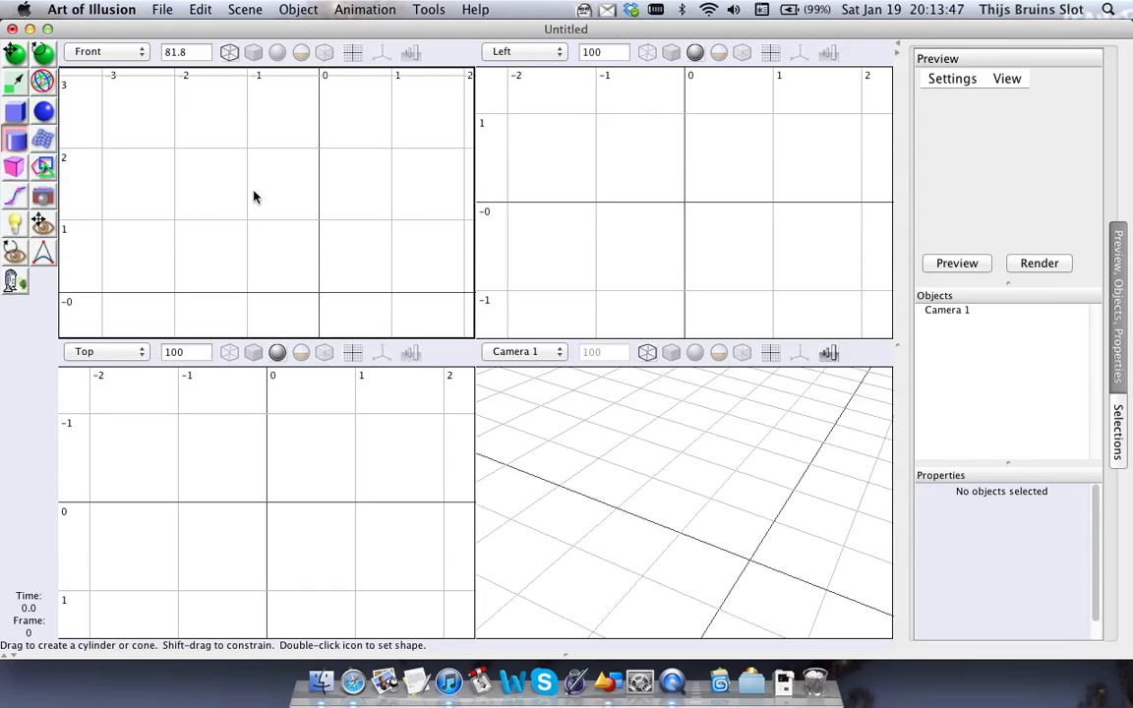
pyautogui.moveTo(231, 147); pyautogui.dragTo(259, 171)
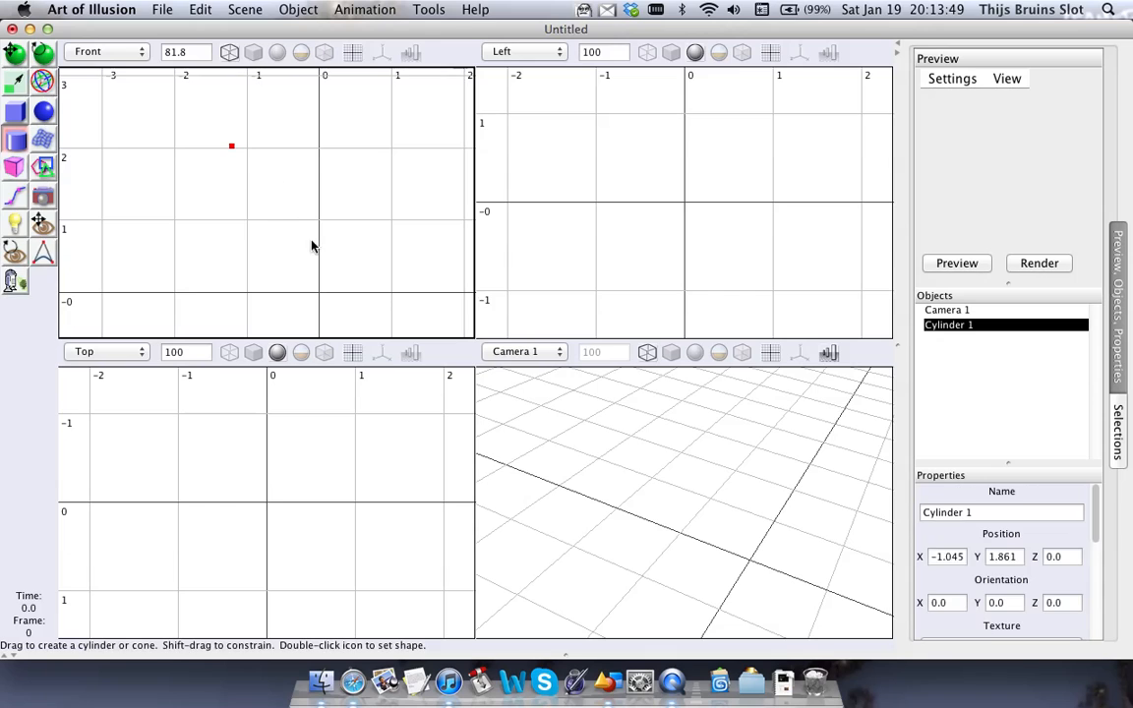
pyautogui.moveTo(311, 246); pyautogui.dragTo(362, 295)
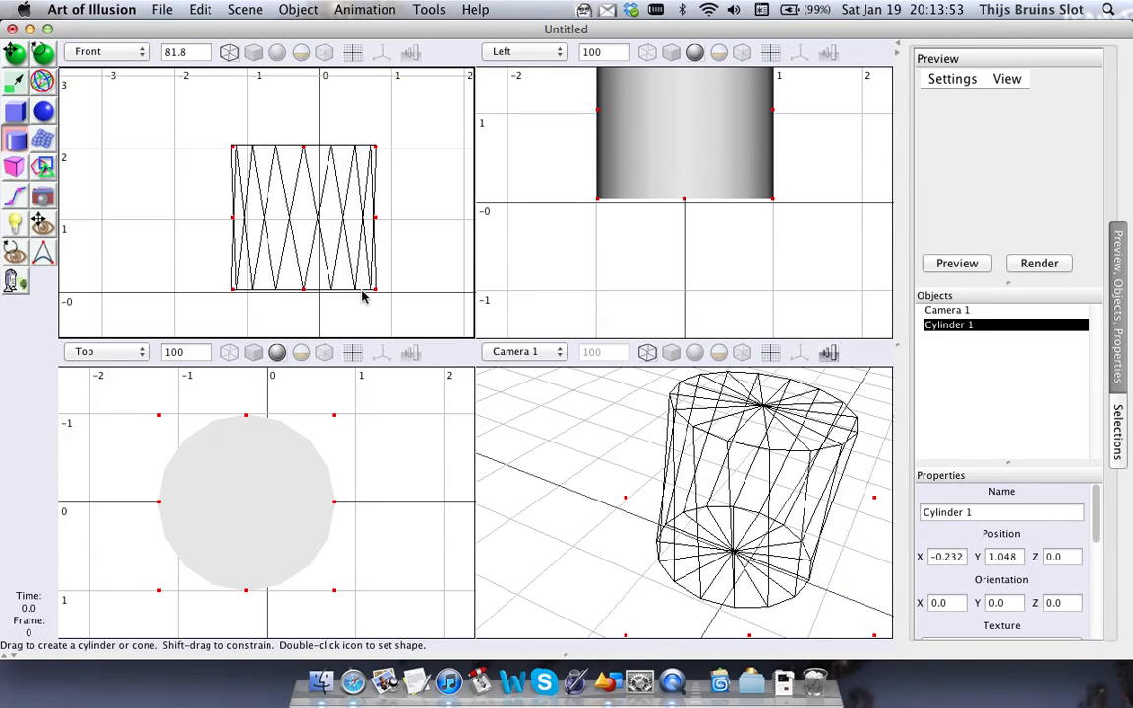
# Stretch the cylinder upward from its top edge to a height of about 2.1 units
pyautogui.click(15, 111)
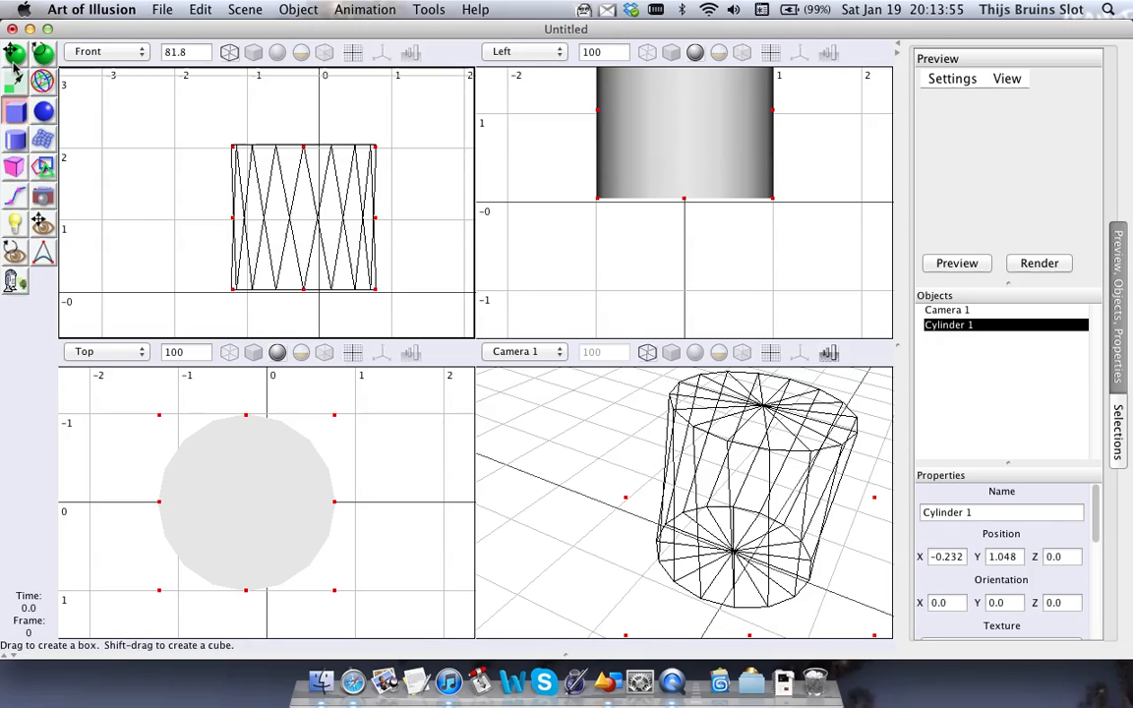
pyautogui.click(17, 89)
pyautogui.moveTo(304, 150)
pyautogui.mouseDown()
pyautogui.moveTo(306, 120)
pyautogui.moveTo(308, 142)
pyautogui.mouseUp()
pyautogui.moveTo(686, 474)
pyautogui.mouseDown(button='right')
pyautogui.moveTo(652, 483)
pyautogui.moveTo(668, 481)
pyautogui.mouseUp(button='right')
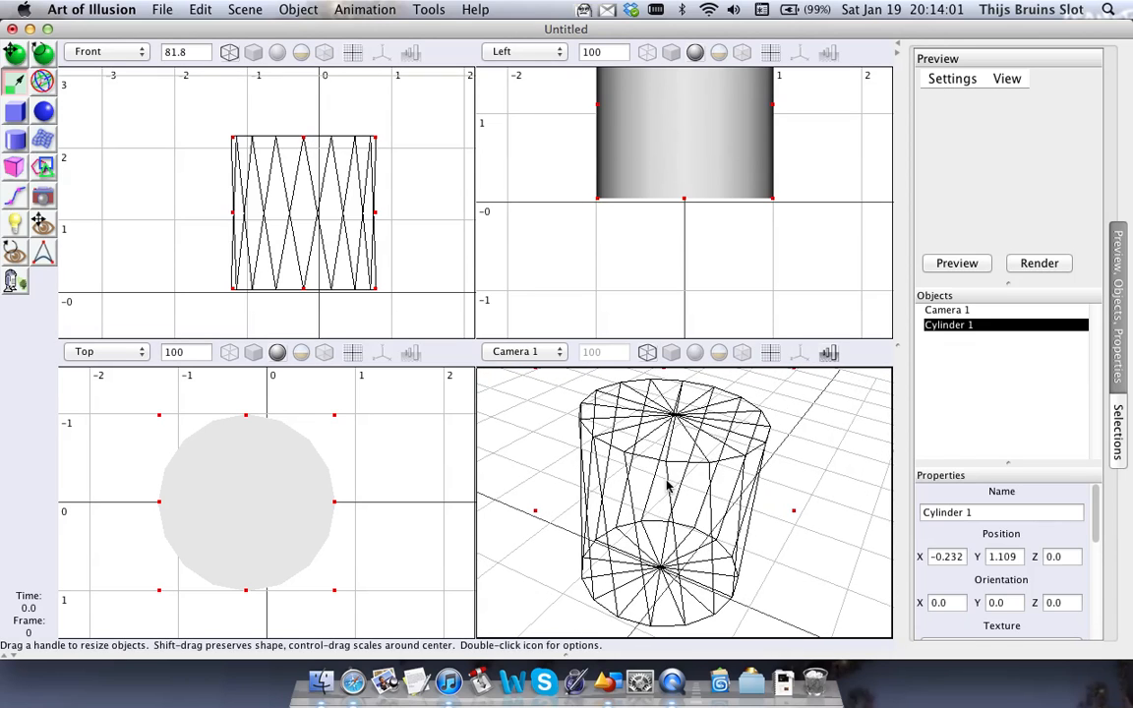
# Display the camera and front views smooth-shaded and move the cylinder to about X -0.39, Y 1.07, with its base on the zero line
pyautogui.click(695, 353)
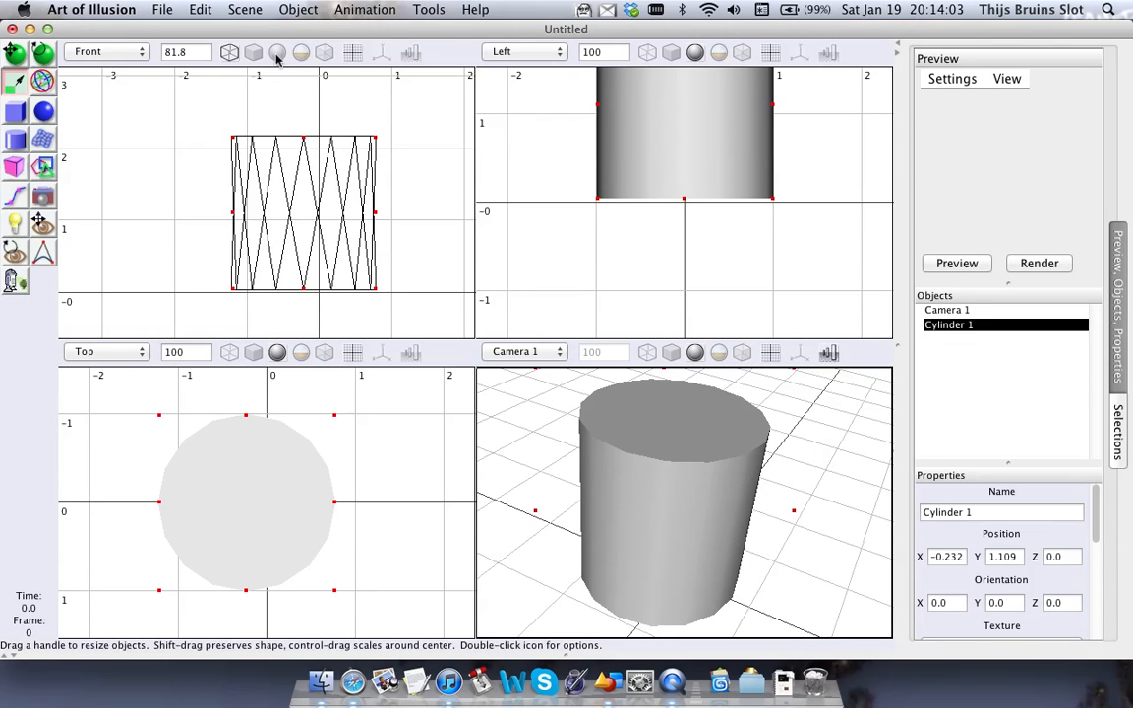
pyautogui.click(276, 52)
pyautogui.moveTo(278, 215); pyautogui.dragTo(273, 221, button='right')
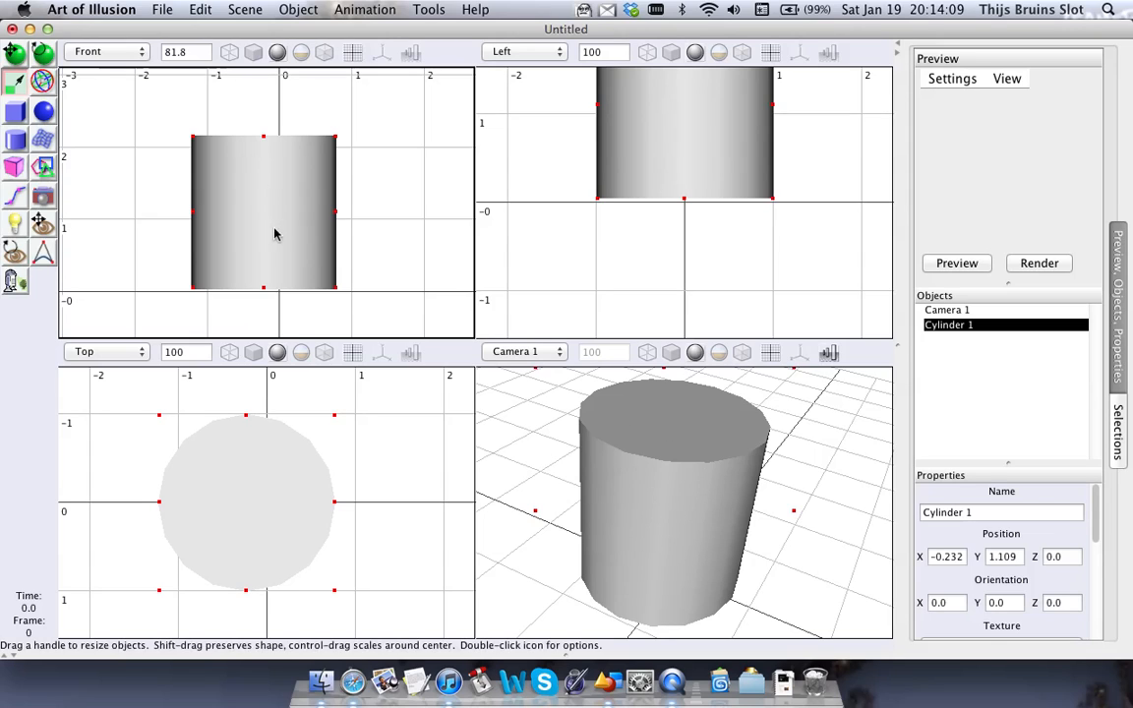
pyautogui.click(14, 56)
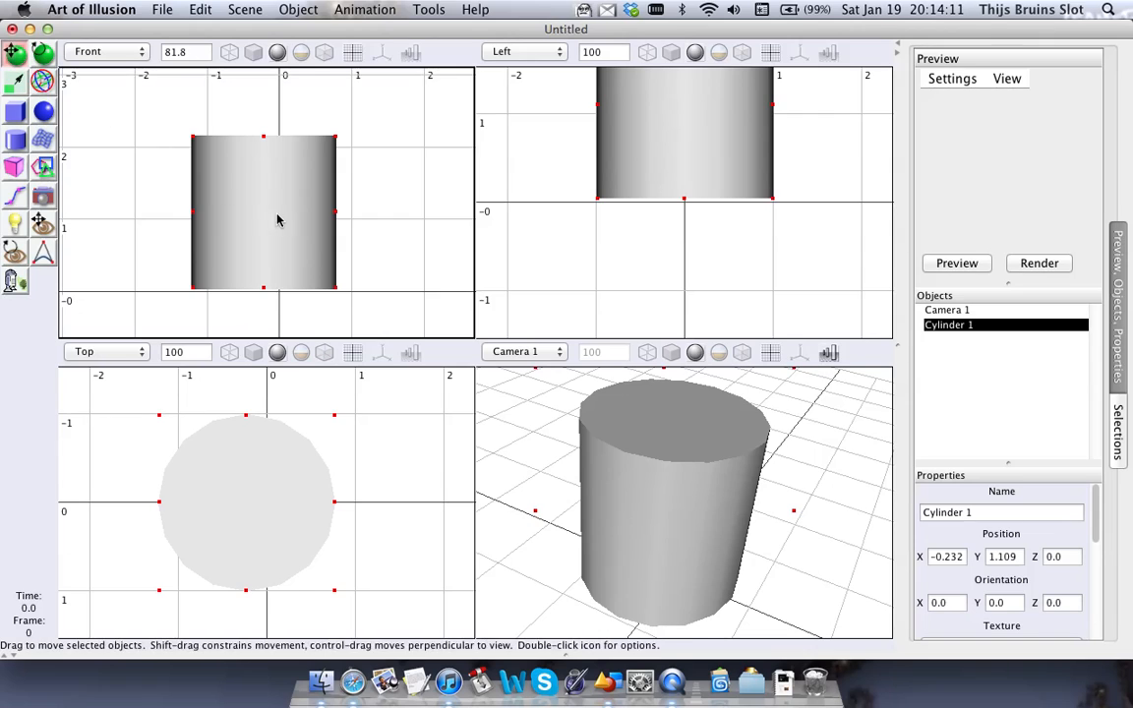
pyautogui.moveTo(279, 221); pyautogui.dragTo(264, 222)
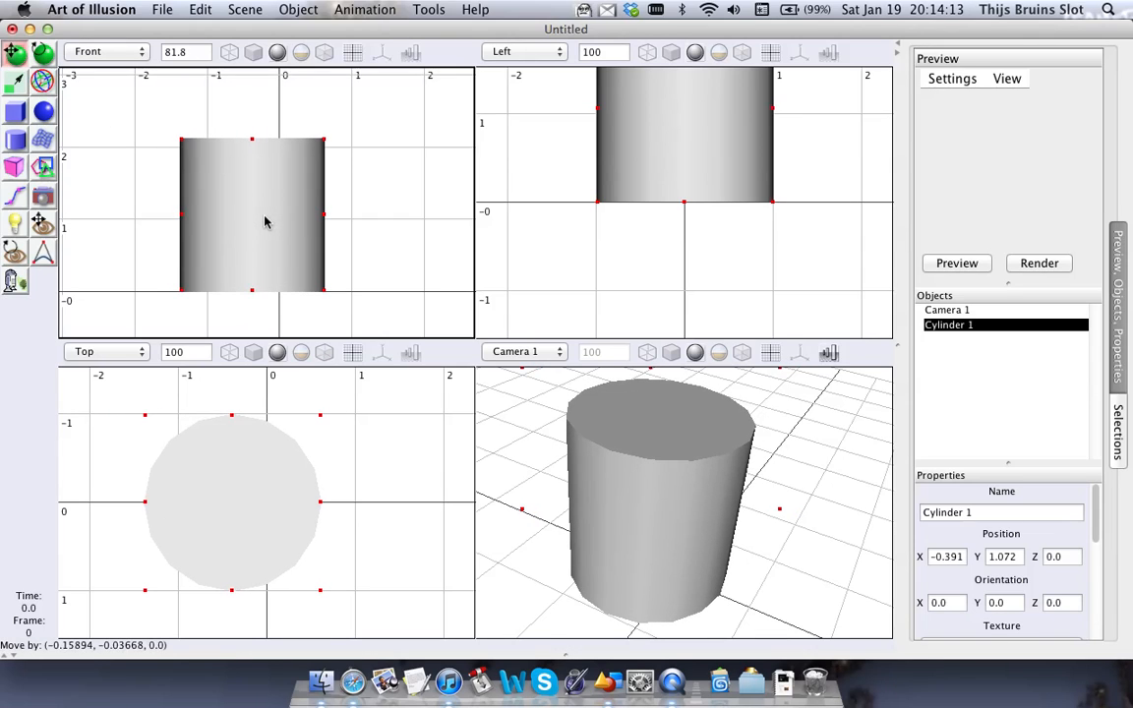
# Draw a second cylinder about 1.6 units in diameter and 2 units tall inside the first, raised above its base, and display the front view as transparent
pyautogui.click(20, 142)
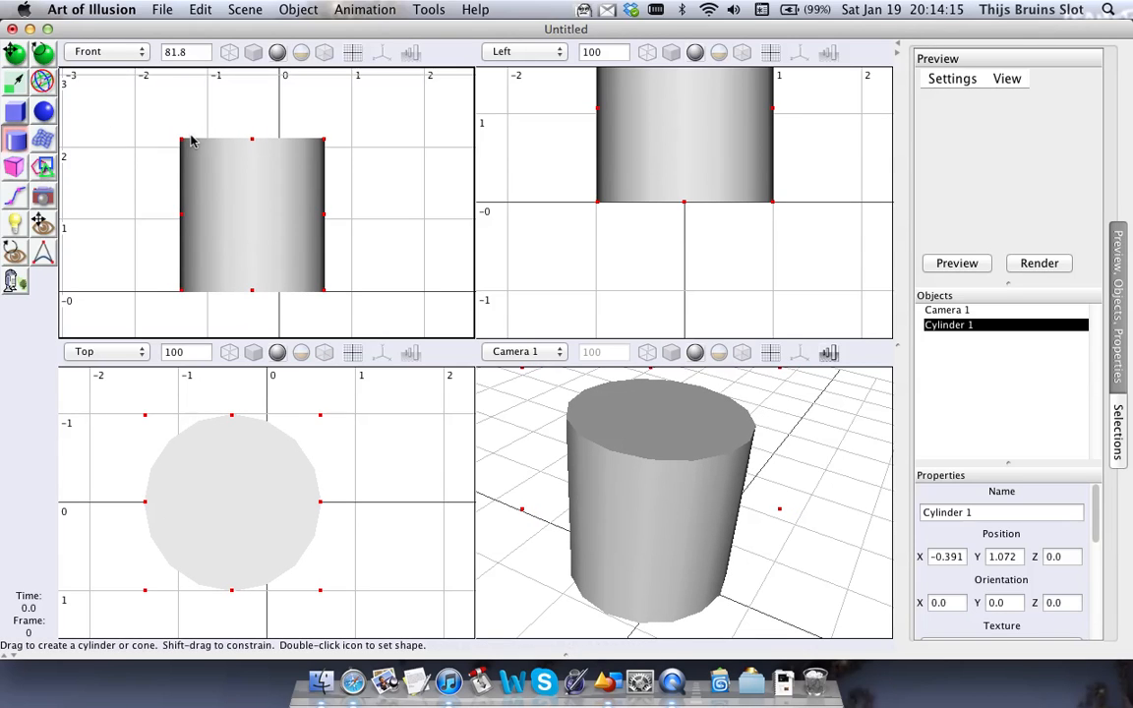
pyautogui.moveTo(193, 142); pyautogui.dragTo(305, 278)
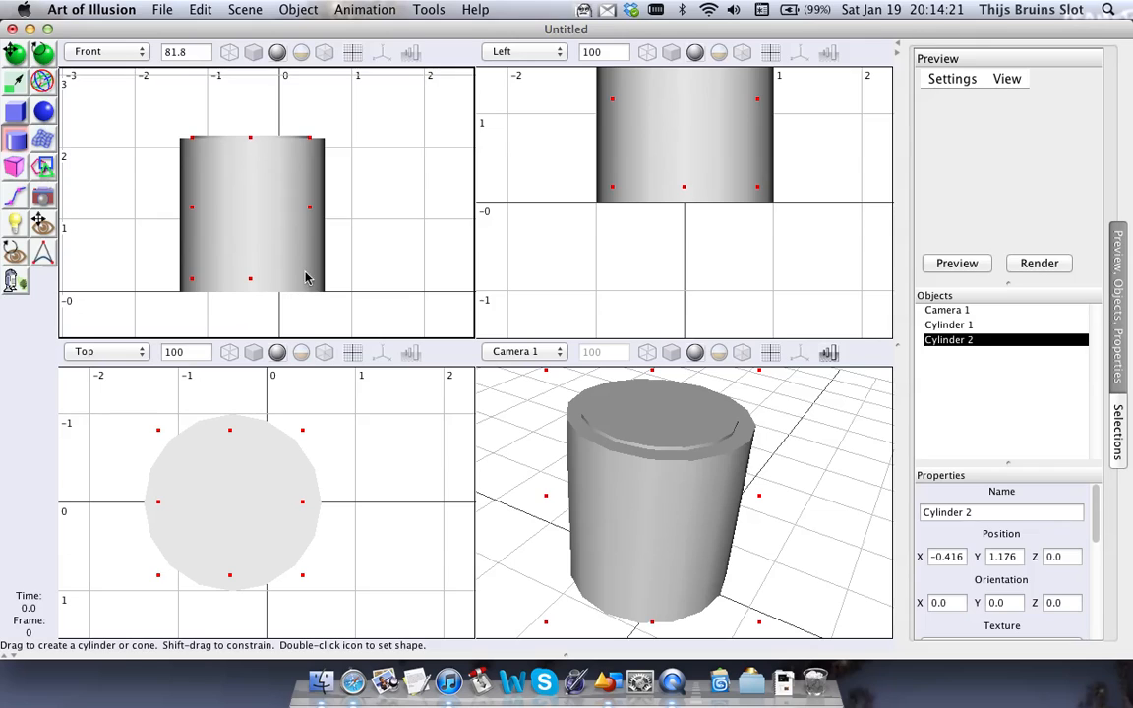
pyautogui.click(230, 52)
pyautogui.click(297, 51)
pyautogui.click(278, 51)
pyautogui.click(324, 51)
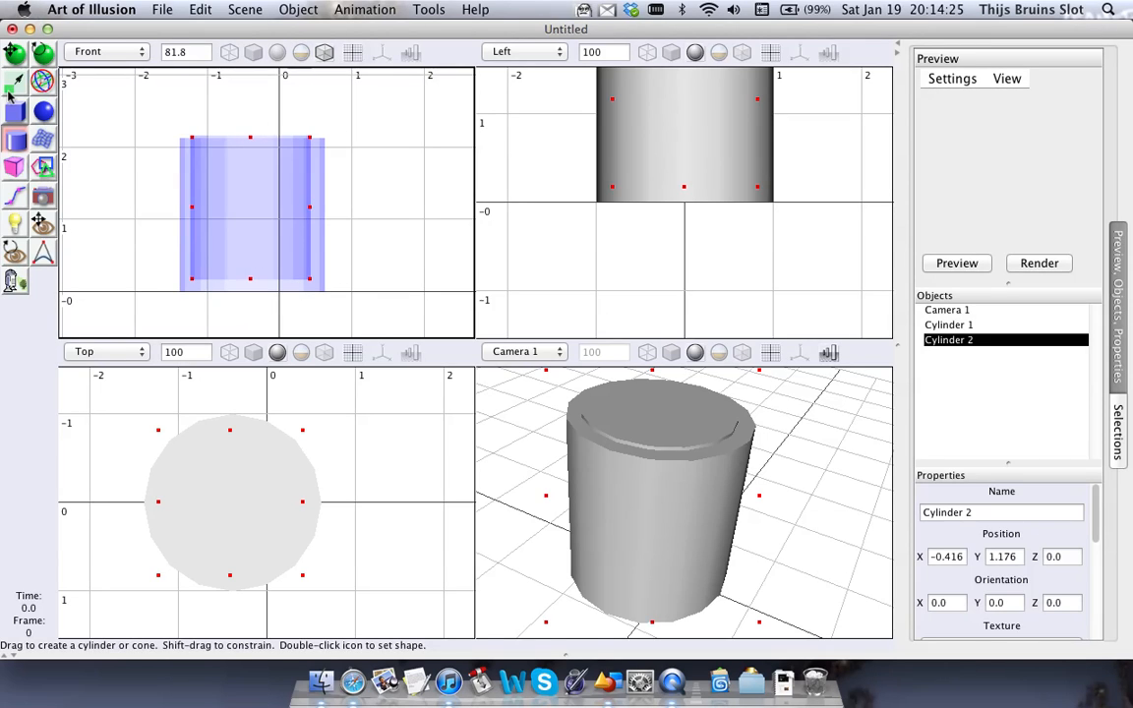
# Display the top view as wireframe, centre the inner cylinder at X -0.396, and stretch it upward in the front view to about 2.9 units tall
pyautogui.click(14, 85)
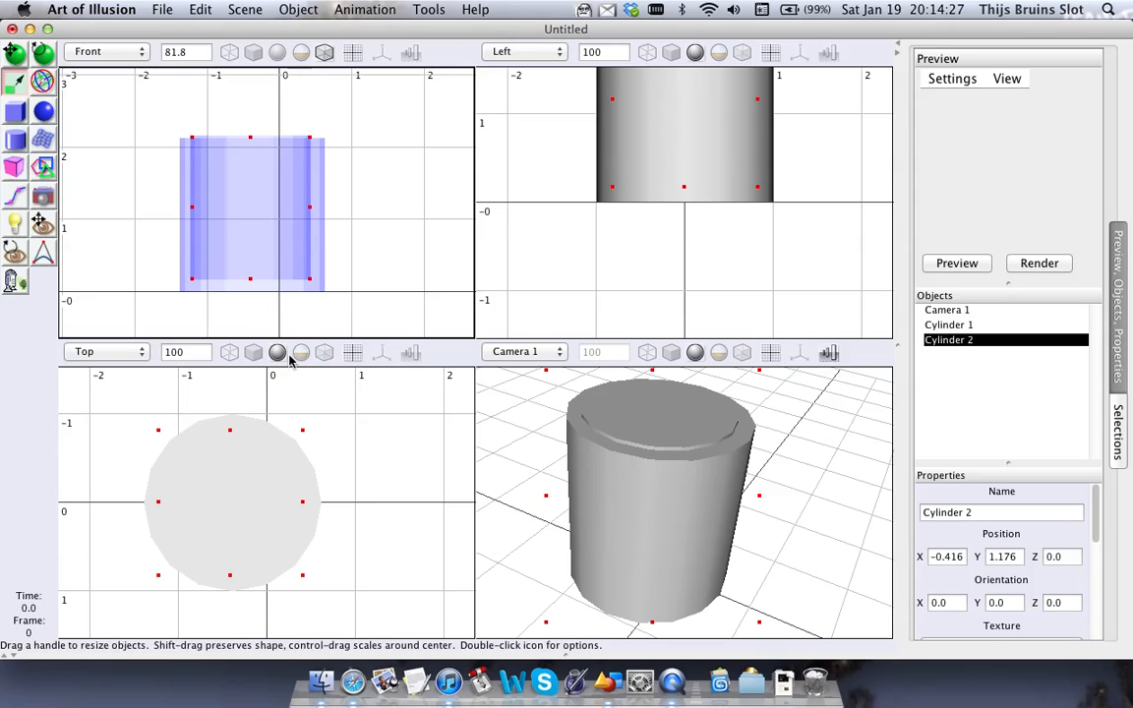
pyautogui.click(229, 353)
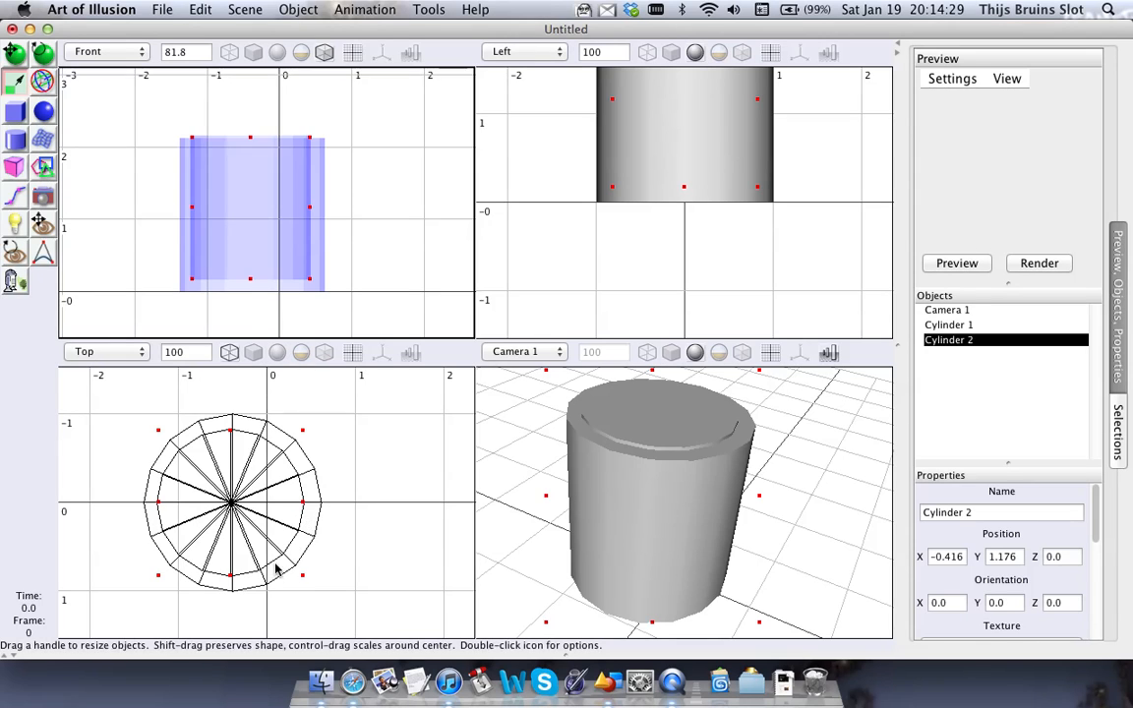
pyautogui.click(17, 54)
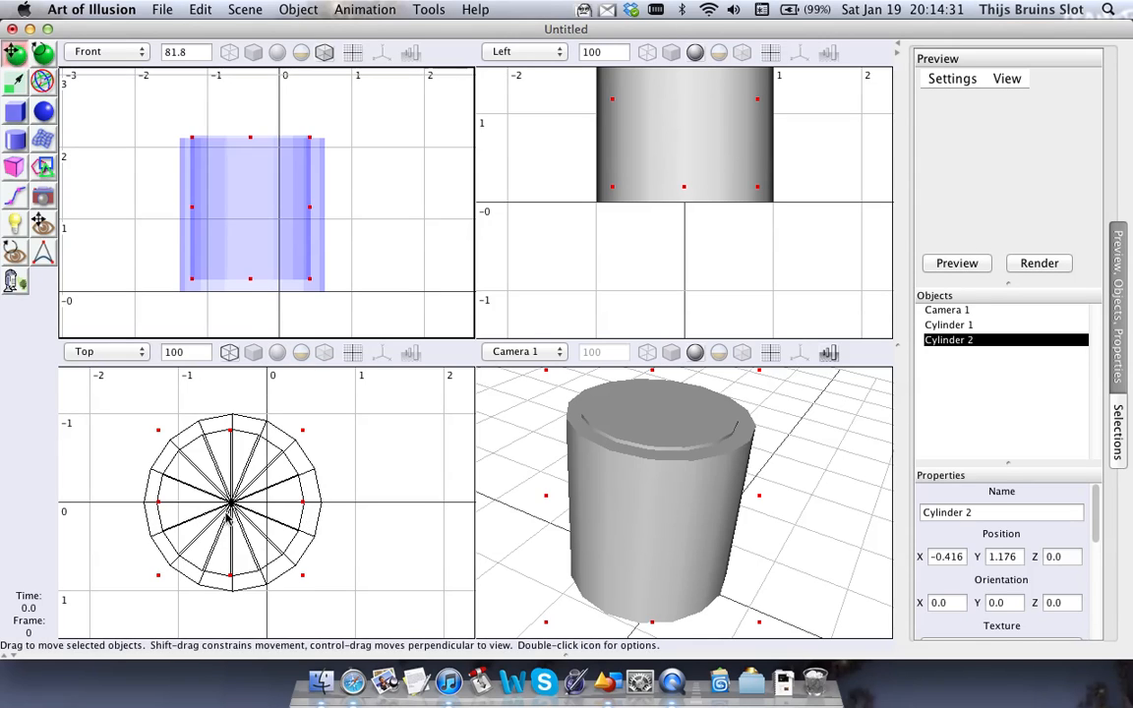
pyautogui.moveTo(228, 519); pyautogui.dragTo(231, 518)
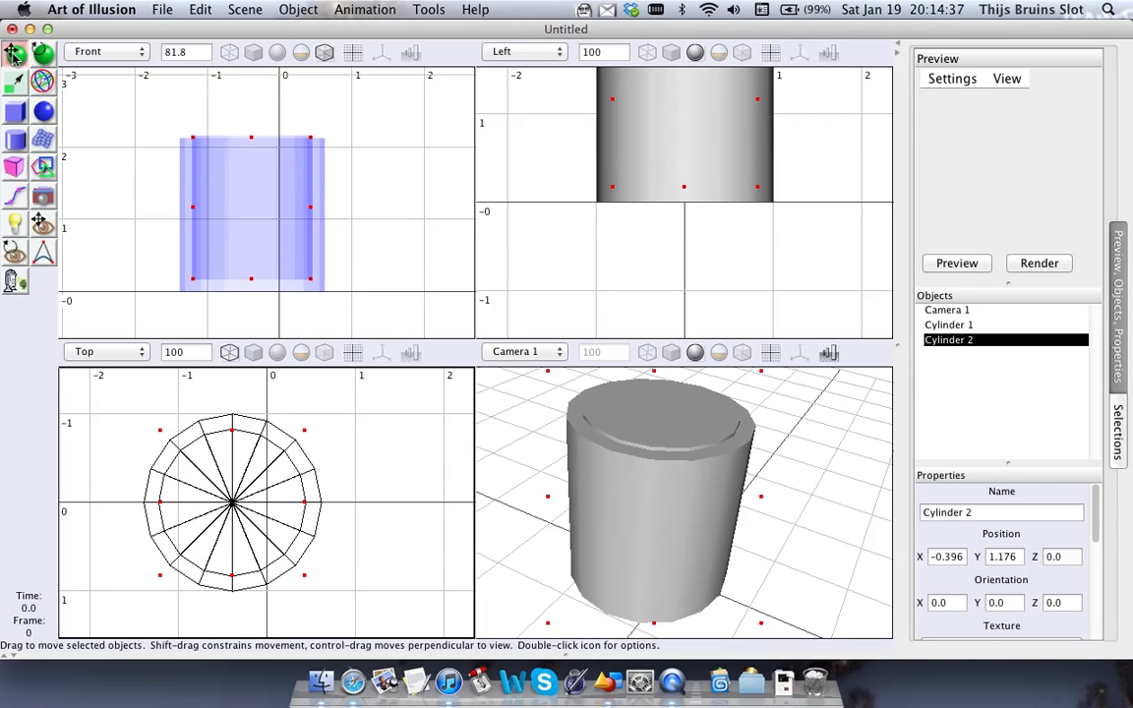
pyautogui.click(15, 81)
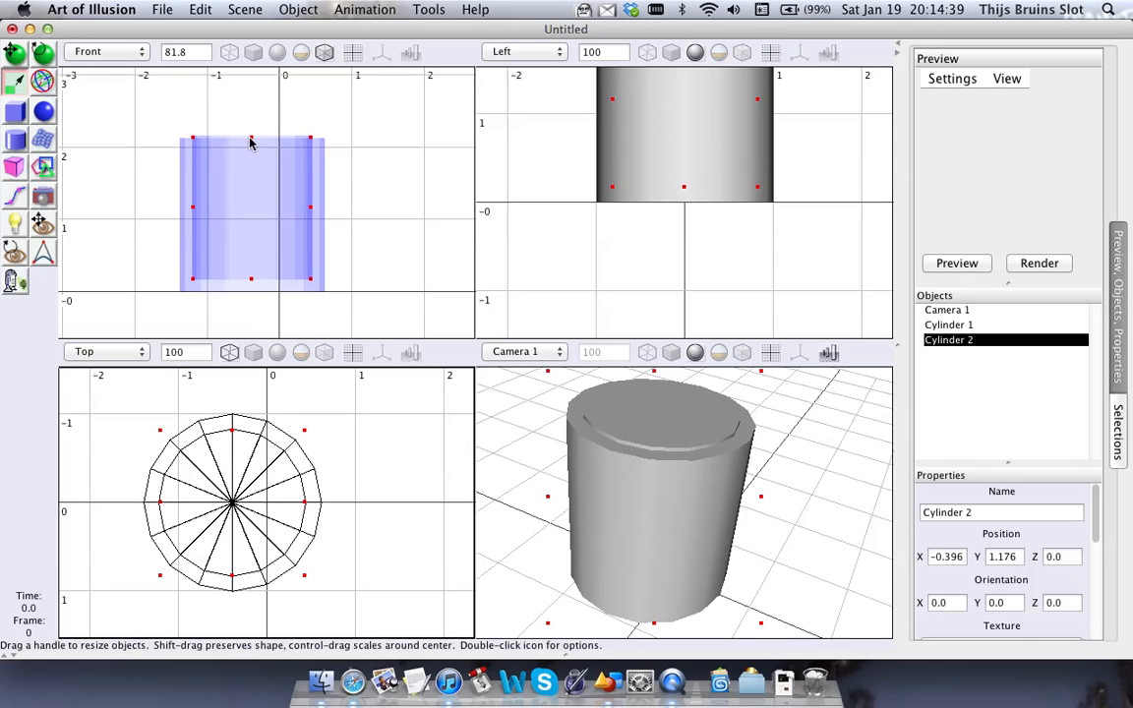
pyautogui.moveTo(250, 143); pyautogui.dragTo(236, 69)
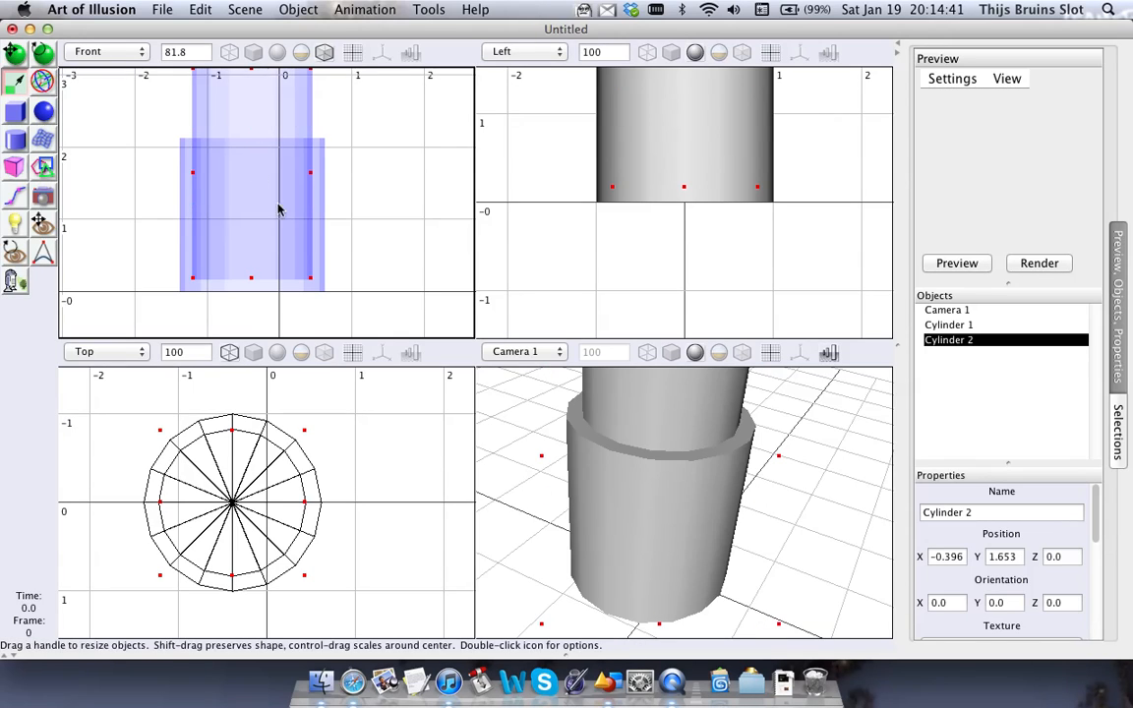
# Start Boolean modelling on the two cylinders and inspect the Union preview from another angle
pyautogui.keyDown('shift'); pyautogui.click(964, 330); pyautogui.keyUp('shift')
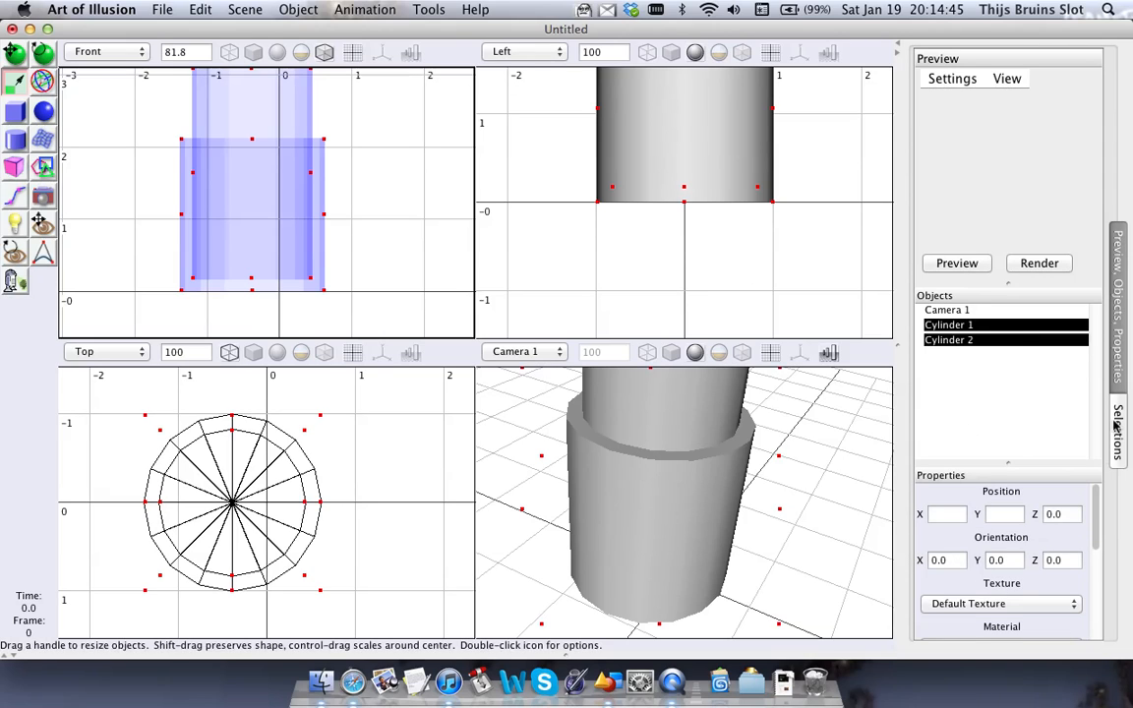
pyautogui.click(368, 9)
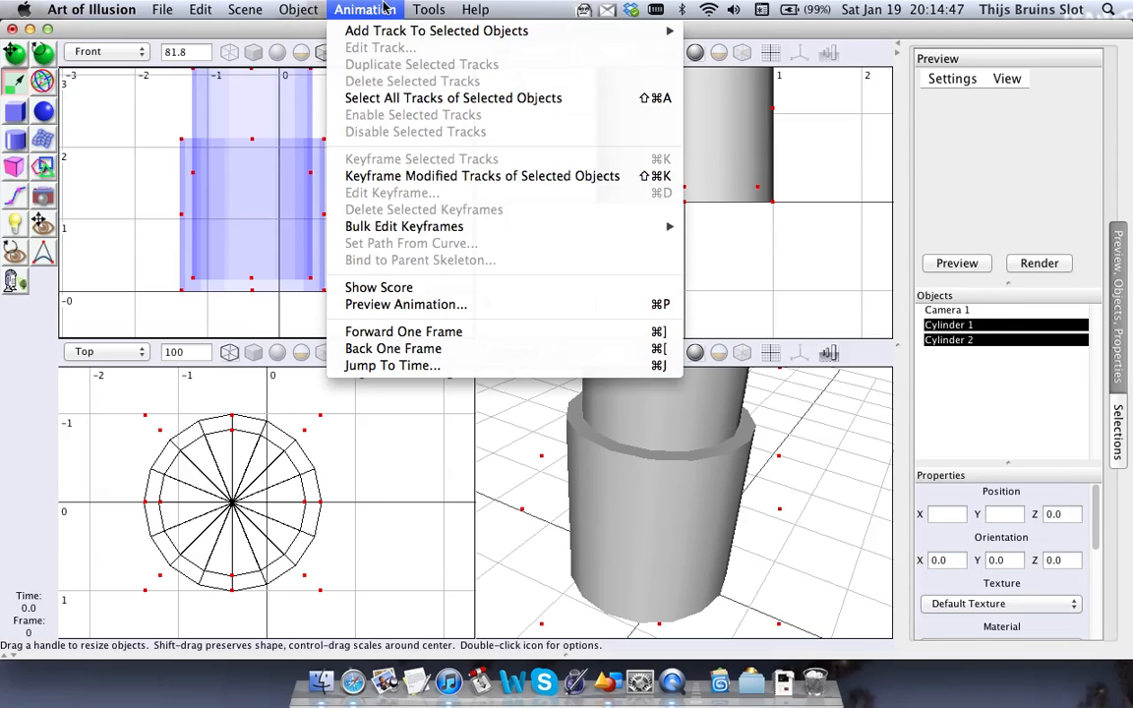
pyautogui.click(584, 67)
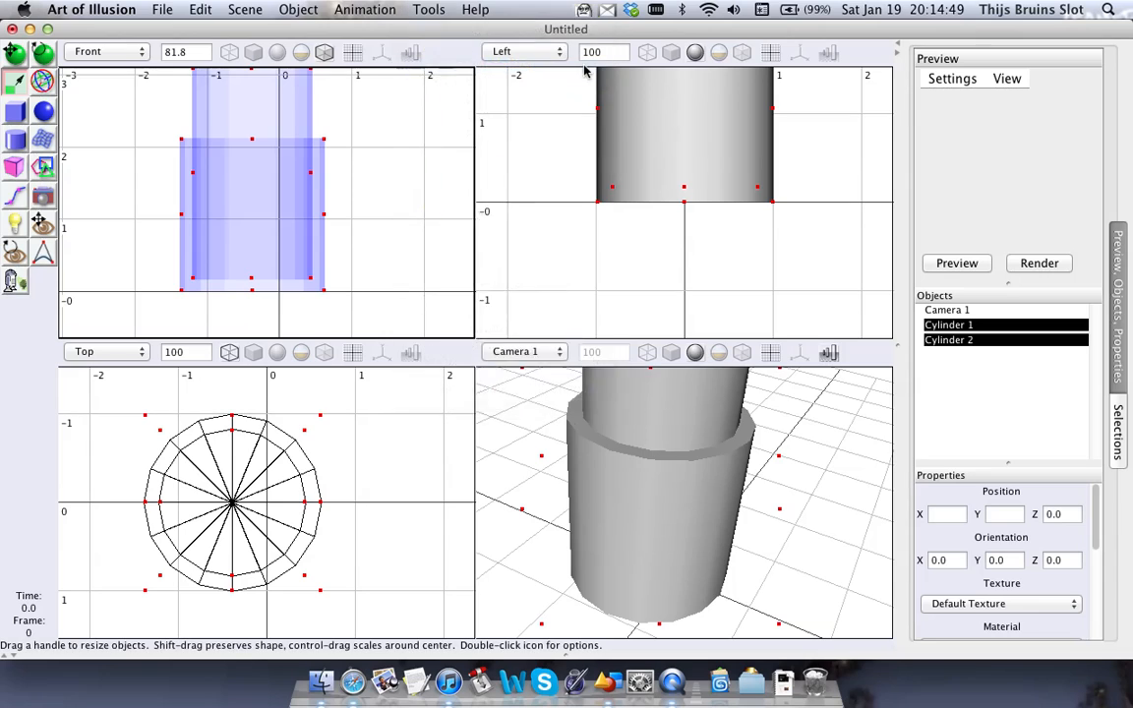
pyautogui.moveTo(532, 177); pyautogui.dragTo(492, 182)
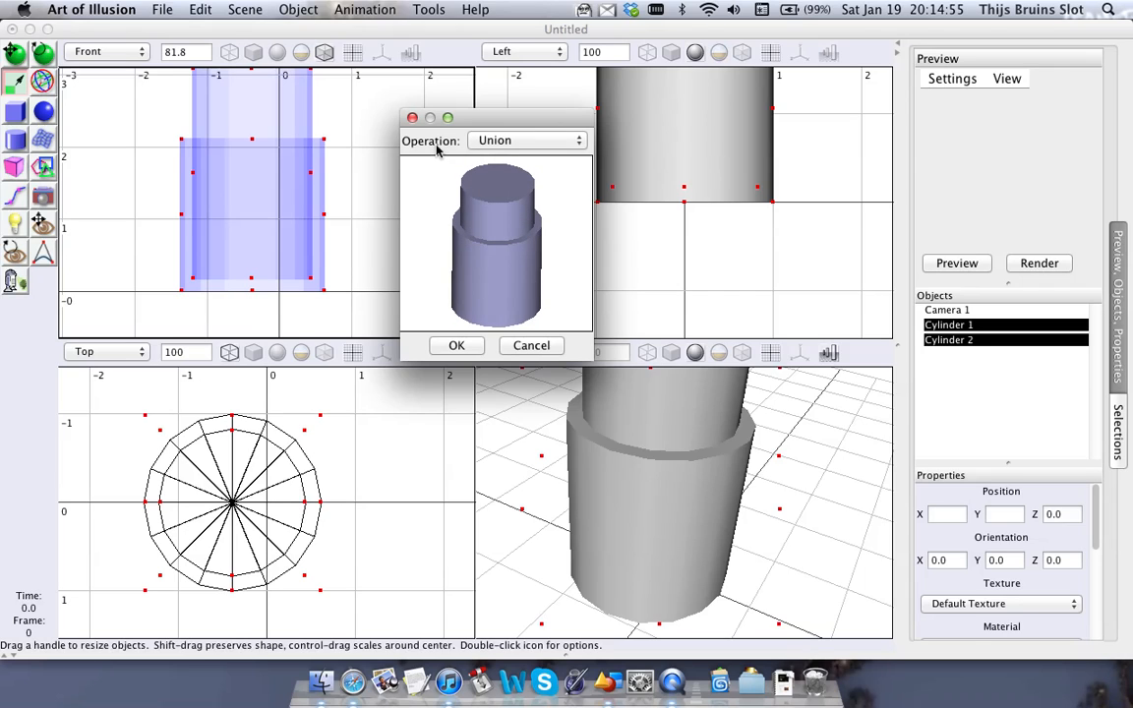
pyautogui.moveTo(519, 209); pyautogui.dragTo(497, 231)
# Preview the First - Second operation and turn the model to examine its interior
pyautogui.click(532, 141)
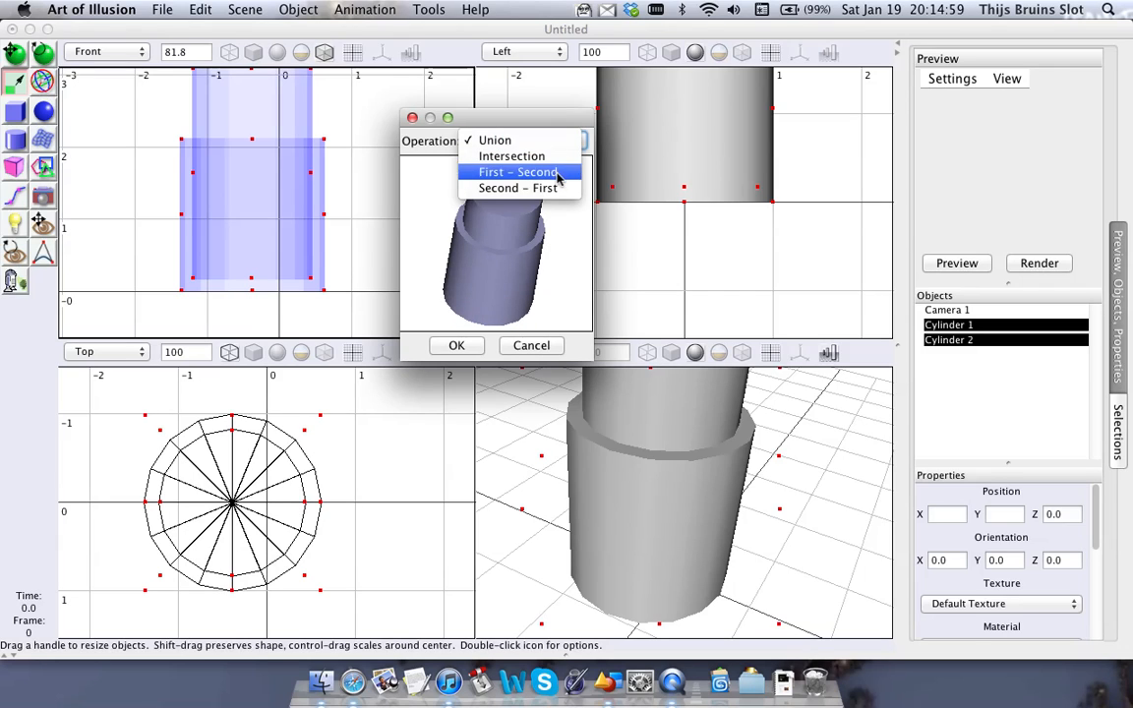
pyautogui.click(551, 172)
pyautogui.moveTo(497, 202); pyautogui.dragTo(514, 244)
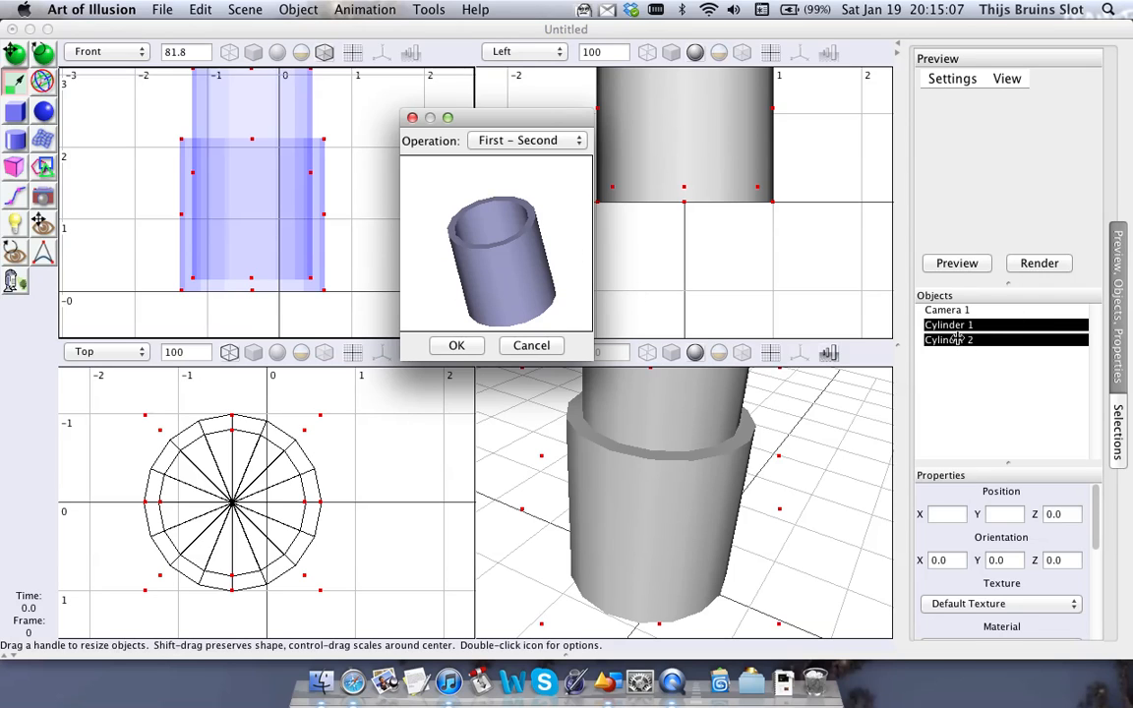
pyautogui.moveTo(508, 249); pyautogui.dragTo(518, 218)
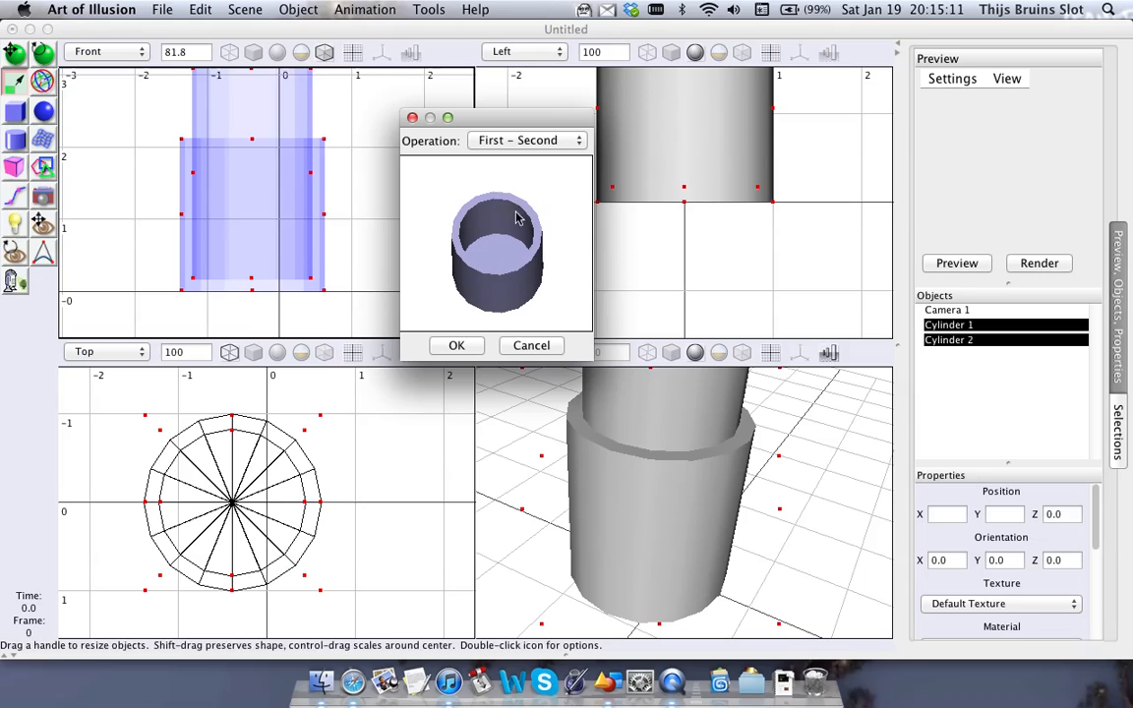
# Preview the Second - First and Intersection operations, turning the model to examine each shape
pyautogui.click(552, 141)
pyautogui.click(554, 161)
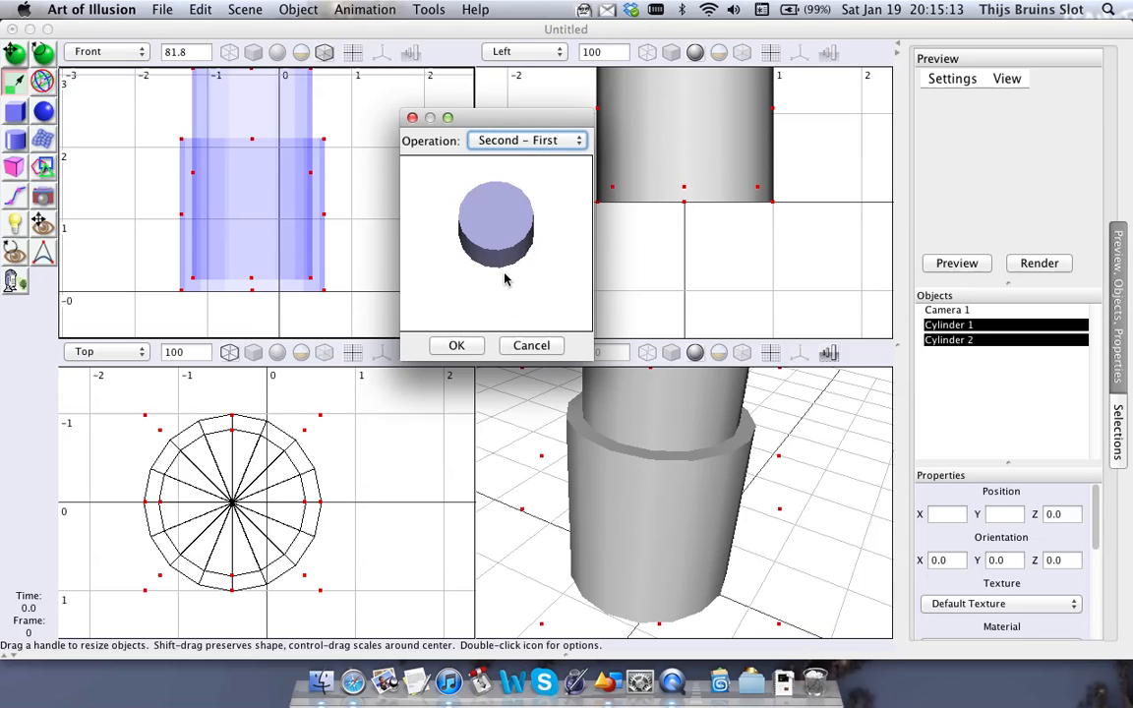
pyautogui.moveTo(508, 276); pyautogui.dragTo(512, 215)
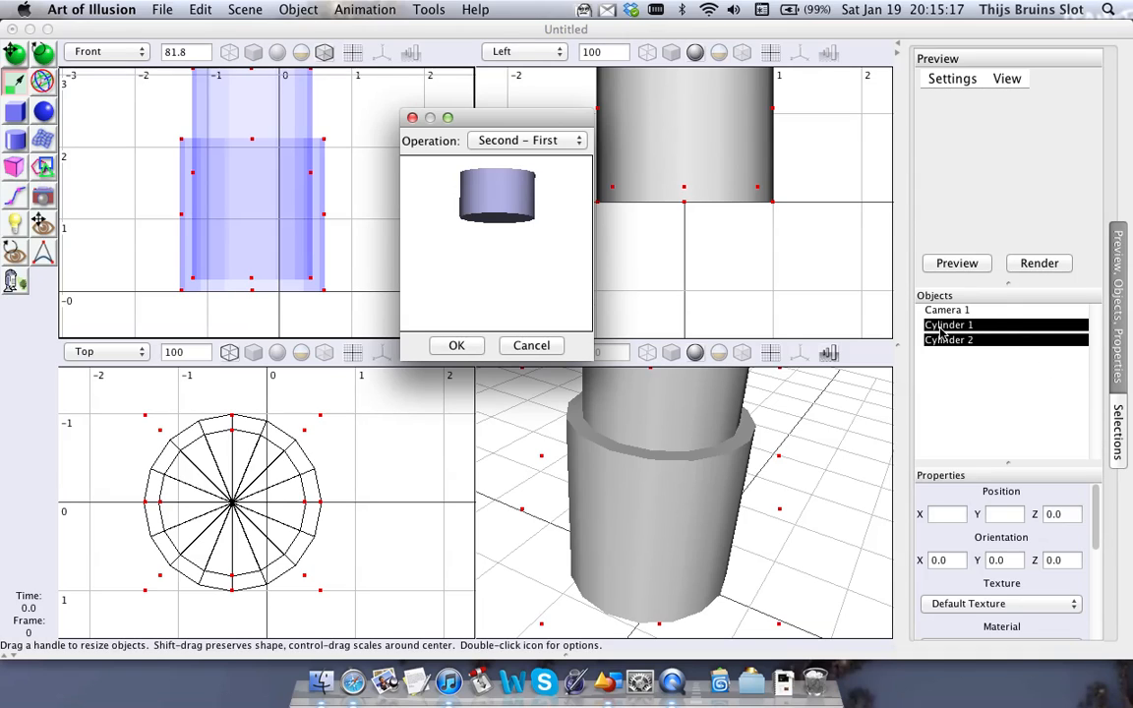
pyautogui.moveTo(478, 183); pyautogui.dragTo(527, 215)
pyautogui.click(539, 142)
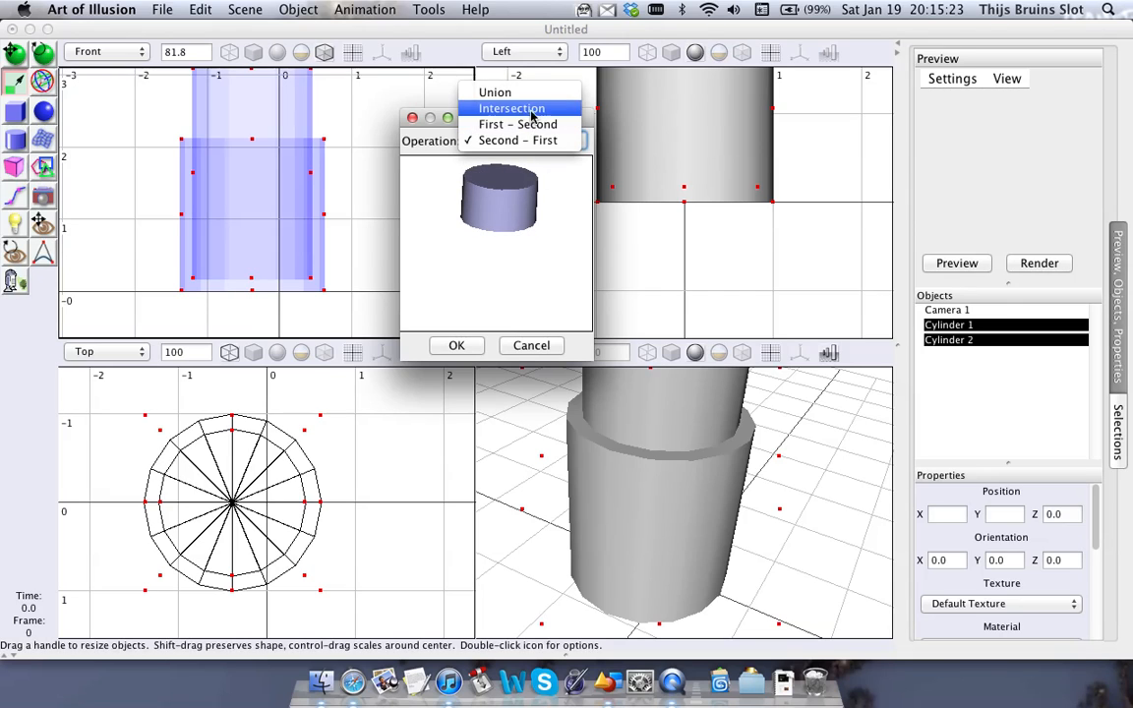
pyautogui.click(480, 107)
pyautogui.moveTo(494, 243); pyautogui.dragTo(482, 248)
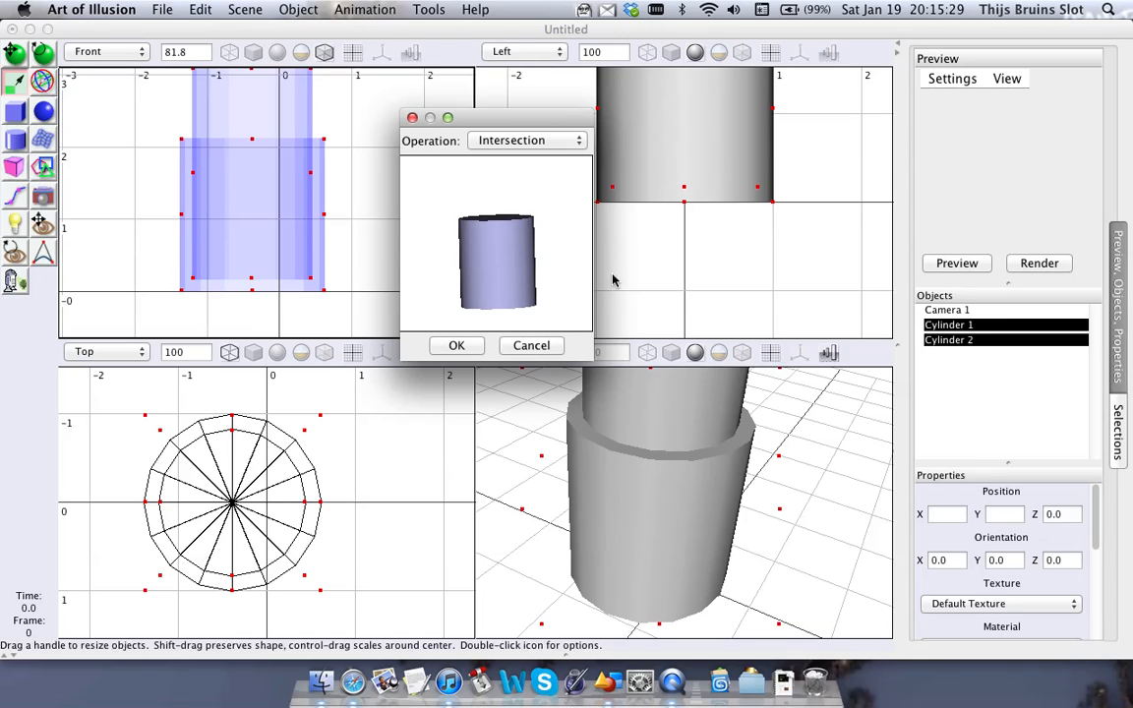
# Create the Boolean object with the First - Second operation, subtracting the inner cylinder from the outer one
pyautogui.click(539, 144)
pyautogui.click(541, 155)
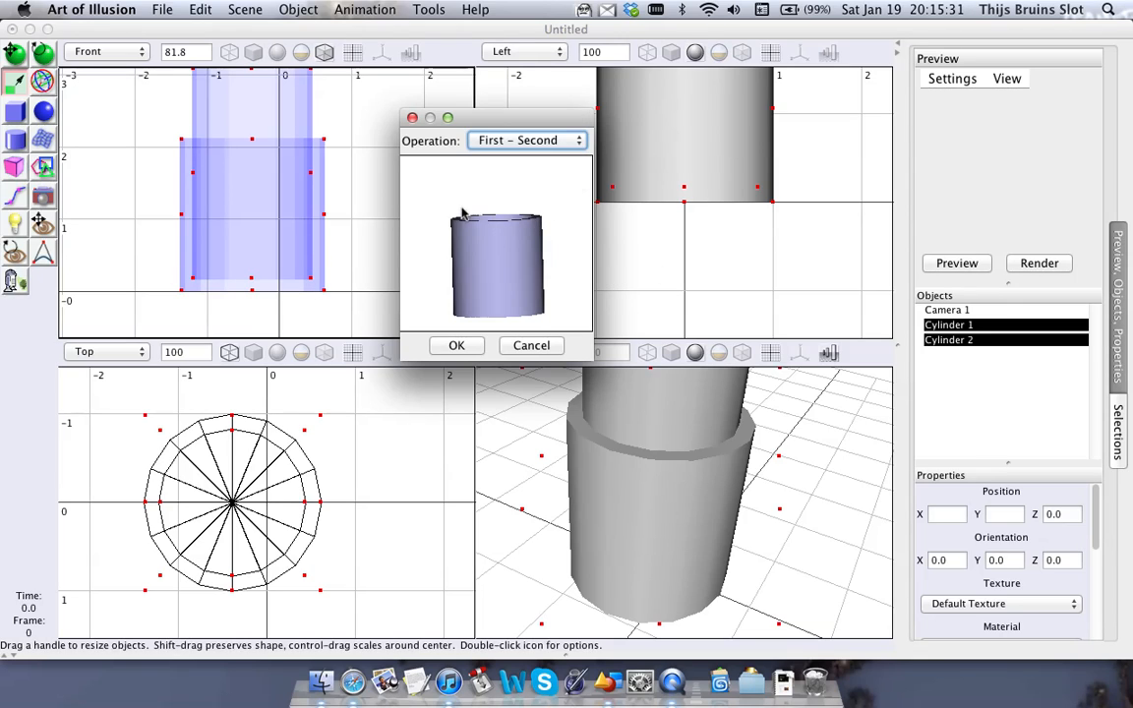
pyautogui.moveTo(518, 261); pyautogui.dragTo(453, 153)
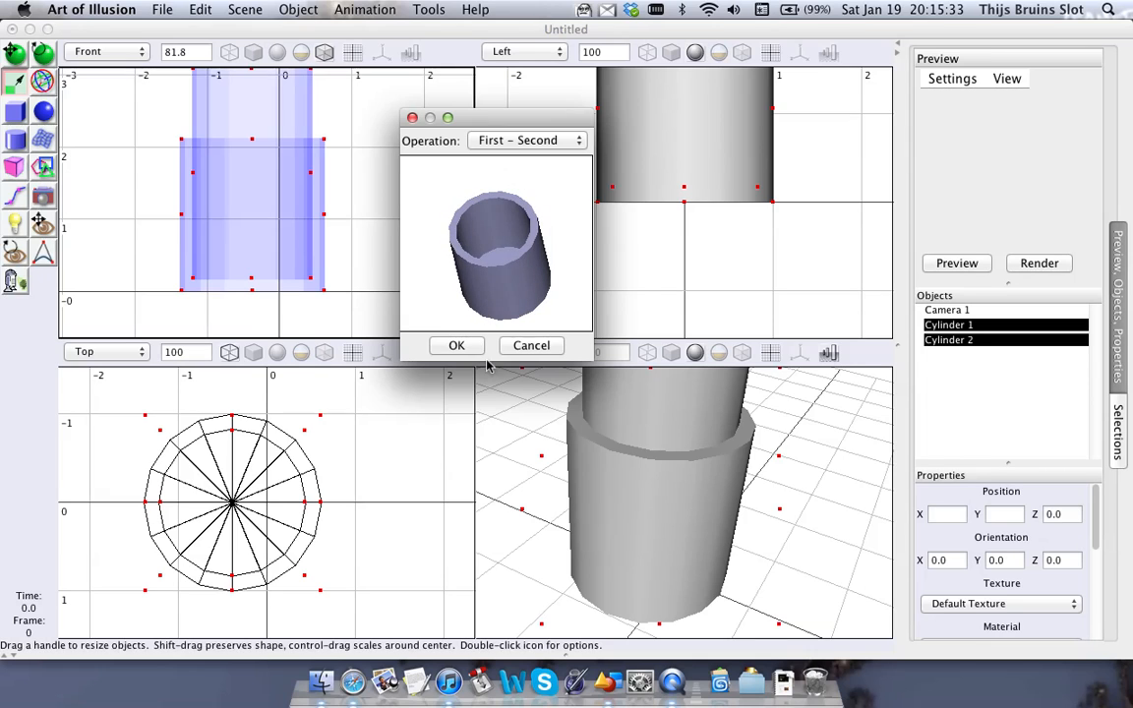
pyautogui.click(455, 345)
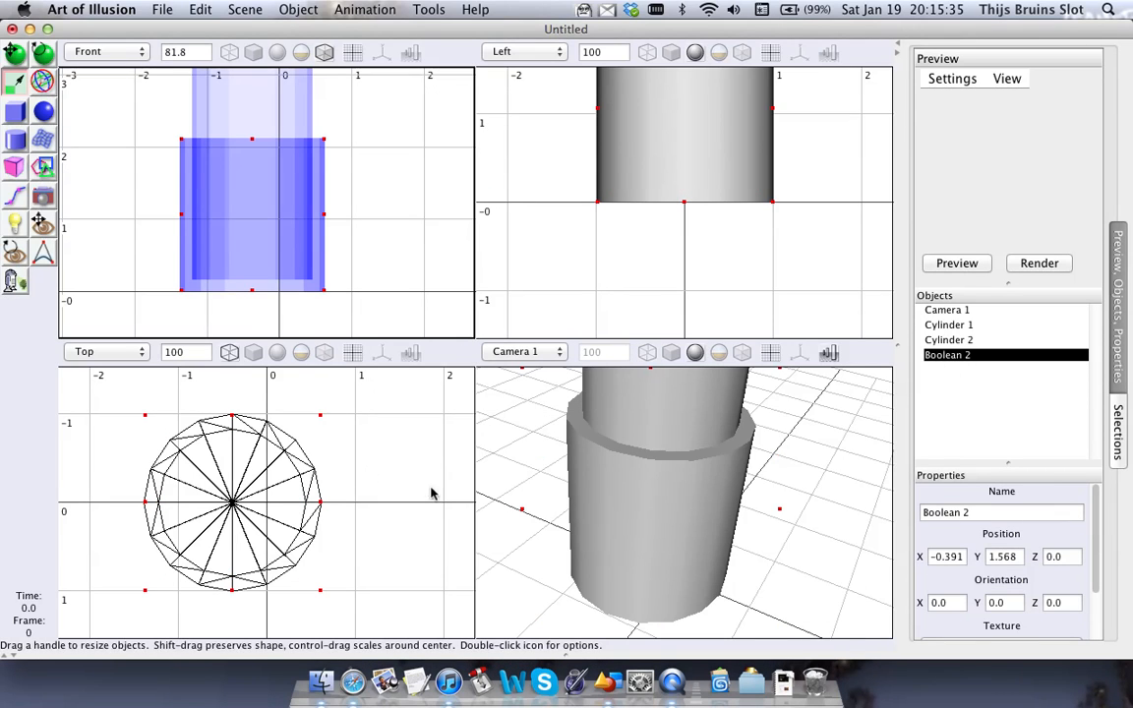
# Hide the two original cylinders so only the Boolean object shows in the views
pyautogui.scroll(-5, 605, 491)
pyautogui.moveTo(652, 475); pyautogui.dragTo(656, 471, button='right')
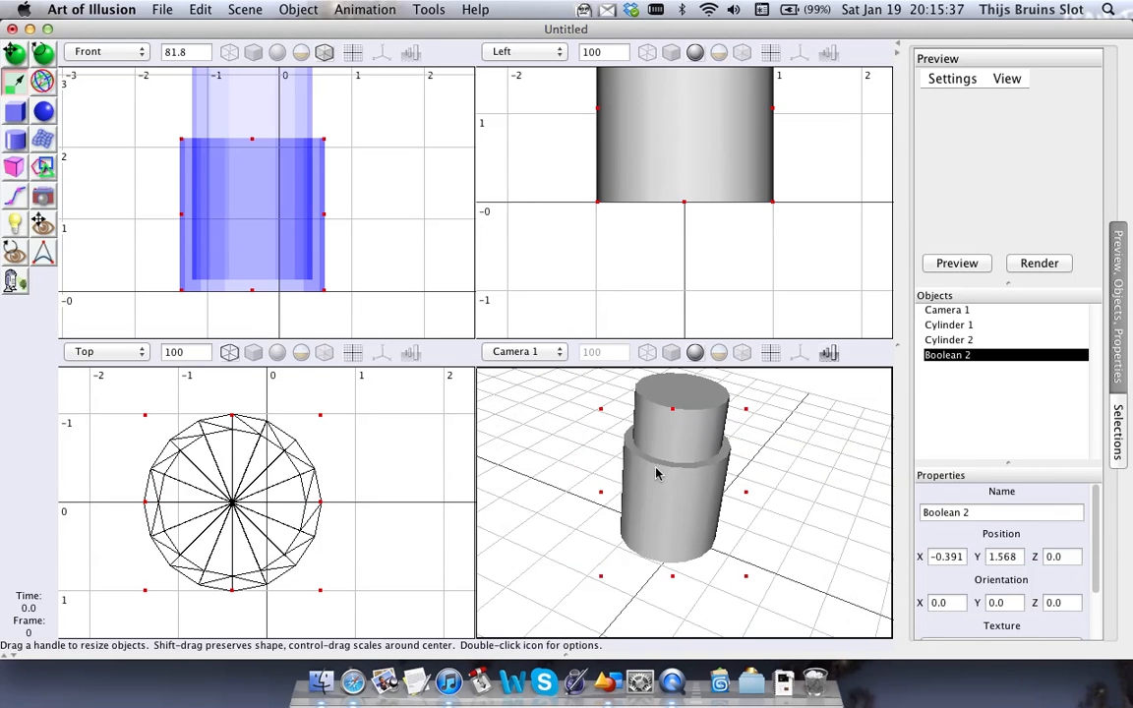
pyautogui.click(970, 340)
pyautogui.keyDown('shift'); pyautogui.click(965, 327); pyautogui.keyUp('shift')
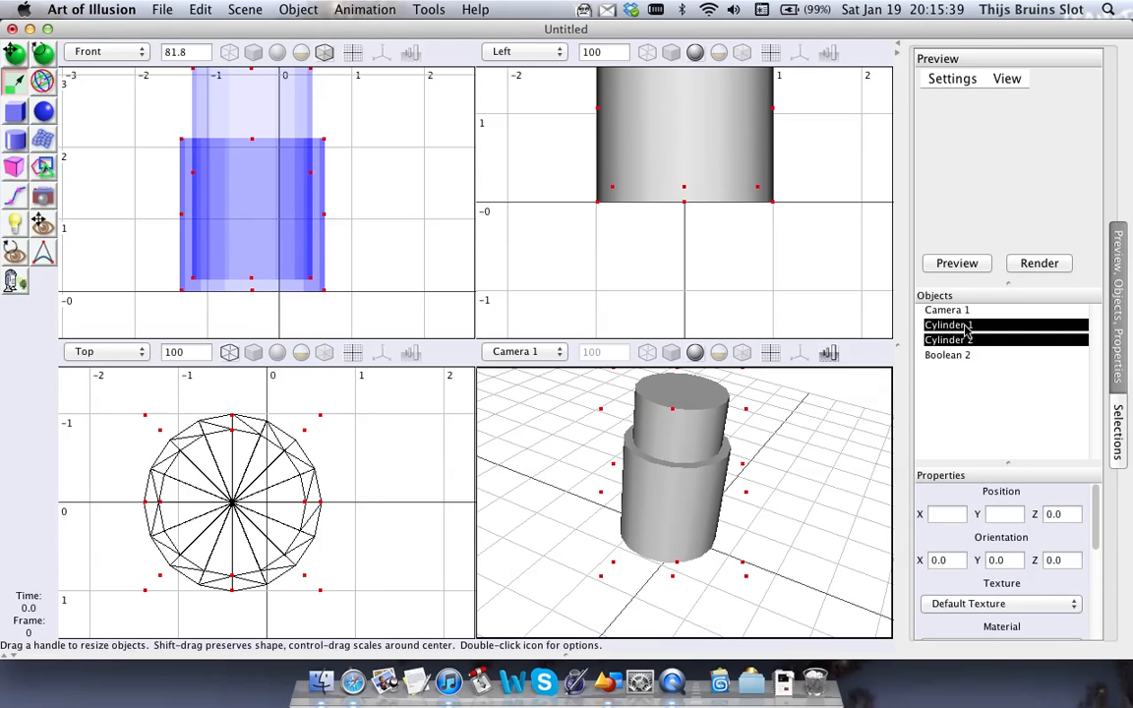
pyautogui.rightClick(960, 330)
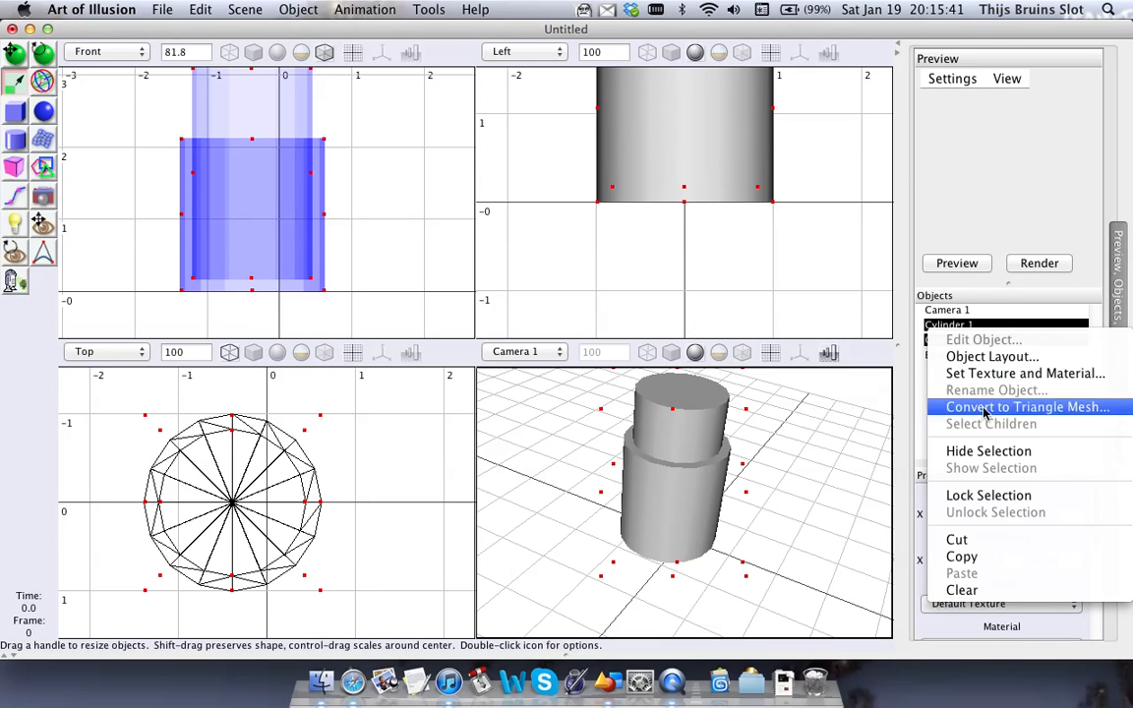
pyautogui.click(1002, 454)
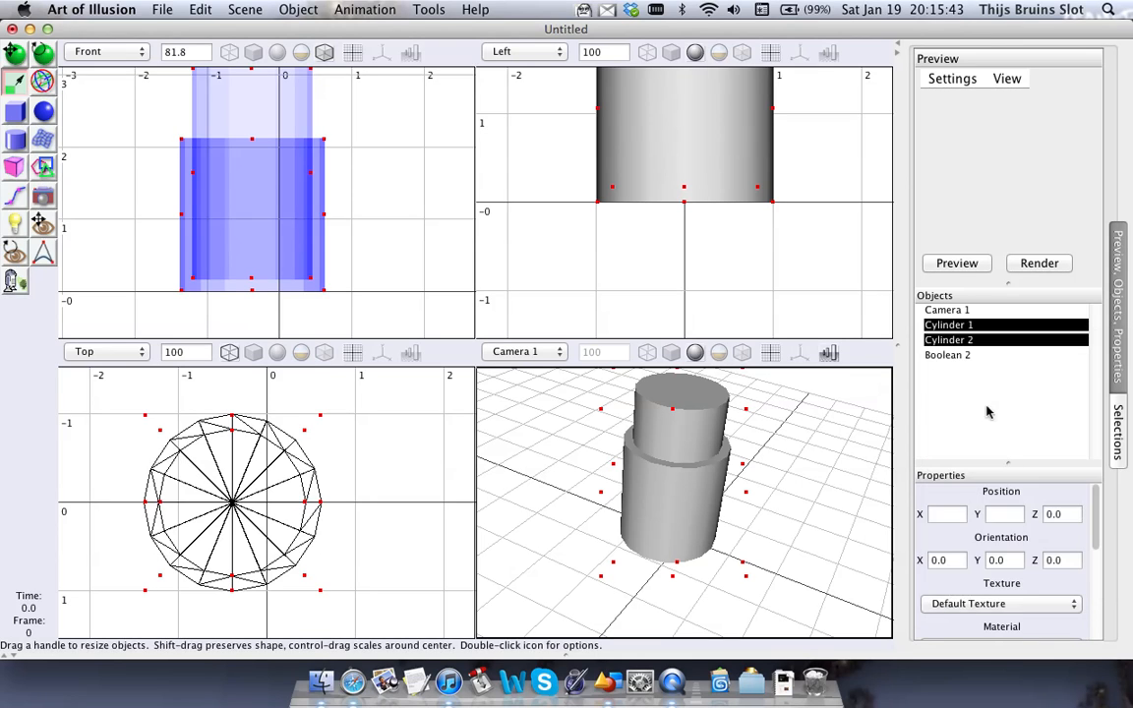
# Delete the two hidden source cylinders and select the remaining hollow Boolean object
pyautogui.rightClick(964, 344)
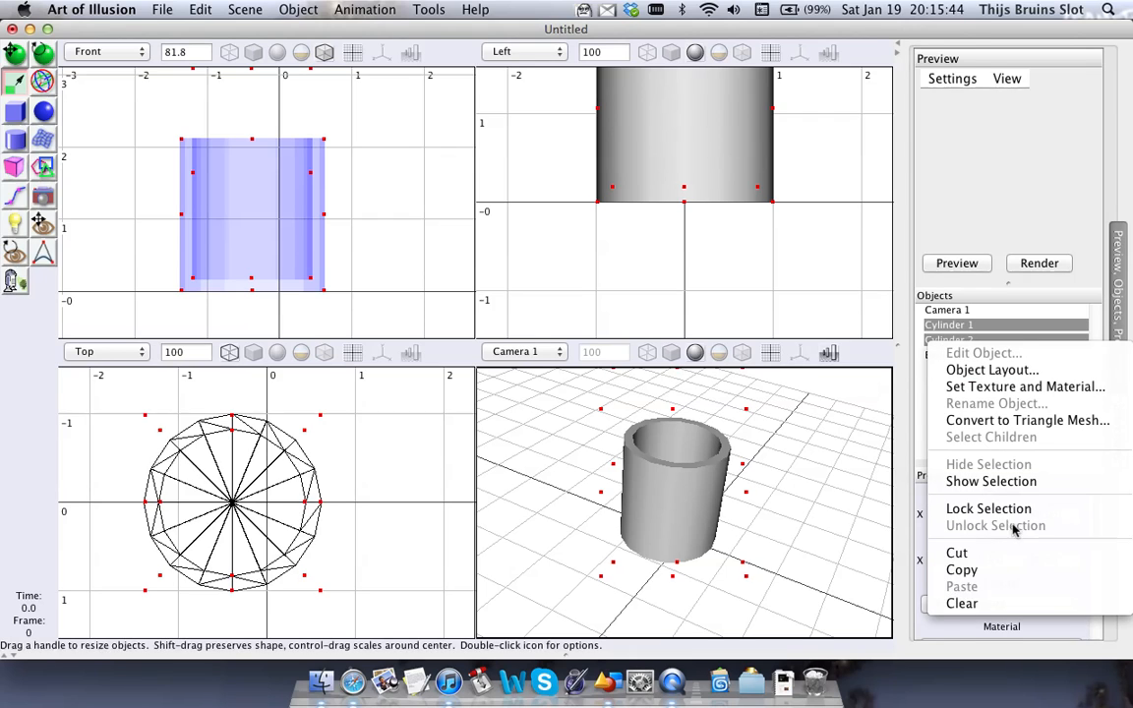
pyautogui.click(999, 604)
pyautogui.click(952, 325)
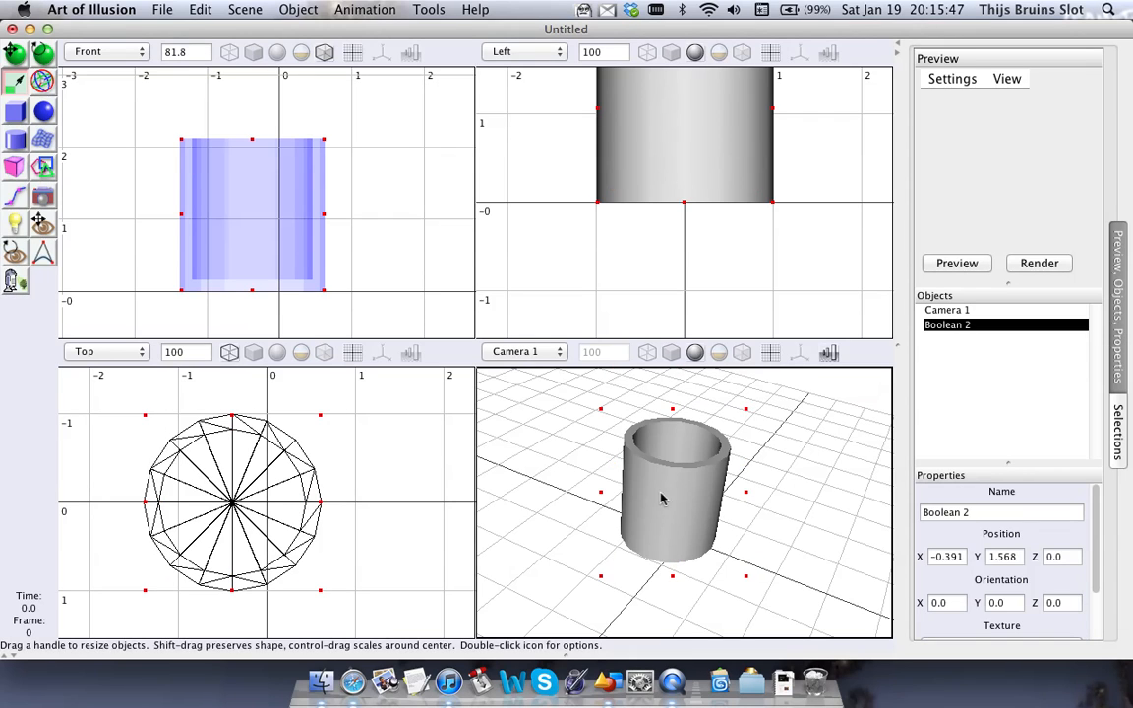
pyautogui.moveTo(661, 499); pyautogui.dragTo(695, 501, button='right')
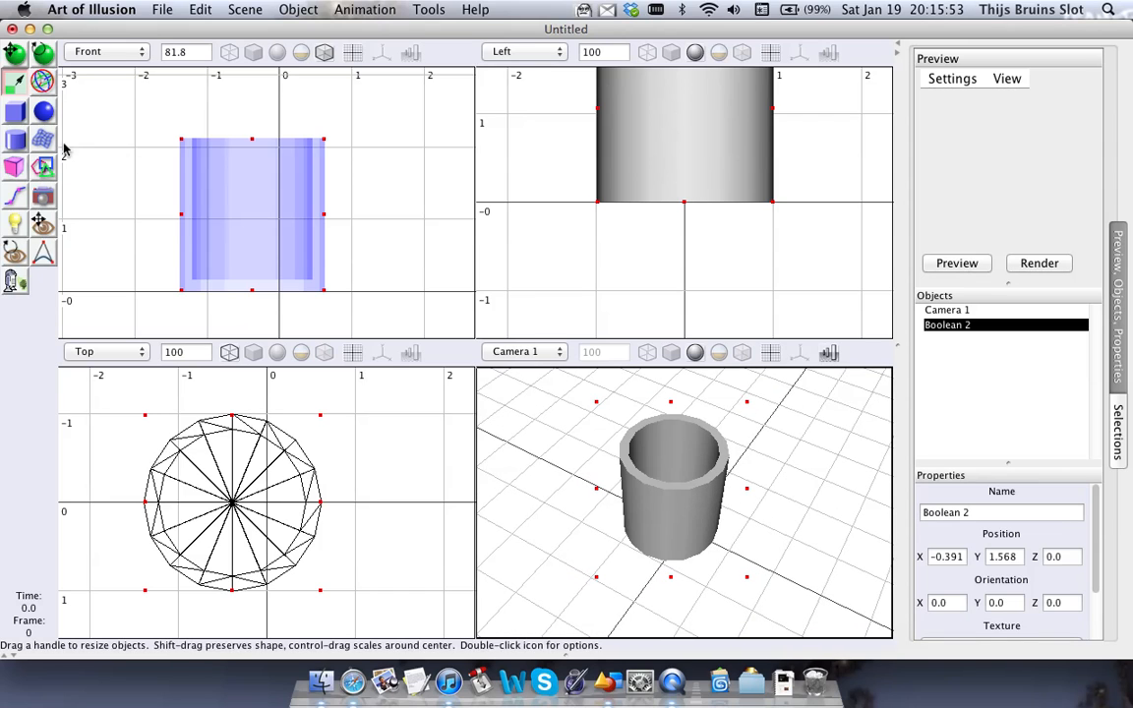
# Display the top view shaded and draw a cylinder about 0.6 units in diameter and 0.2 units thick against the cup's negative-X side
pyautogui.click(16, 139)
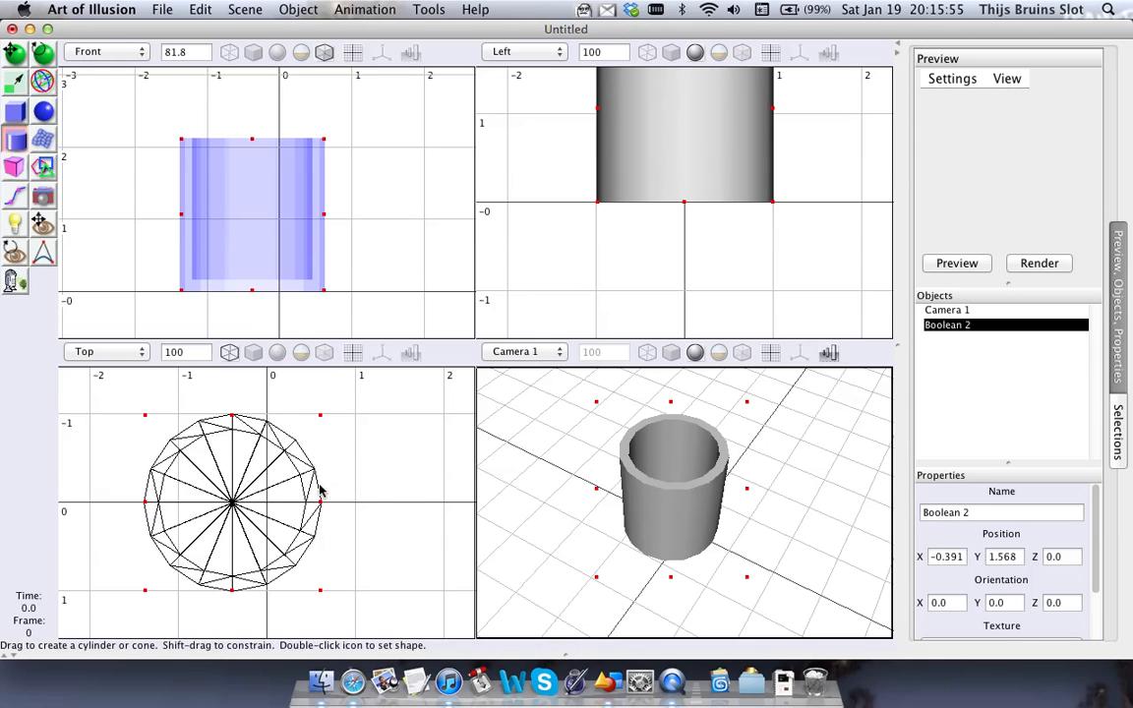
pyautogui.moveTo(252, 498); pyautogui.dragTo(319, 481, button='right')
pyautogui.click(253, 351)
pyautogui.moveTo(163, 481); pyautogui.dragTo(218, 502)
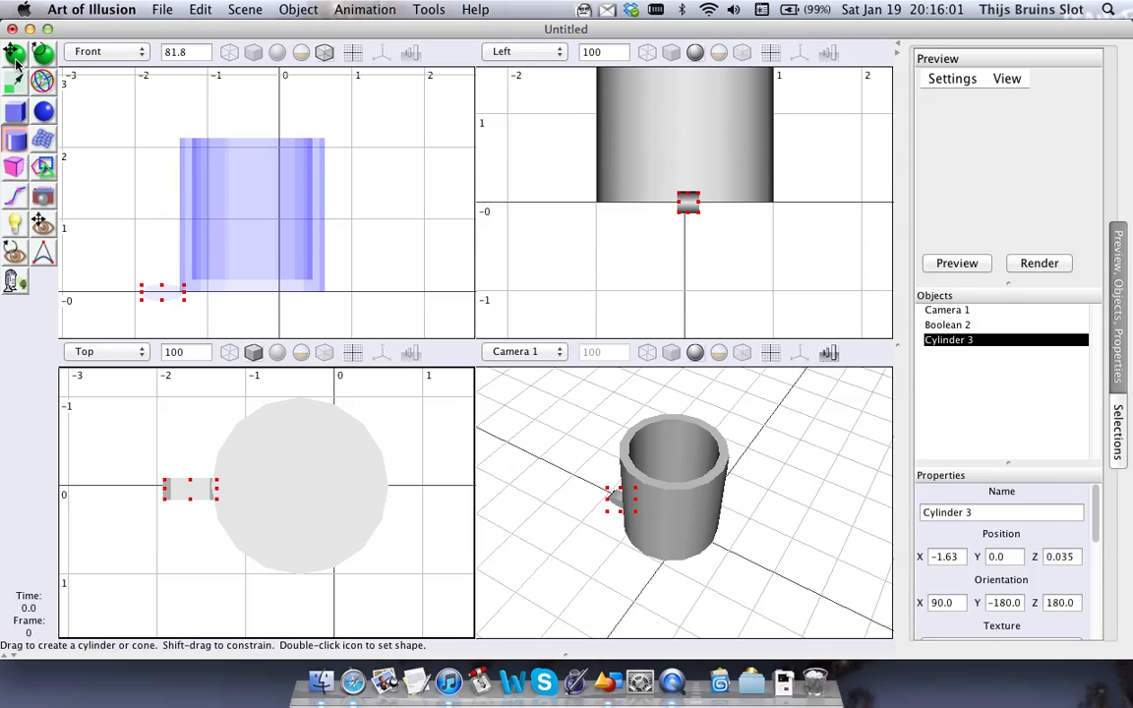
# Raise the small cylinder to about Y 1.09 and enlarge it to about 1.15 units in diameter so it overlaps the cup wall
pyautogui.click(42, 81)
pyautogui.moveTo(161, 223); pyautogui.dragTo(179, 27)
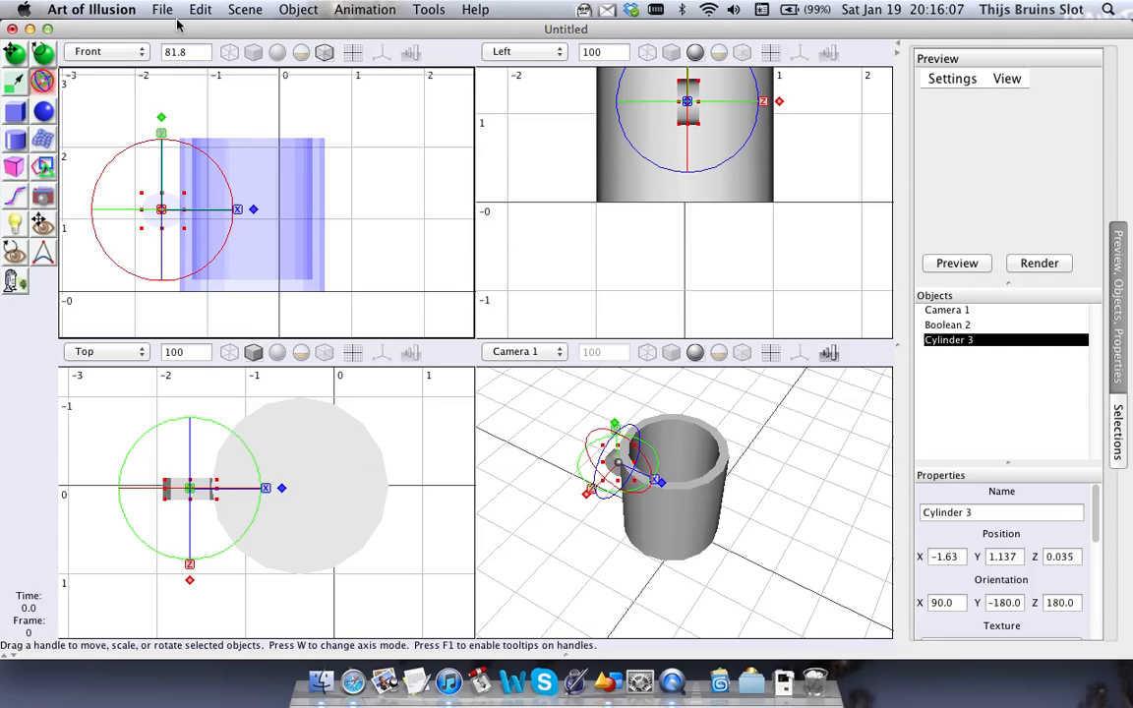
pyautogui.moveTo(164, 123); pyautogui.dragTo(167, 32)
pyautogui.moveTo(243, 212); pyautogui.dragTo(332, 228)
pyautogui.moveTo(165, 120); pyautogui.dragTo(165, 108)
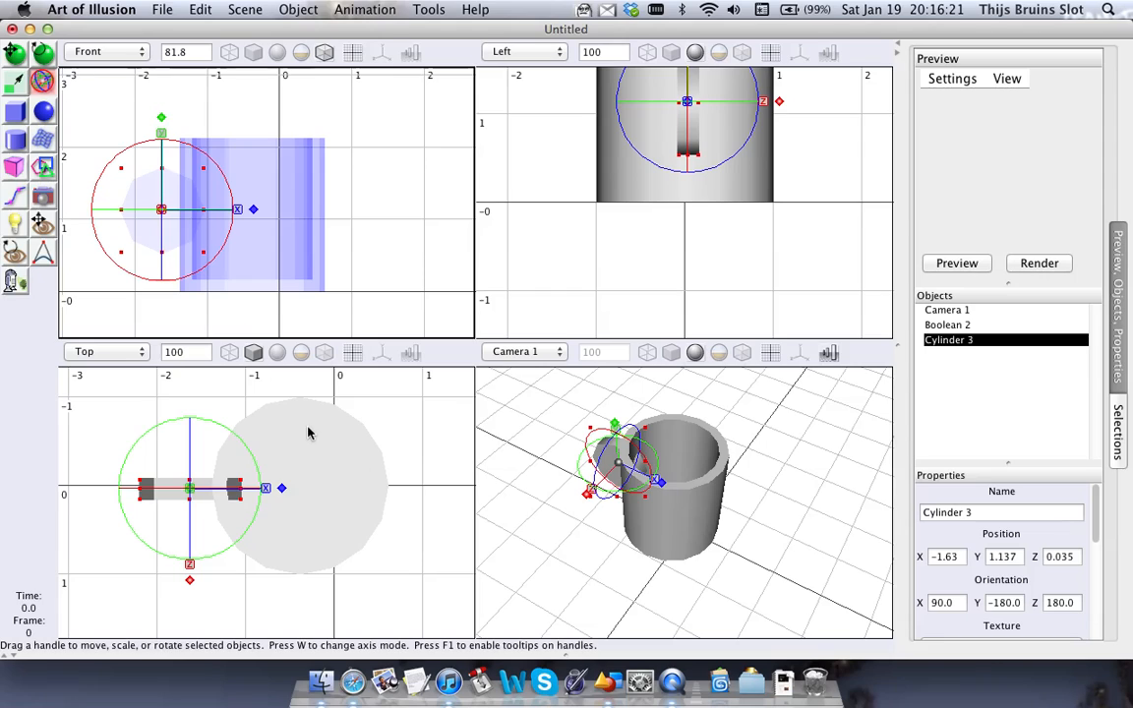
pyautogui.moveTo(163, 141); pyautogui.dragTo(163, 144)
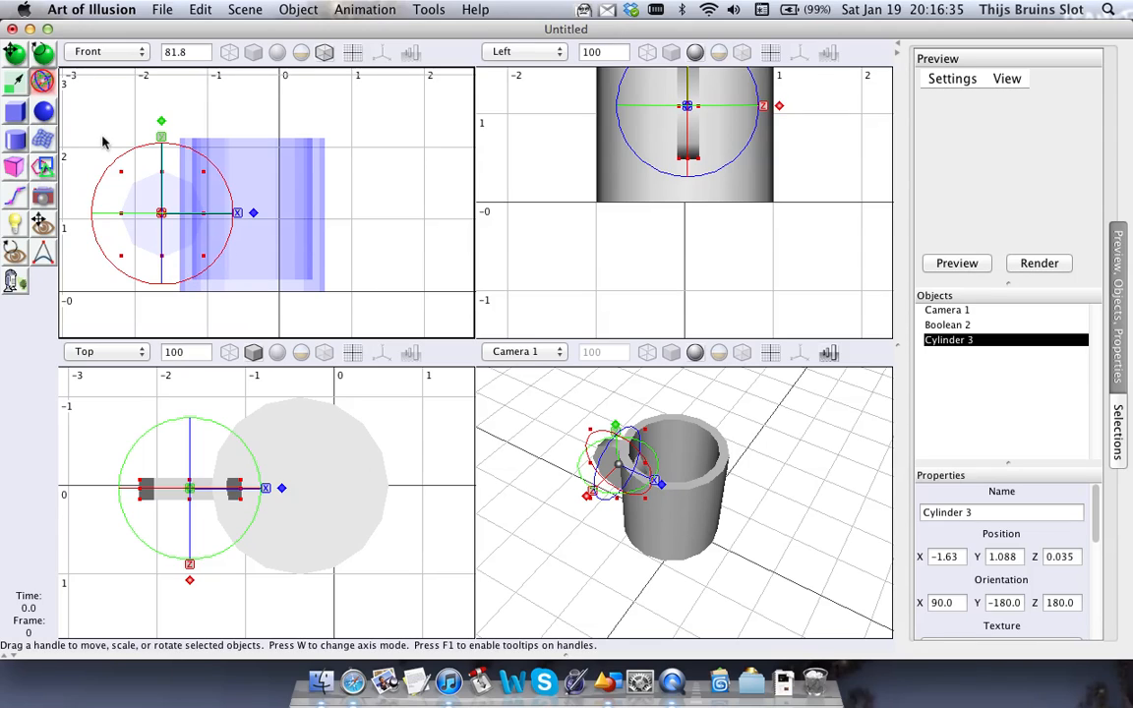
# Duplicate the handle cylinder, shrink the copy to about 0.85 units in diameter, and display the top view as transparent
pyautogui.press('super+d')
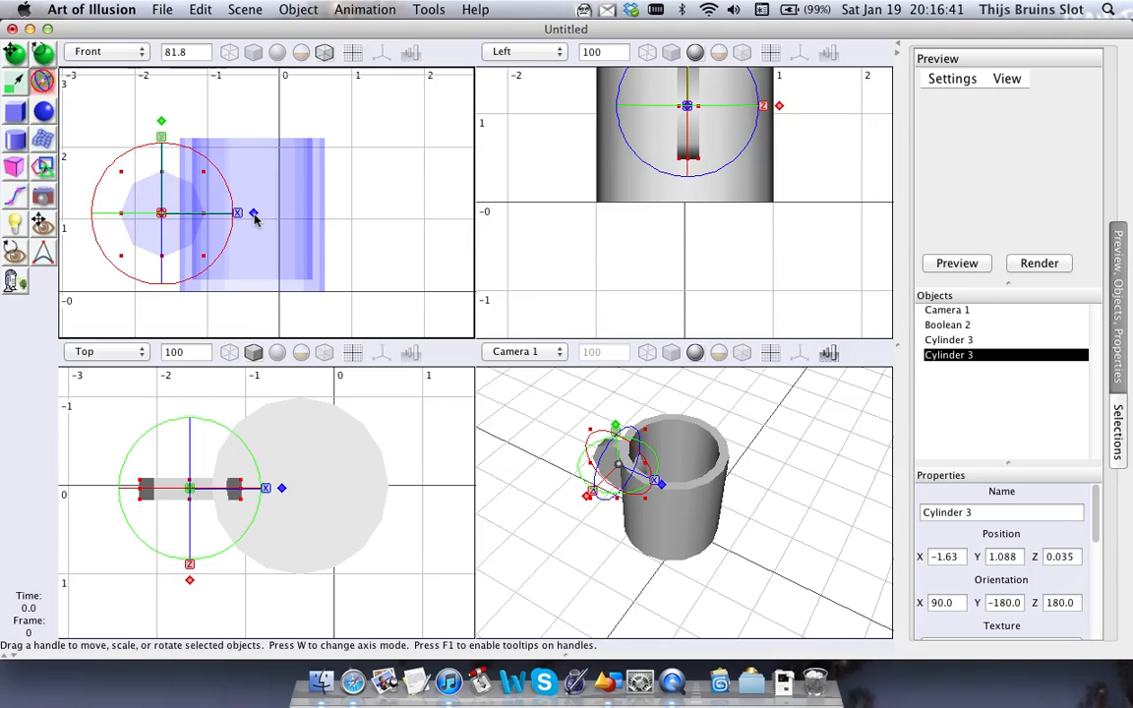
pyautogui.moveTo(254, 218); pyautogui.dragTo(233, 220)
pyautogui.moveTo(275, 407)
pyautogui.mouseDown(button='right')
pyautogui.moveTo(286, 375)
pyautogui.moveTo(294, 398)
pyautogui.mouseUp(button='right')
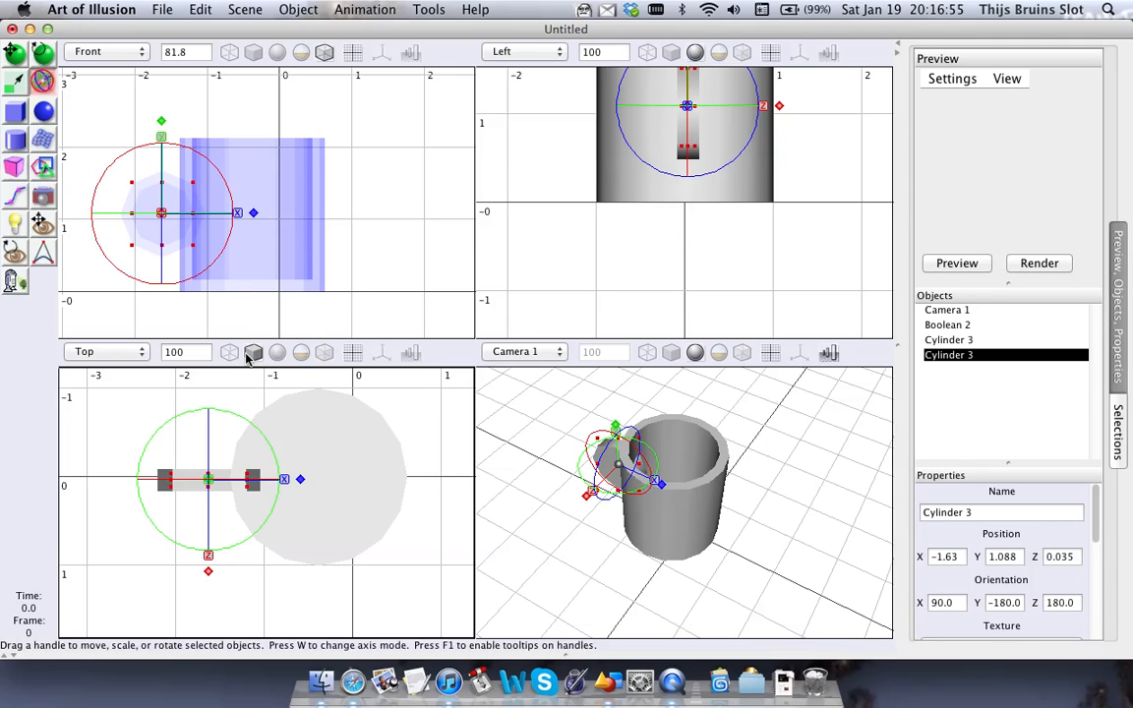
pyautogui.click(322, 354)
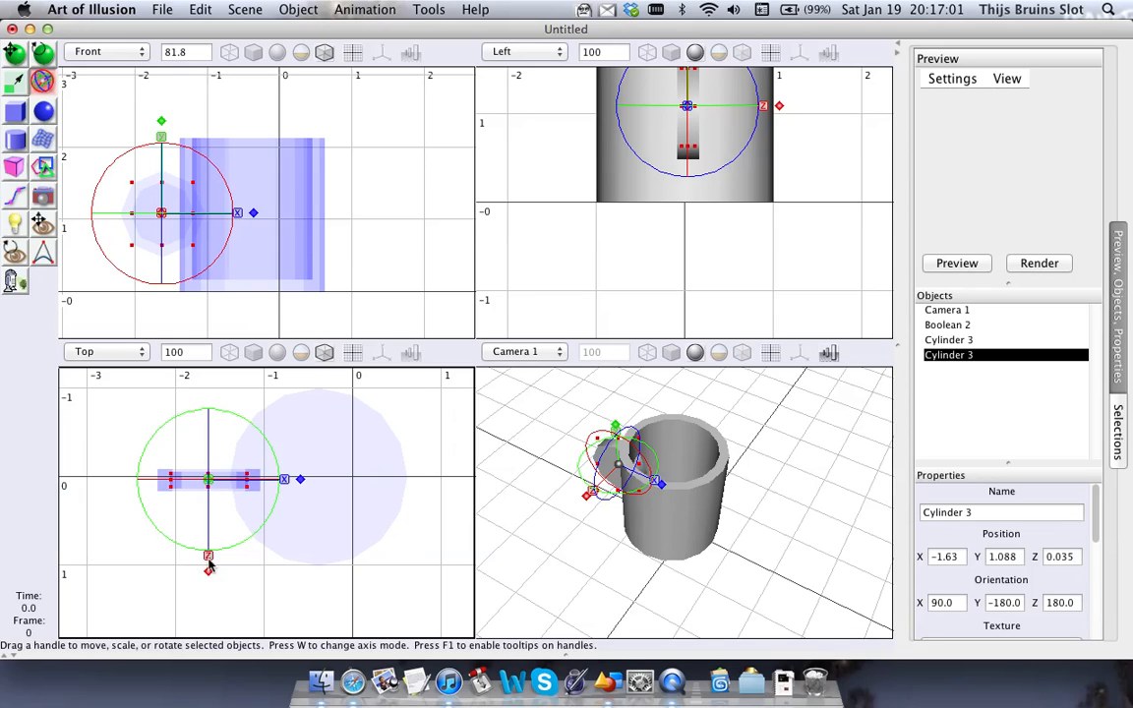
# Thicken the inner handle cylinder to about 0.4 units and cut it from the outer one with a First - Second Boolean
pyautogui.moveTo(210, 573); pyautogui.dragTo(216, 621)
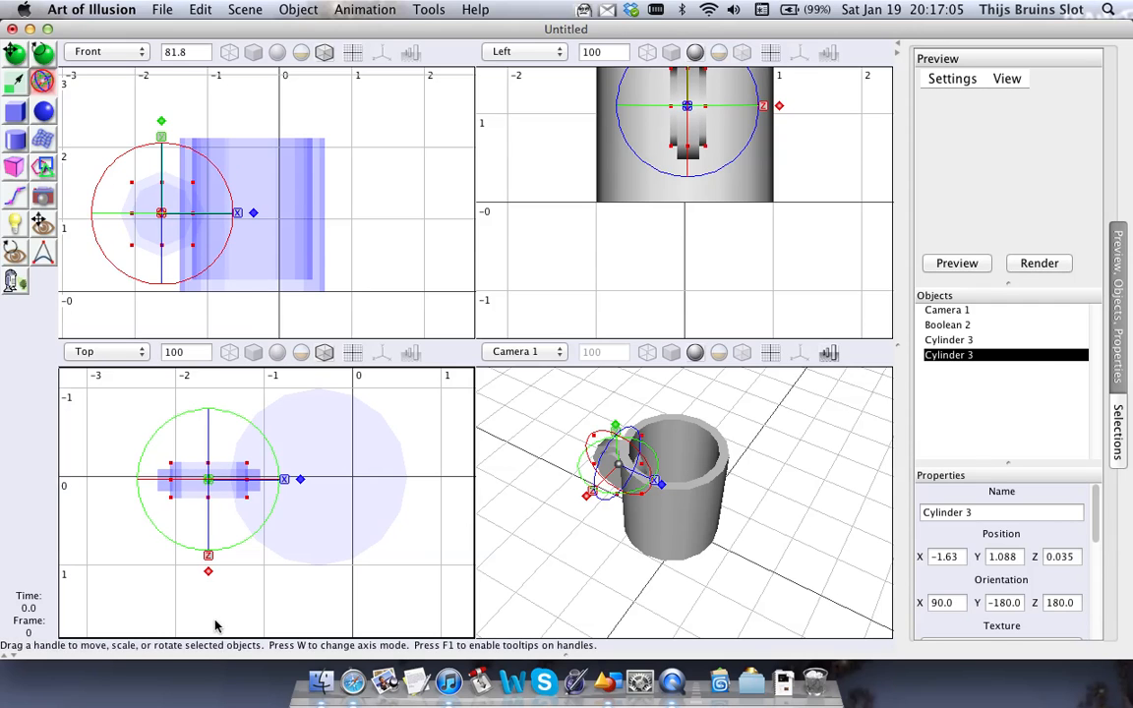
pyautogui.keyDown('shift'); pyautogui.click(949, 339); pyautogui.keyUp('shift')
pyautogui.click(365, 9)
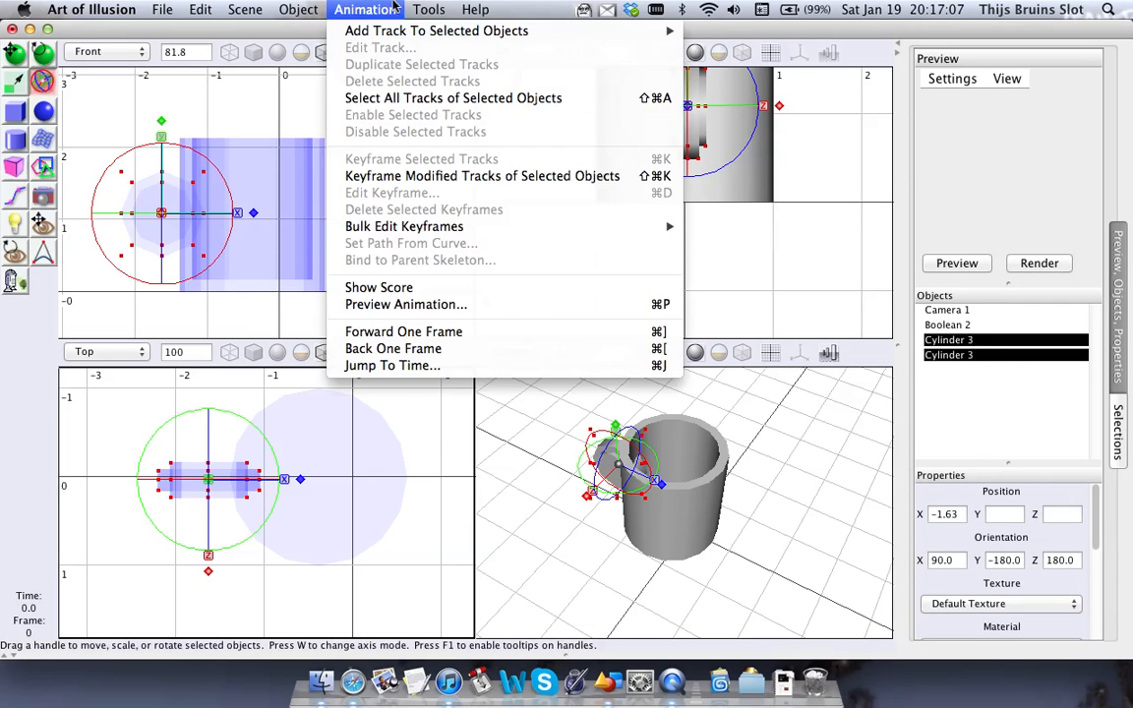
pyautogui.click(471, 65)
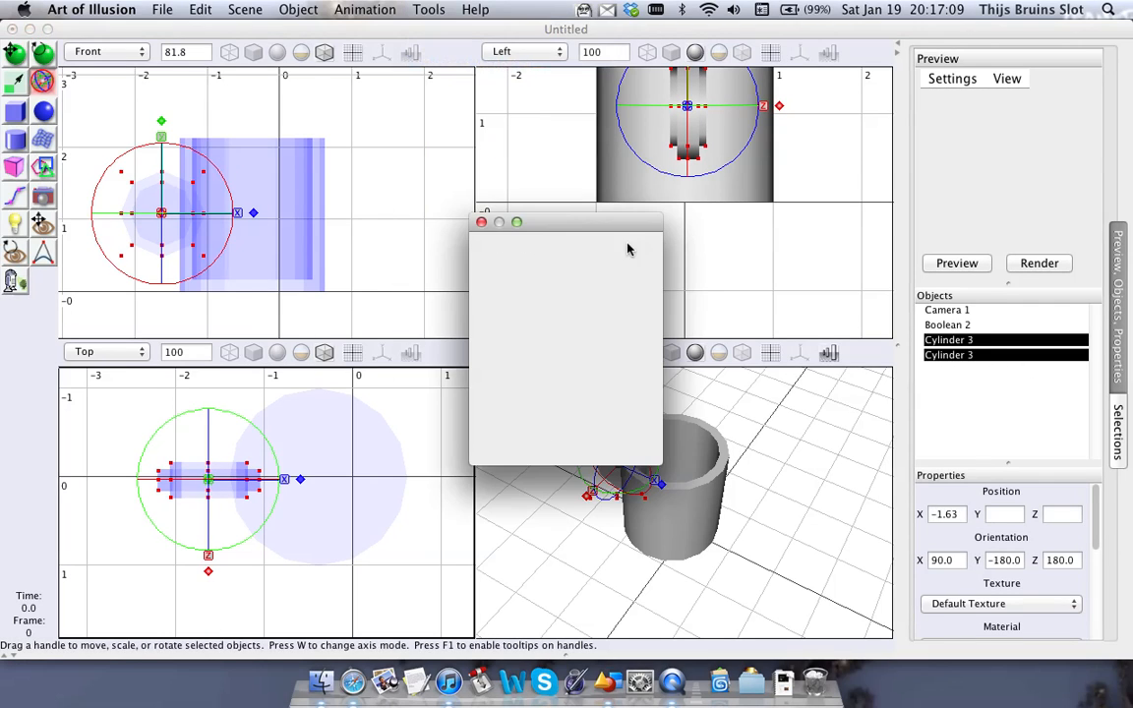
pyautogui.click(629, 245)
pyautogui.click(626, 283)
pyautogui.moveTo(547, 292); pyautogui.dragTo(551, 332)
pyautogui.click(527, 449)
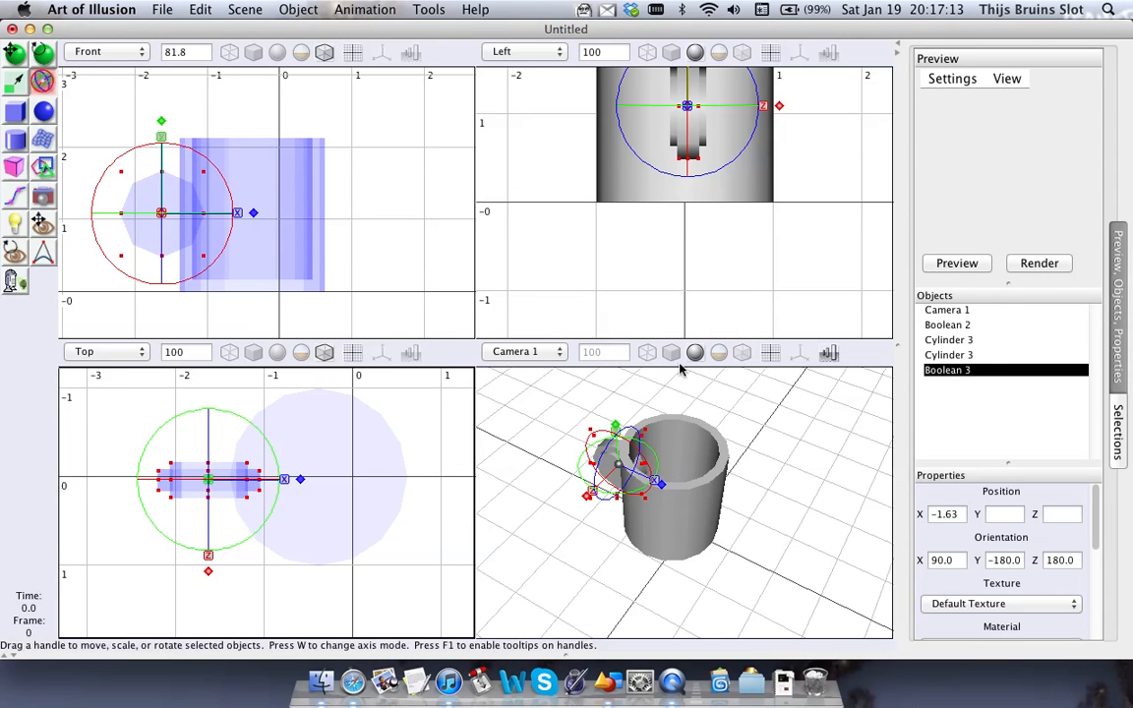
# Delete the two source cylinders of the handle, keeping the Boolean ring
pyautogui.click(967, 359)
pyautogui.keyDown('shift'); pyautogui.click(946, 340); pyautogui.keyUp('shift')
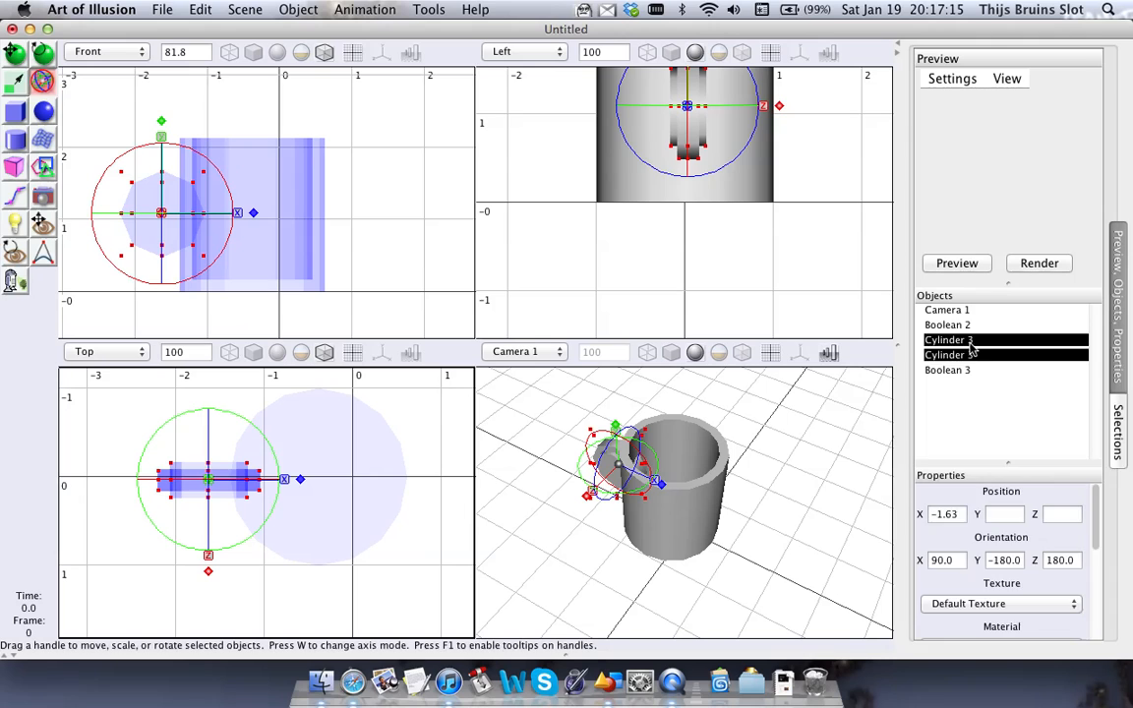
pyautogui.rightClick(929, 343)
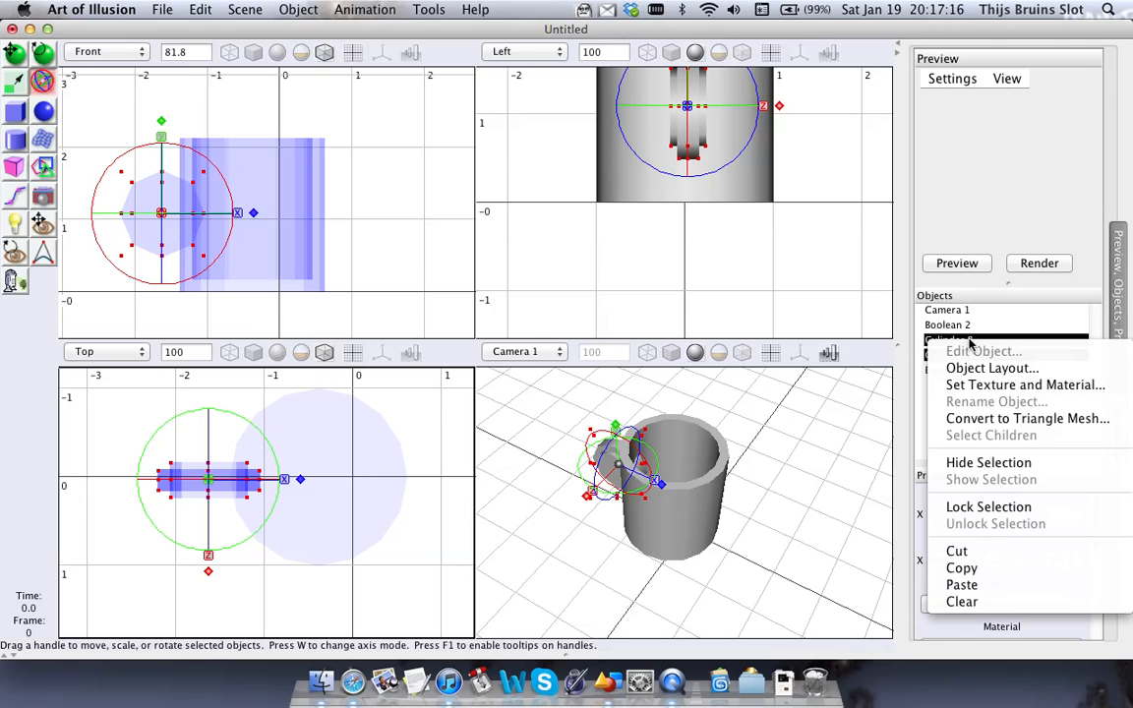
pyautogui.click(999, 602)
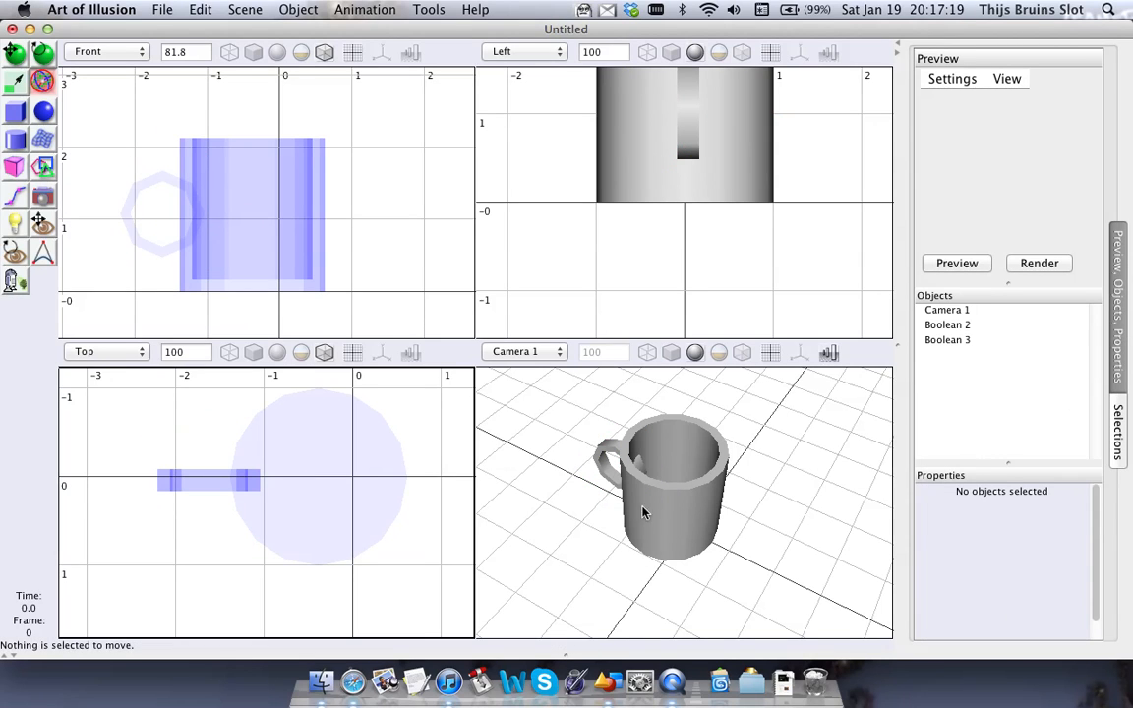
pyautogui.moveTo(643, 512); pyautogui.dragTo(667, 467)
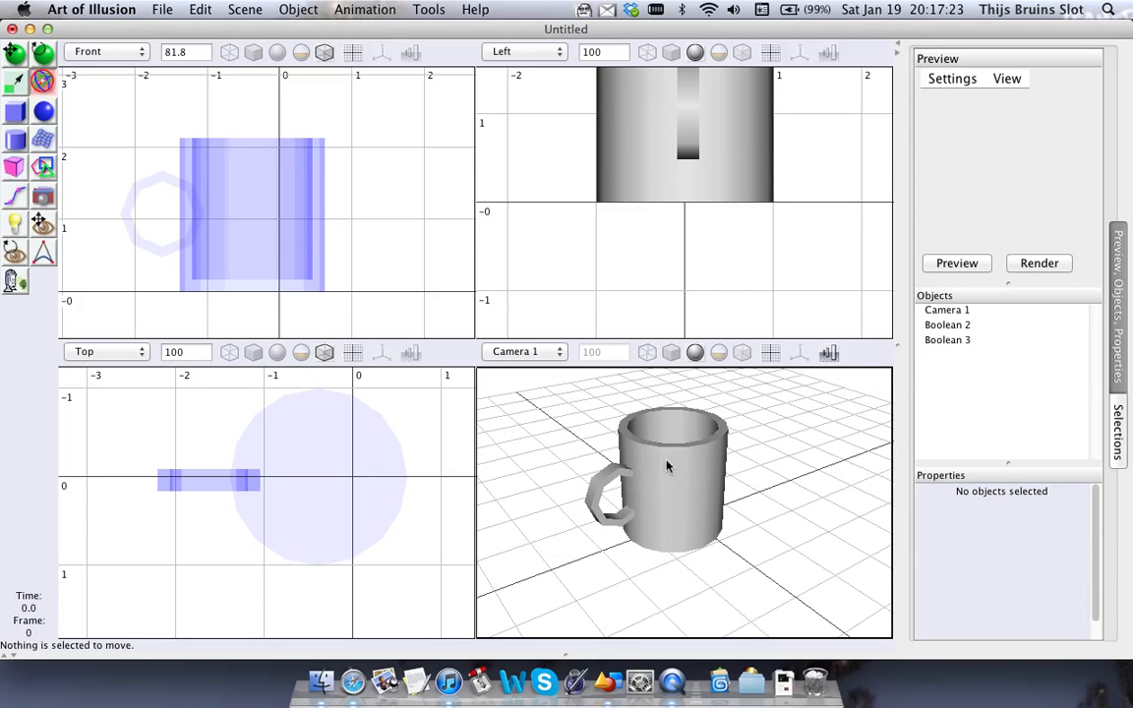
# Join the hollow cup and the handle ring with a Boolean Union
pyautogui.click(965, 342)
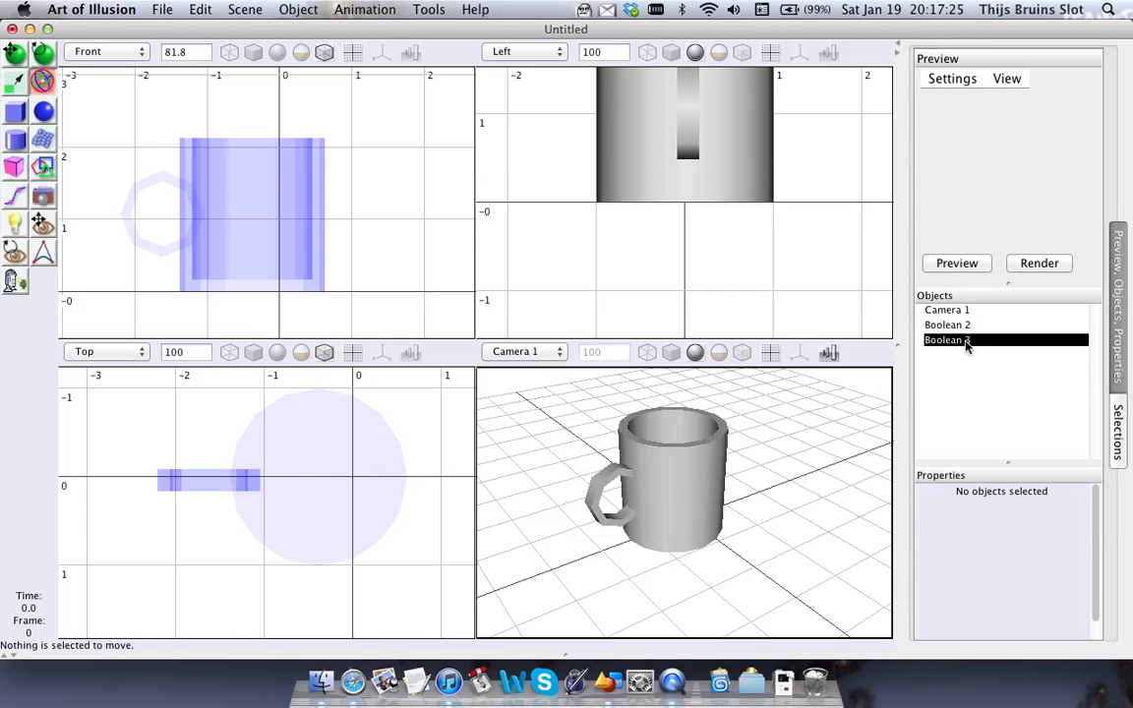
pyautogui.keyDown('shift'); pyautogui.click(947, 325); pyautogui.keyUp('shift')
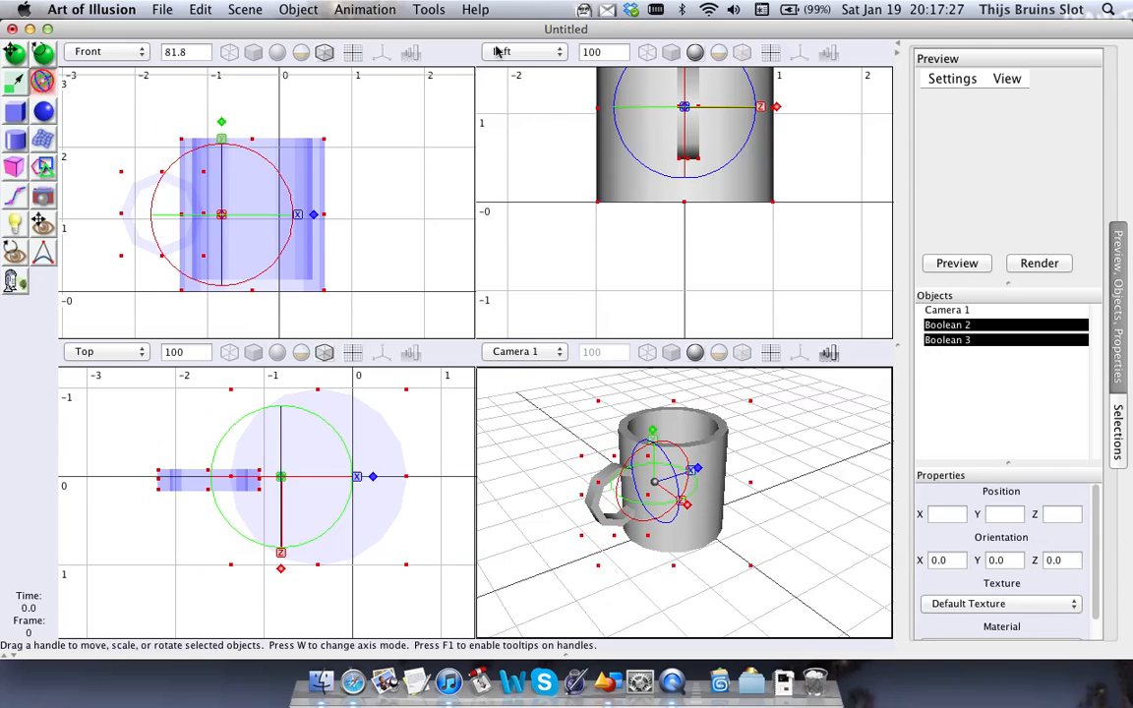
pyautogui.click(429, 9)
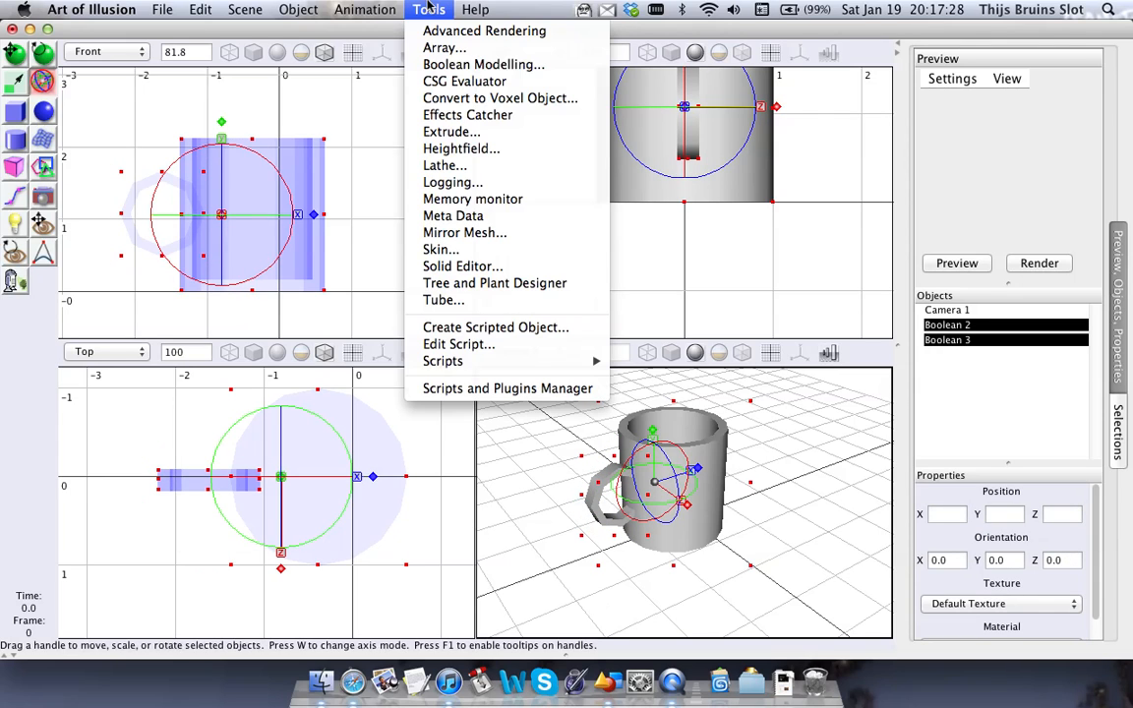
pyautogui.click(532, 65)
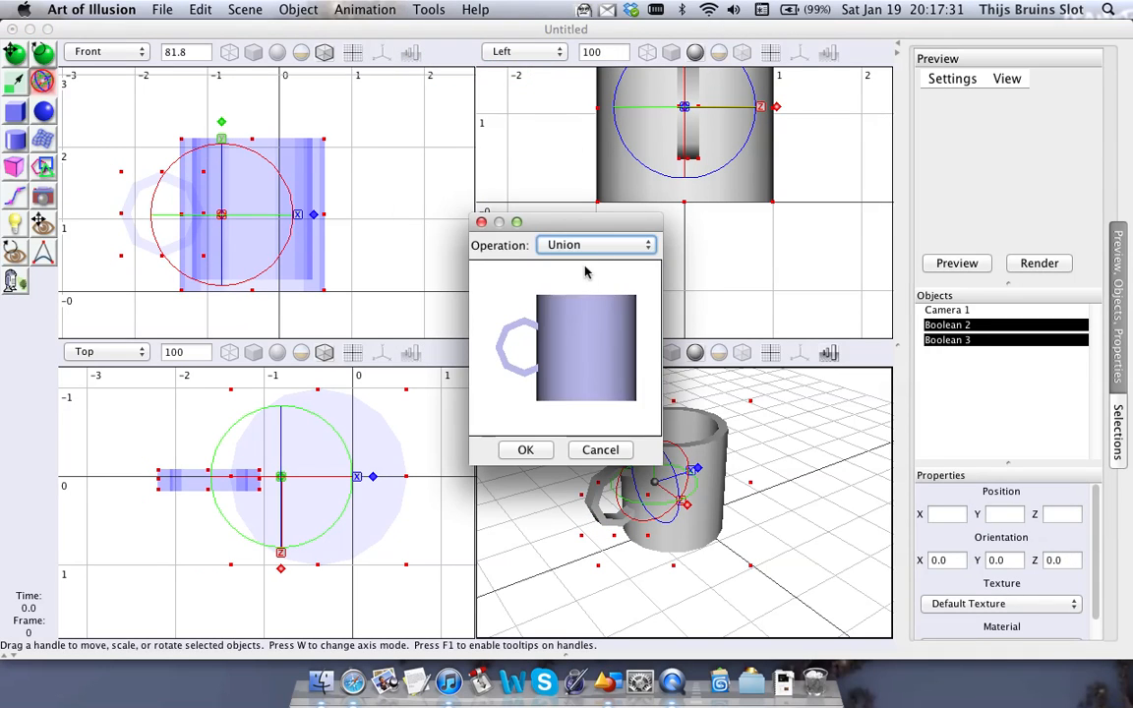
pyautogui.click(529, 450)
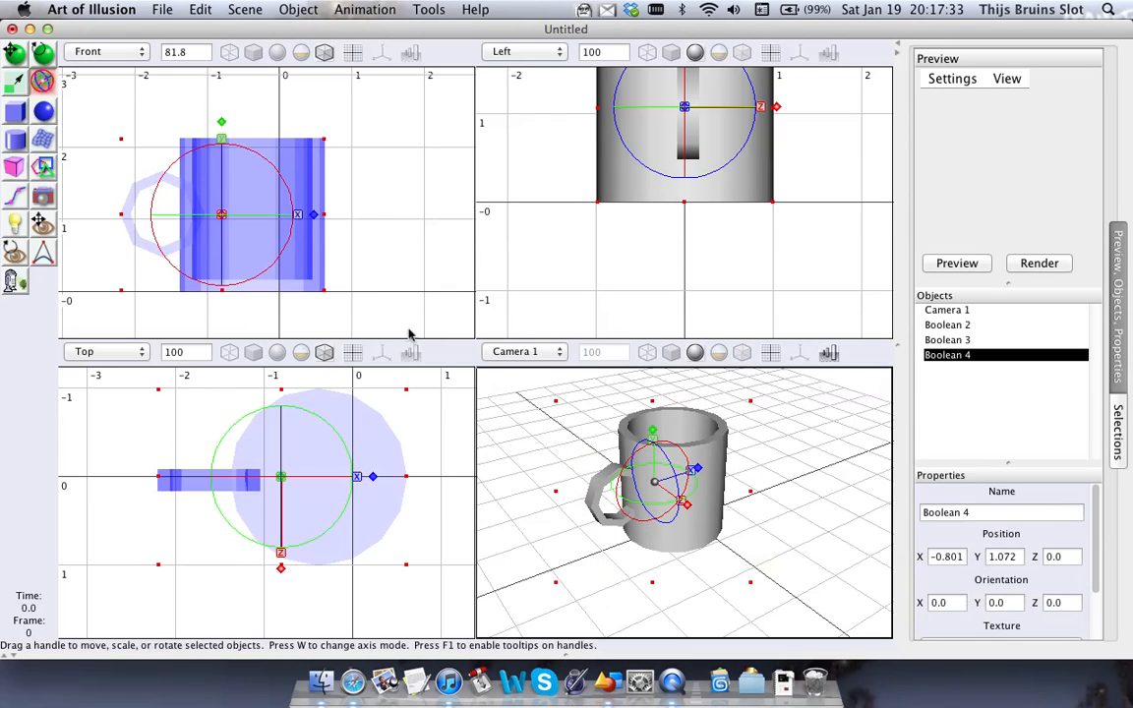
# Delete the separate cup and ring source objects, keeping the merged mug
pyautogui.click(969, 340)
pyautogui.keyDown('shift'); pyautogui.click(969, 325); pyautogui.keyUp('shift')
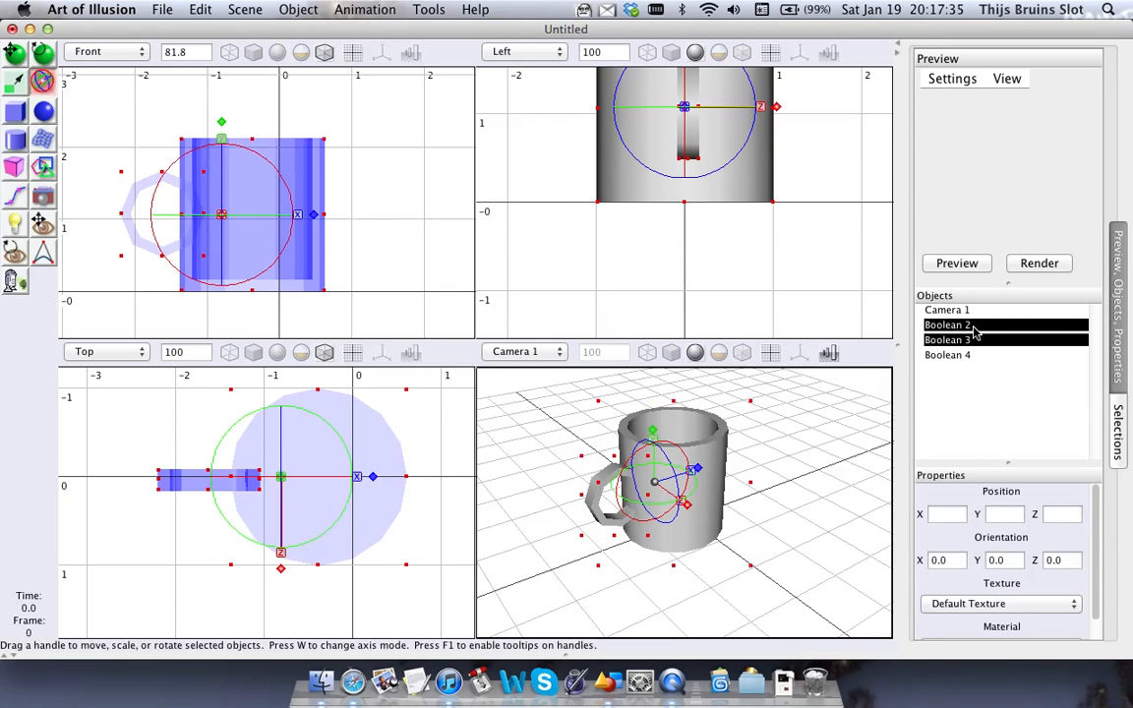
pyautogui.rightClick(933, 327)
pyautogui.click(1003, 589)
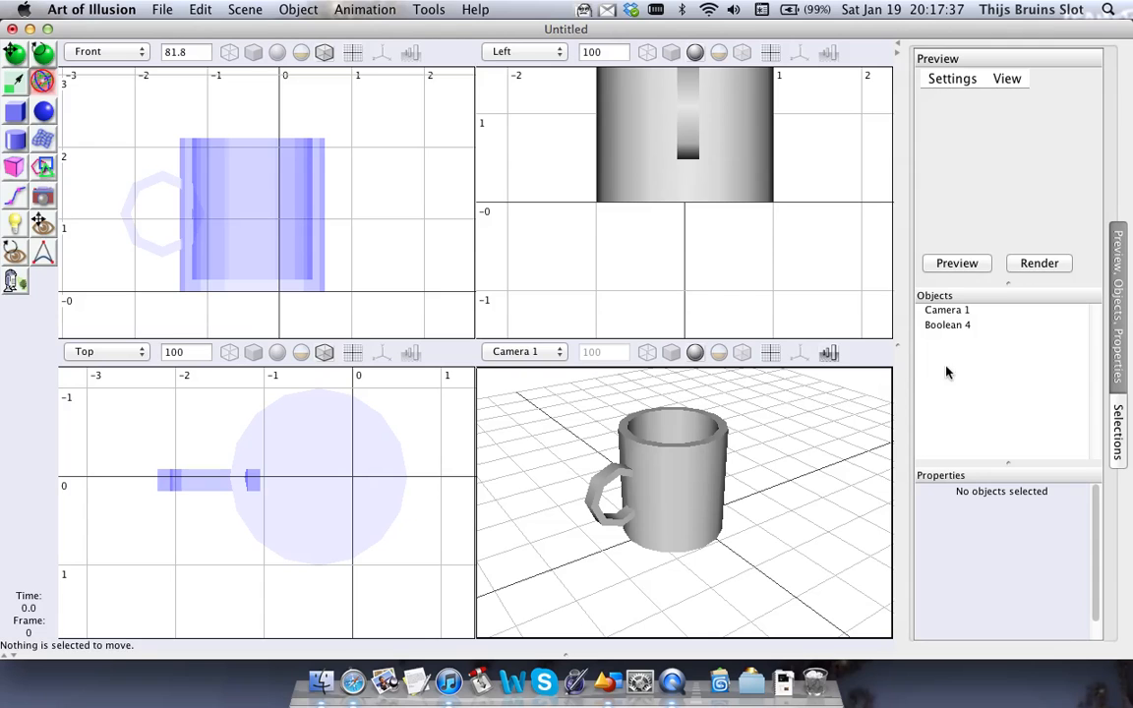
# Select the merged mug, inspect the handle end inside the cup, and move the mug along X to about -0.25
pyautogui.click(949, 326)
pyautogui.moveTo(615, 584); pyautogui.dragTo(738, 439, button='right')
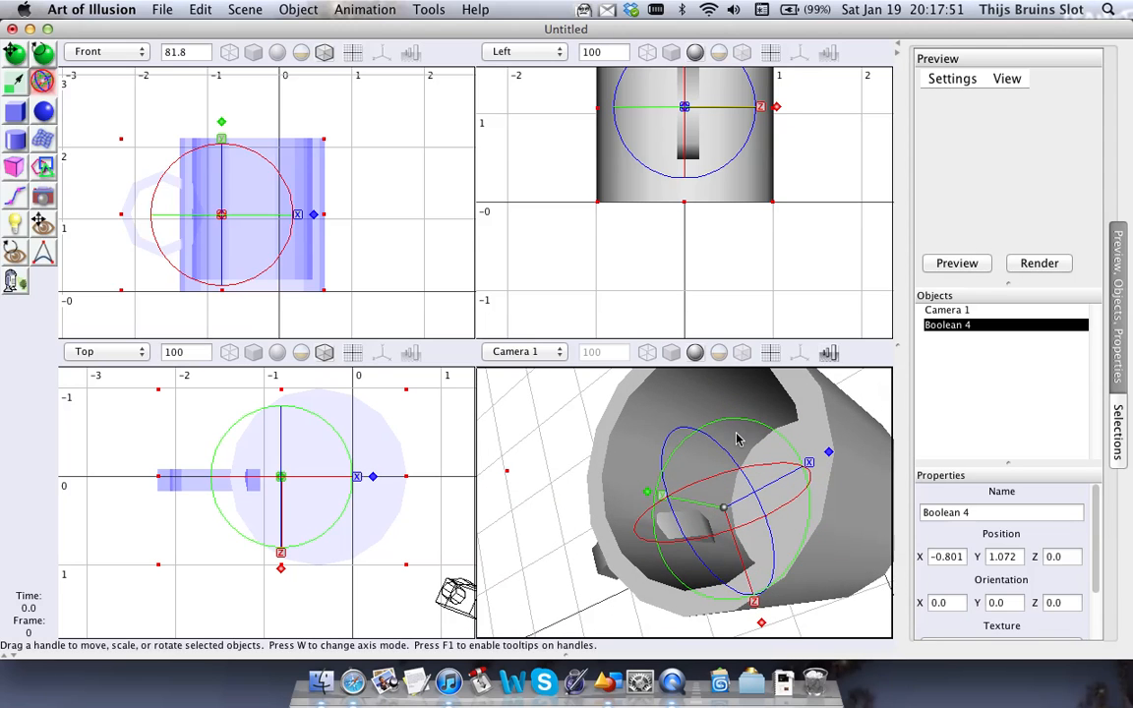
pyautogui.moveTo(716, 499); pyautogui.dragTo(590, 556, button='right')
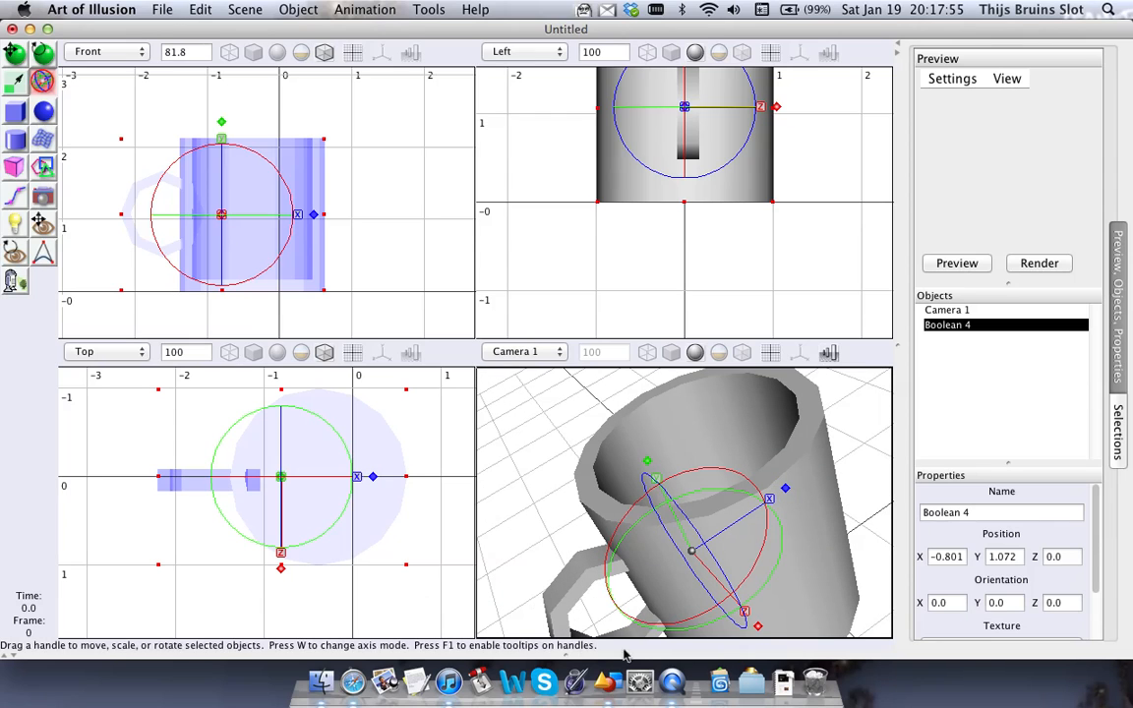
pyautogui.moveTo(694, 495); pyautogui.dragTo(742, 500, button='right')
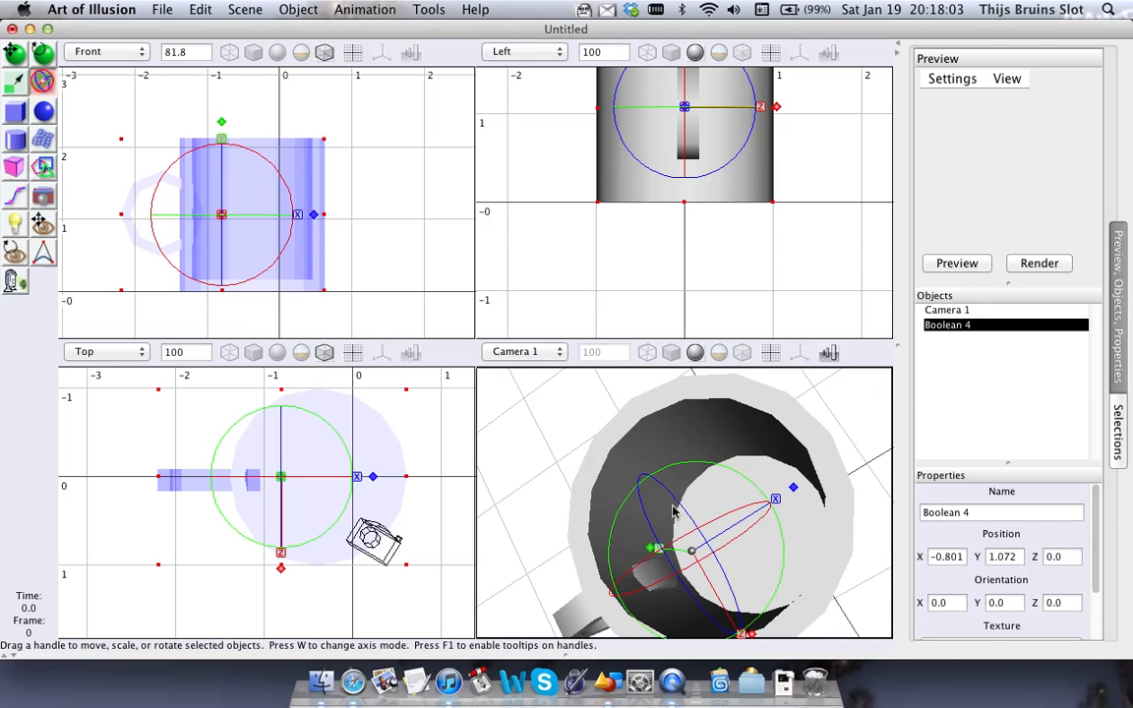
pyautogui.moveTo(674, 510); pyautogui.dragTo(647, 489, button='right')
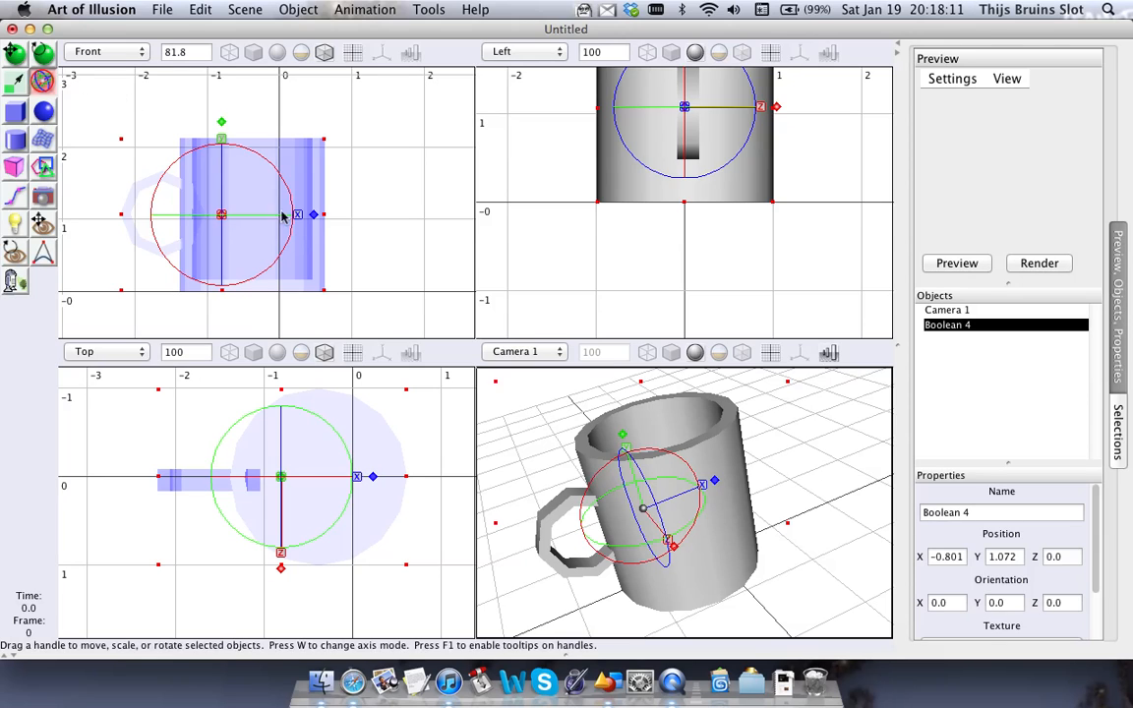
pyautogui.moveTo(300, 217); pyautogui.dragTo(264, 215)
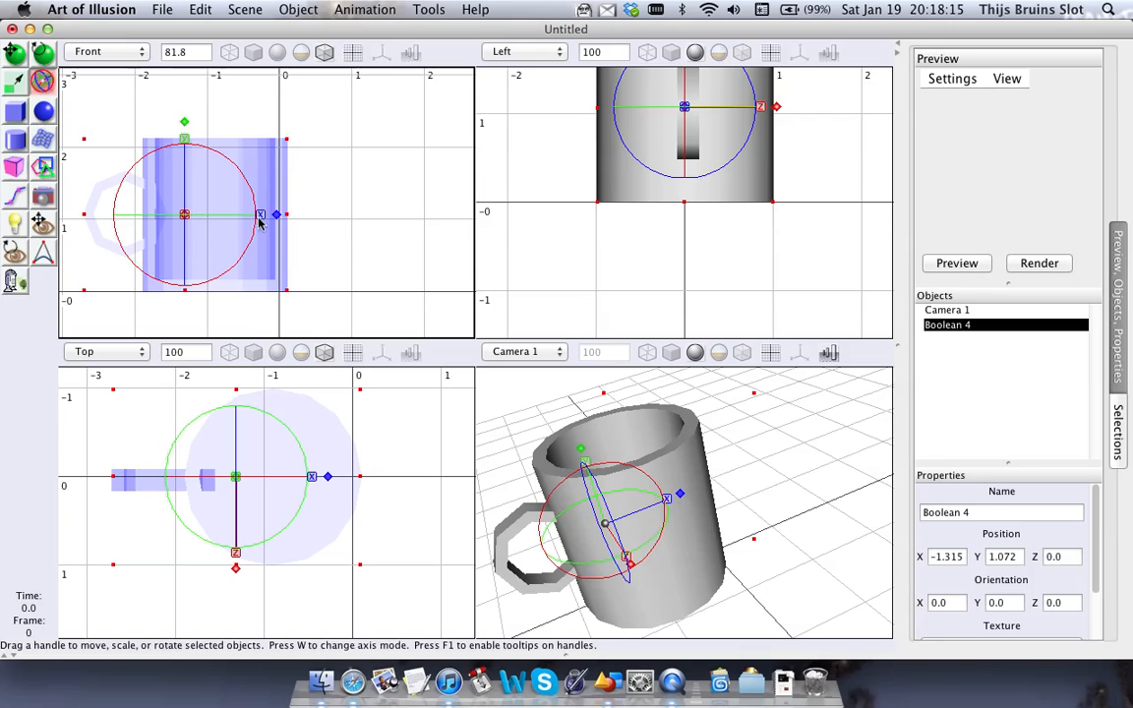
pyautogui.moveTo(260, 214); pyautogui.dragTo(335, 215)
# Draw a box about 1.4 units wide and 1.8 units high around the handle and create its Boolean Intersection with the mug
pyautogui.click(15, 111)
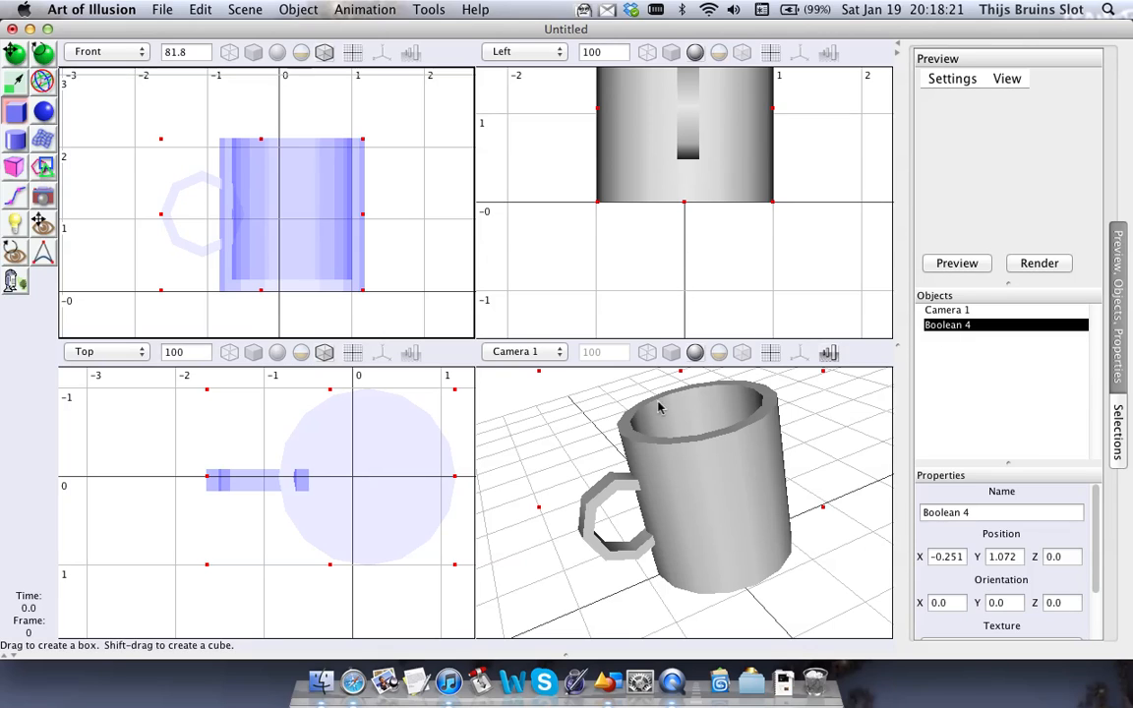
pyautogui.moveTo(119, 148); pyautogui.dragTo(222, 284)
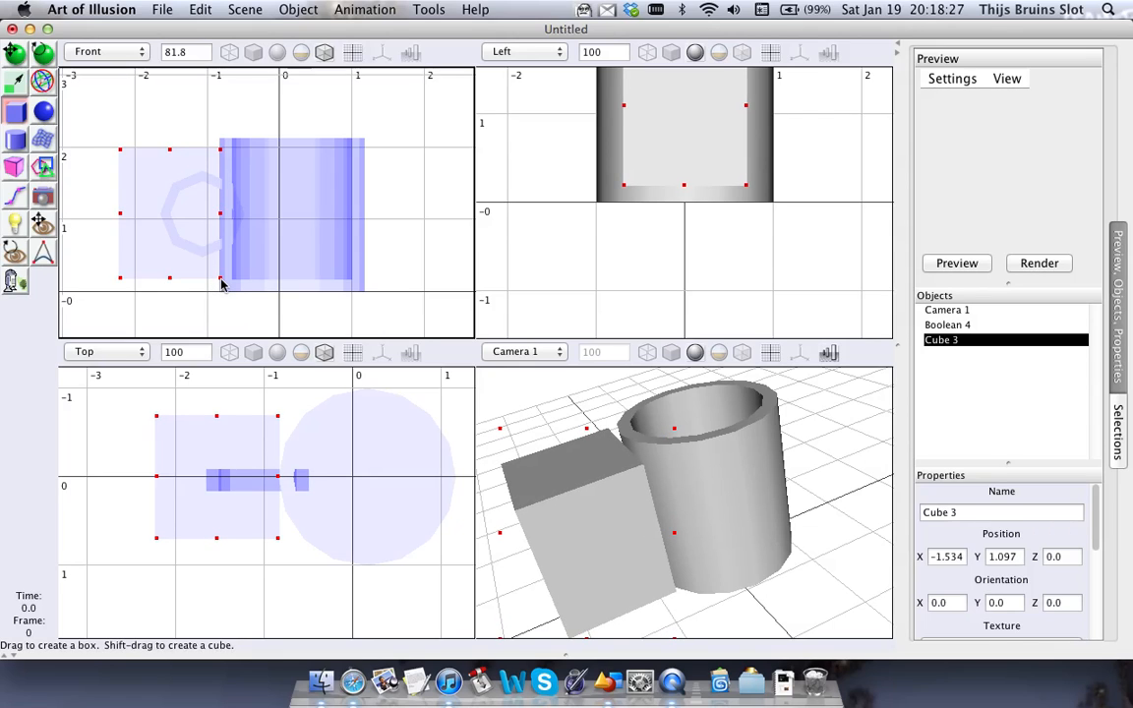
pyautogui.keyDown('shift'); pyautogui.click(970, 327); pyautogui.keyUp('shift')
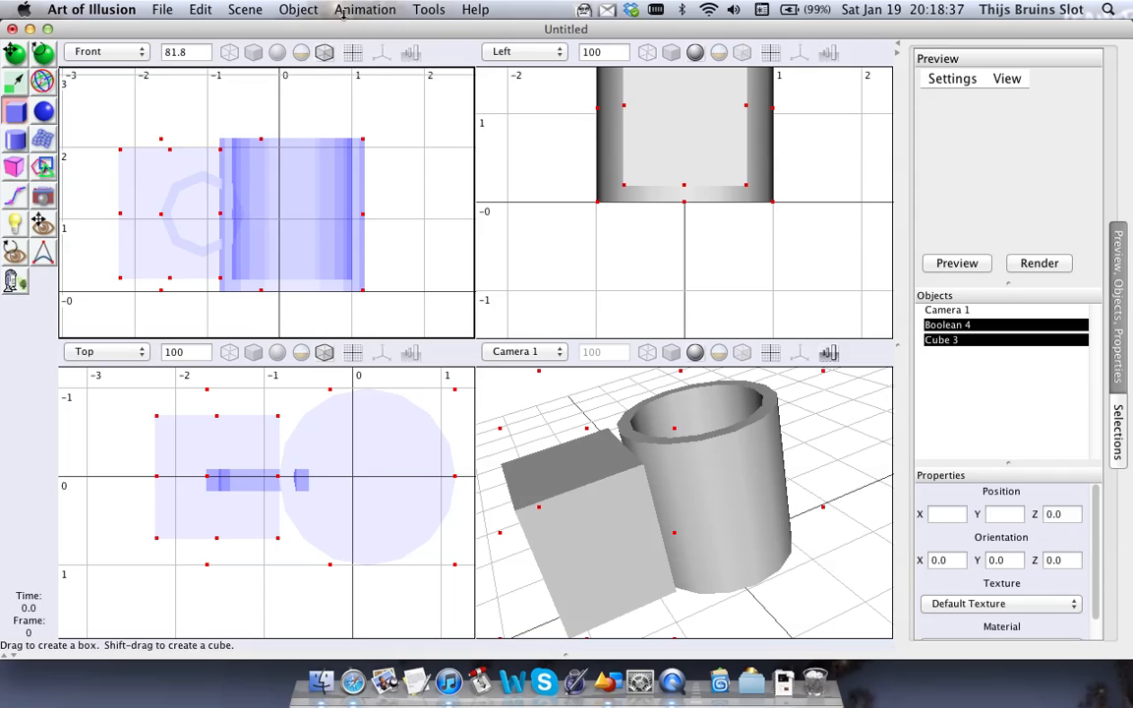
pyautogui.click(429, 8)
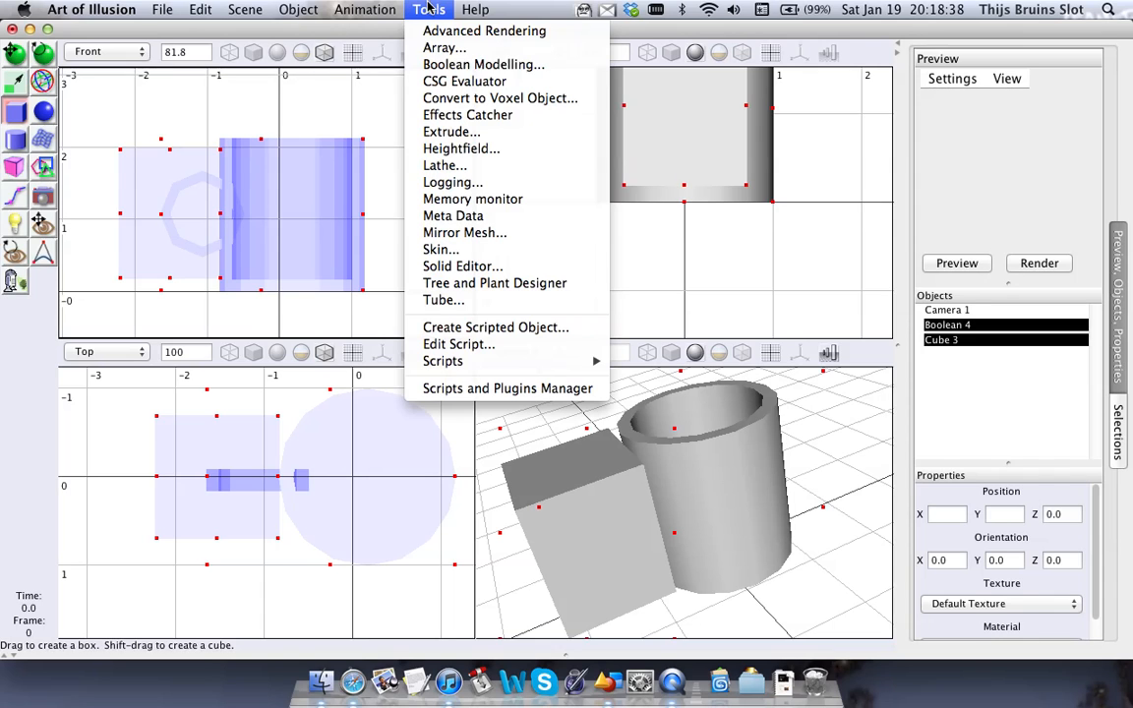
pyautogui.click(456, 67)
pyautogui.click(620, 245)
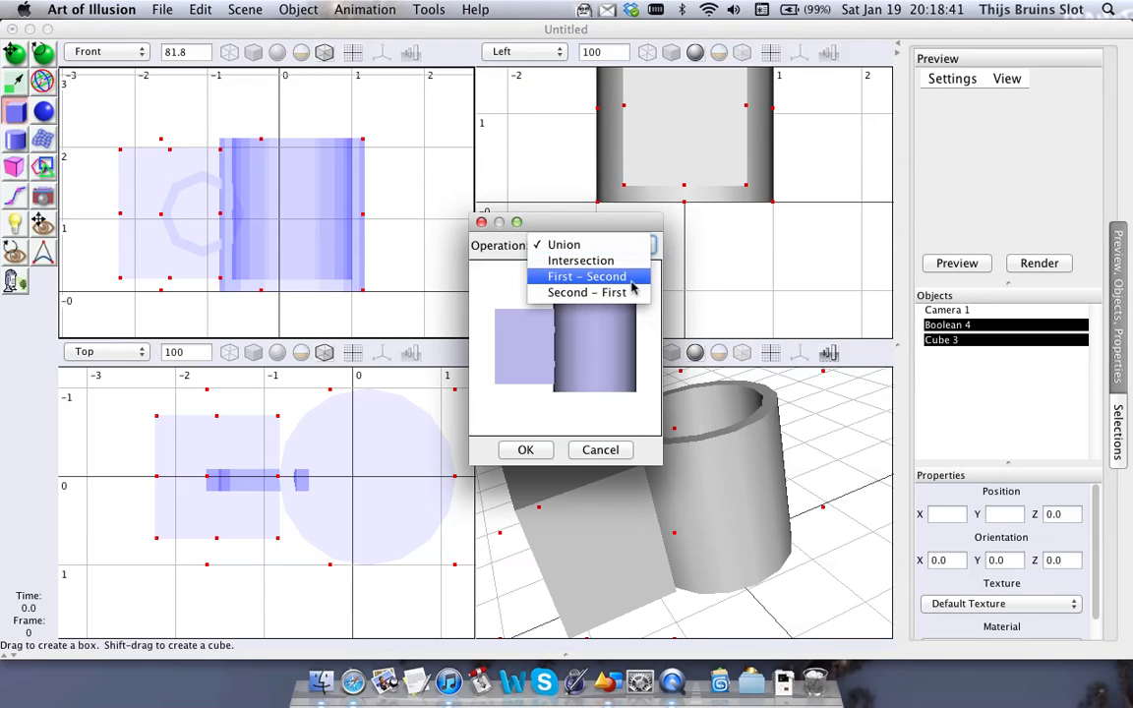
pyautogui.click(628, 264)
pyautogui.moveTo(615, 291); pyautogui.dragTo(590, 437)
pyautogui.click(523, 457)
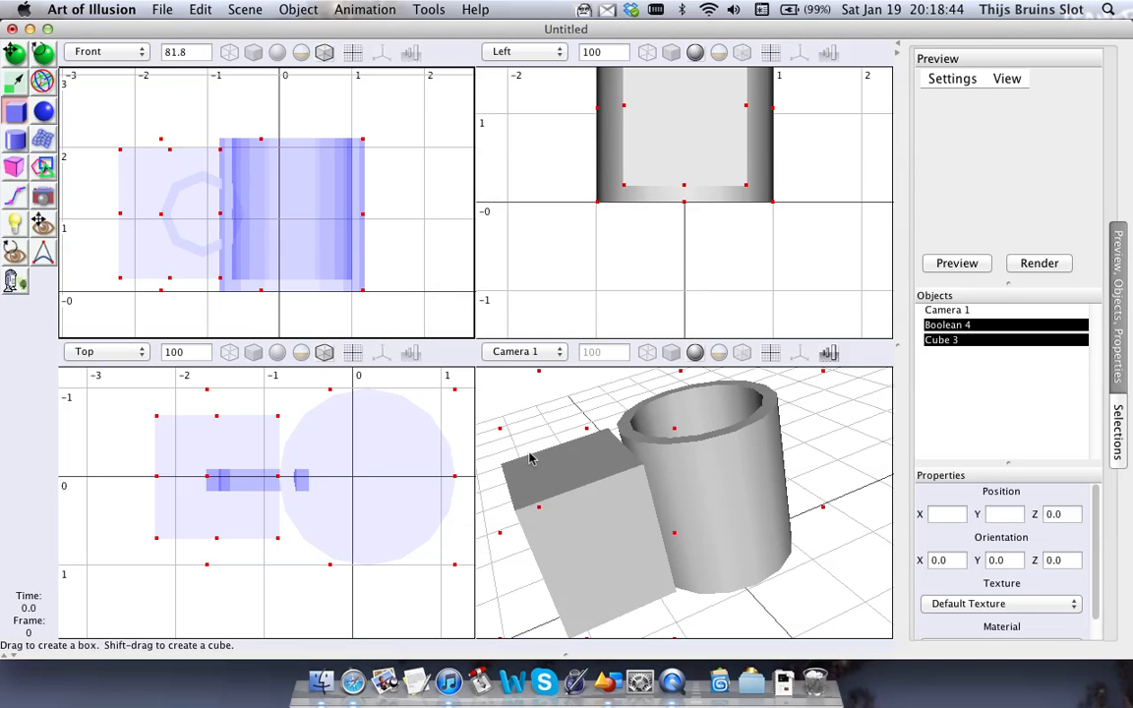
# Delete the box around the handle
pyautogui.click(956, 341)
pyautogui.rightClick(961, 340)
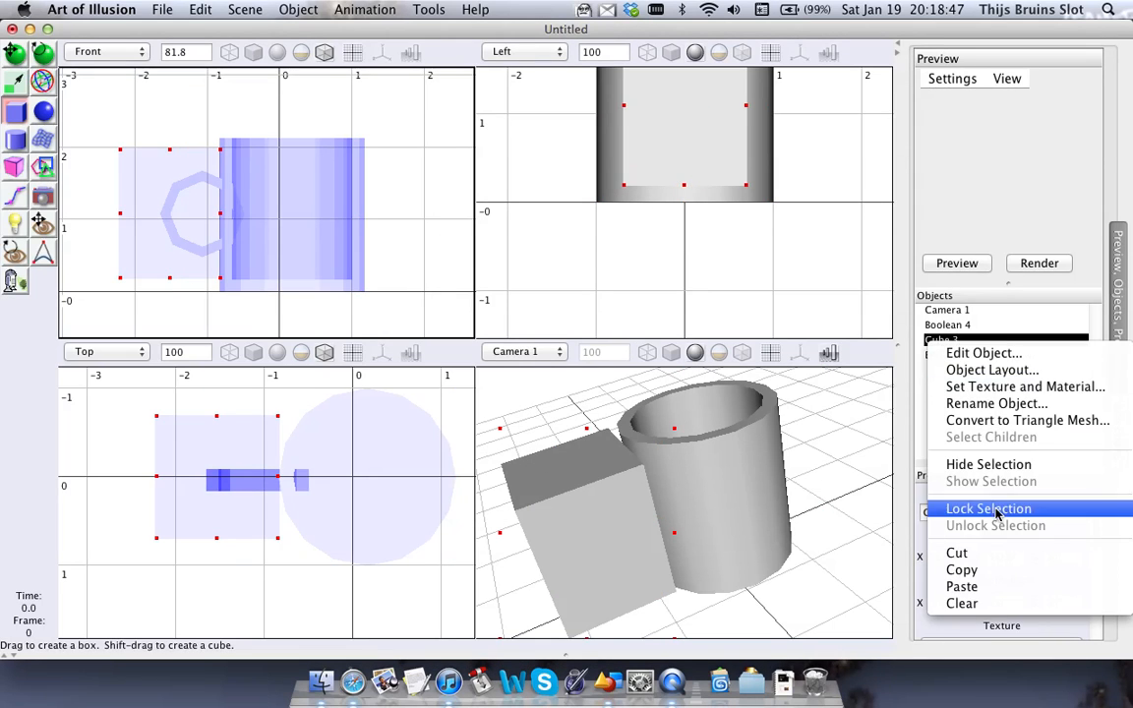
pyautogui.click(999, 602)
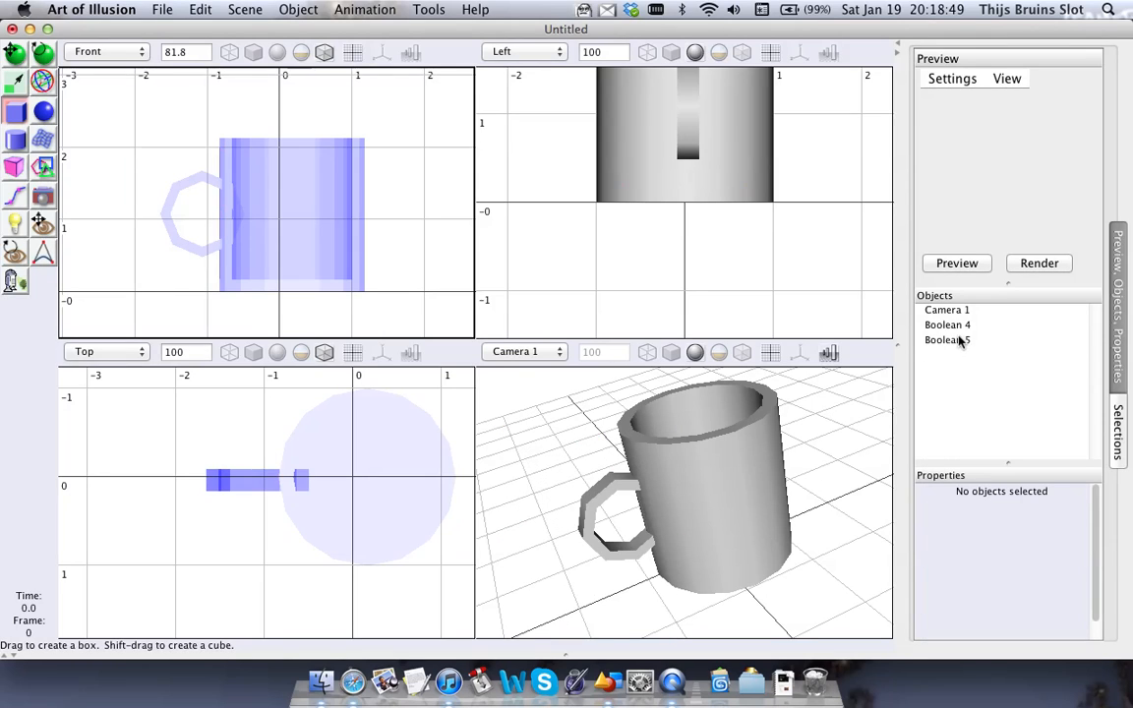
# Move the intersected handle piece away from the mug to about X -1.66, Y 1.22
pyautogui.click(954, 341)
pyautogui.click(14, 53)
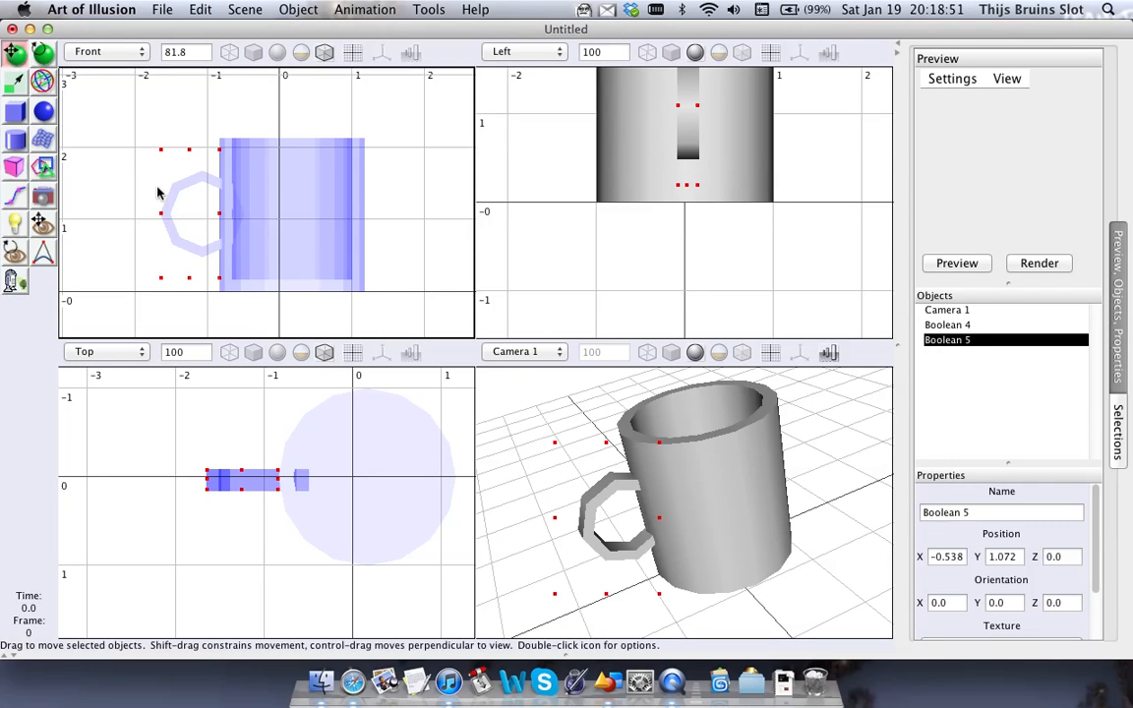
pyautogui.moveTo(156, 202); pyautogui.dragTo(143, 165)
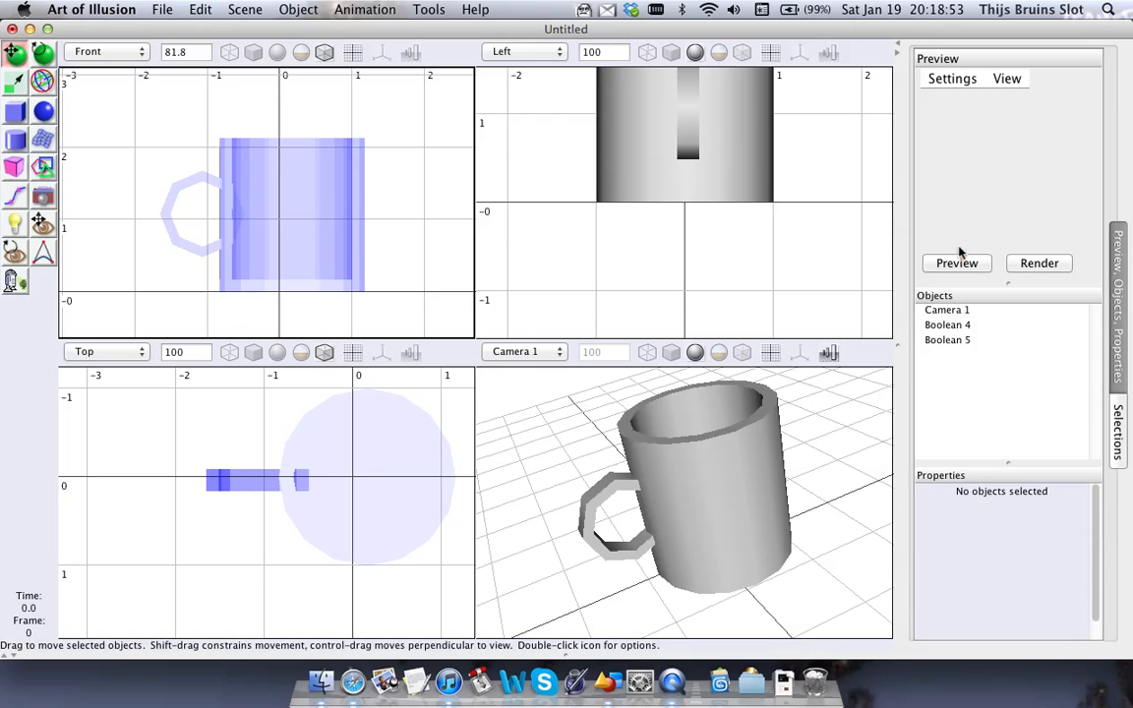
pyautogui.click(947, 341)
pyautogui.moveTo(179, 240); pyautogui.dragTo(116, 222)
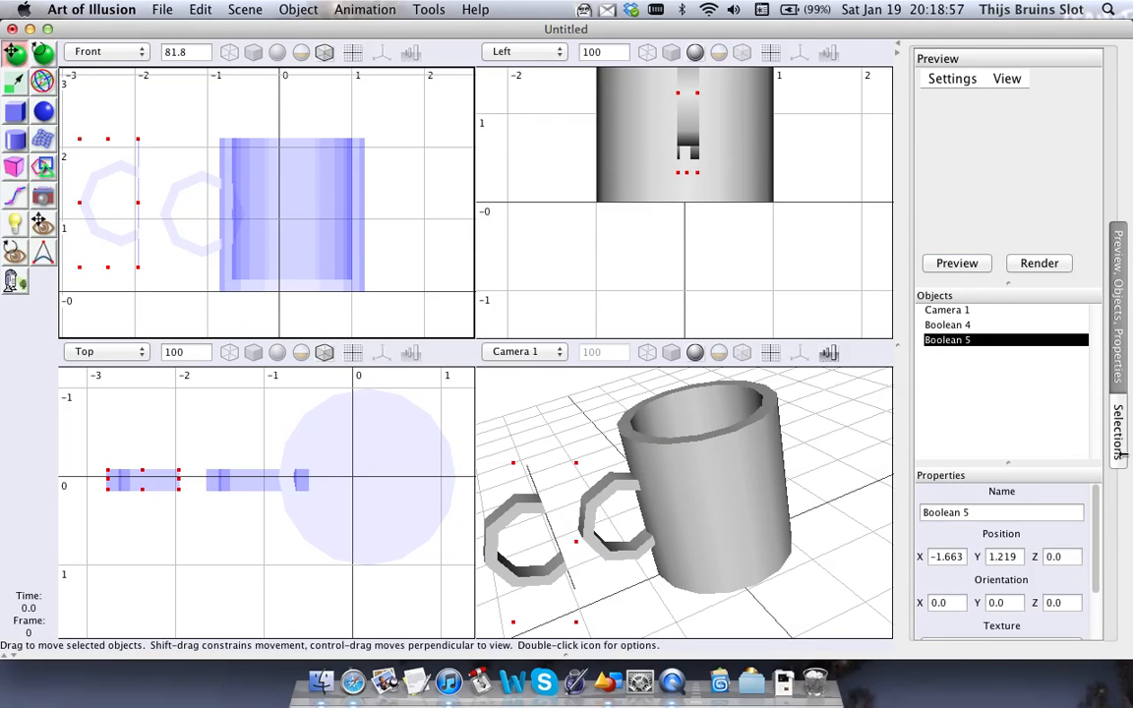
# Delete the separated handle piece
pyautogui.moveTo(774, 475); pyautogui.dragTo(729, 499, button='right')
pyautogui.press('BackSpace')
pyautogui.scroll(-5, 689, 476)
pyautogui.moveTo(689, 476); pyautogui.dragTo(693, 511, button='middle')
# Move the mug in the front view to about X -5.13, Y 1.04, clear of the origin
pyautogui.click(947, 324)
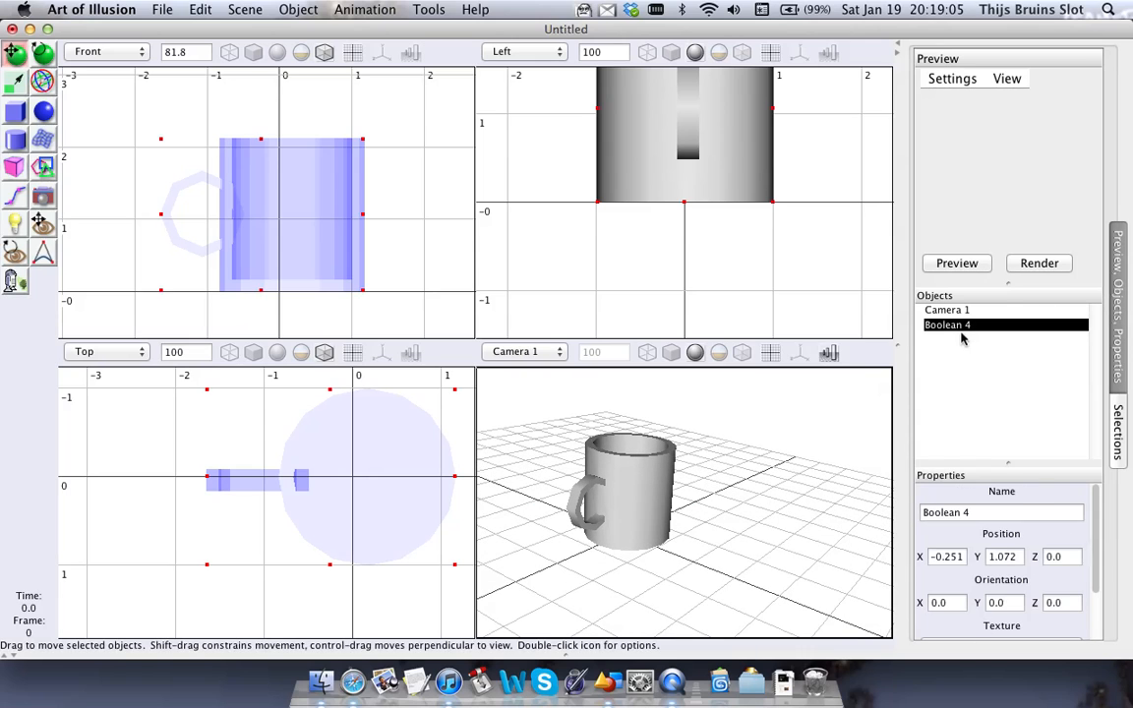
pyautogui.scroll(-5, 190, 172)
pyautogui.moveTo(267, 220); pyautogui.dragTo(141, 218)
pyautogui.scroll(-5, 592, 481)
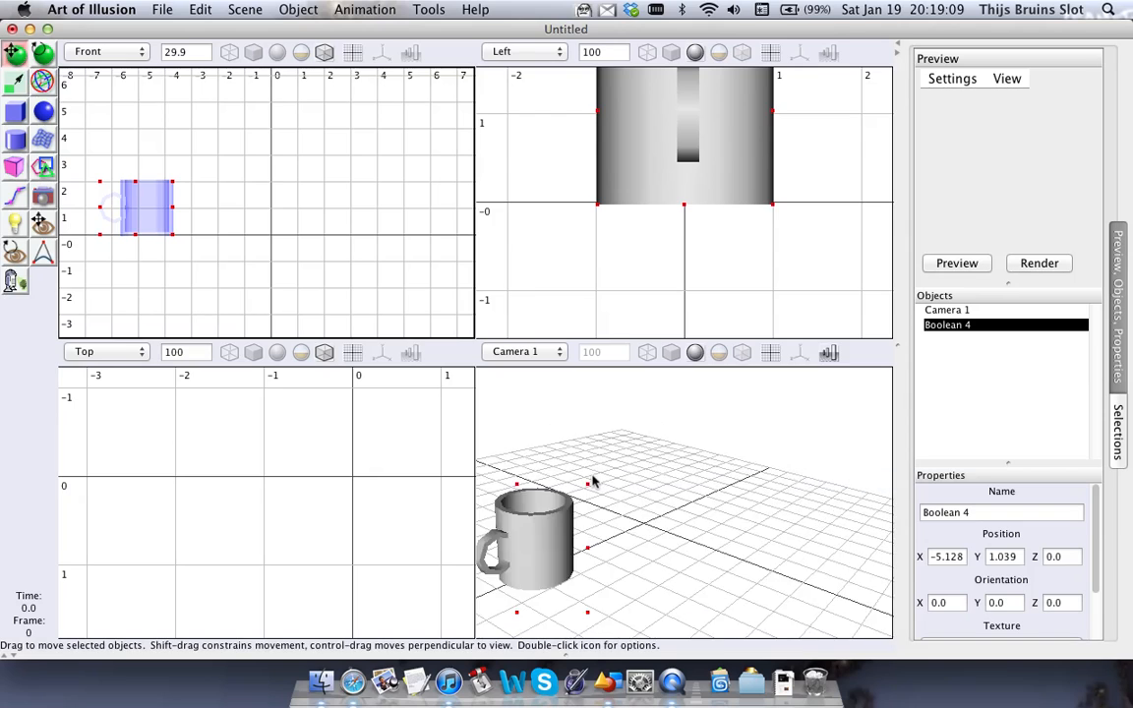
pyautogui.moveTo(594, 481); pyautogui.dragTo(654, 457, button='right')
pyautogui.moveTo(654, 458)
pyautogui.mouseDown(button='middle')
pyautogui.moveTo(627, 451)
pyautogui.moveTo(647, 425)
pyautogui.moveTo(677, 477)
pyautogui.moveTo(704, 494)
pyautogui.moveTo(700, 461)
pyautogui.moveTo(693, 472)
pyautogui.mouseUp(button='middle')
pyautogui.moveTo(693, 472); pyautogui.dragTo(695, 477, button='right')
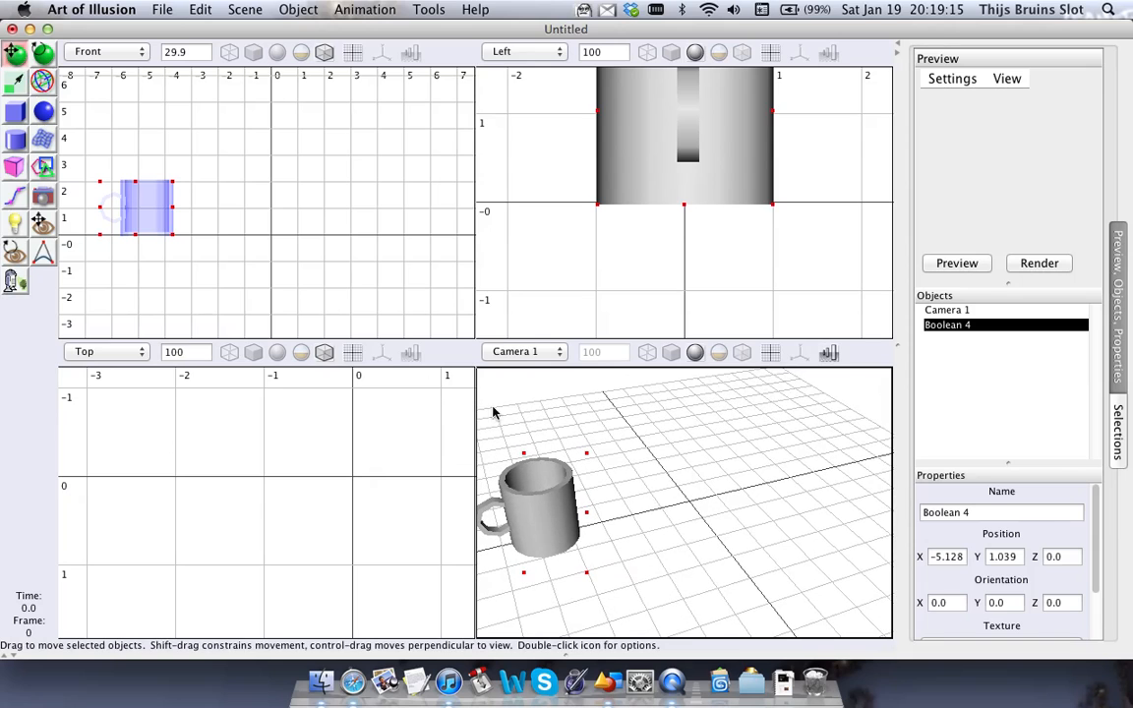
# Start a smooth curve in the front view, running from the vertical axis out to about X 0.8 for a foot, then back up a narrow stem
pyautogui.click(14, 197)
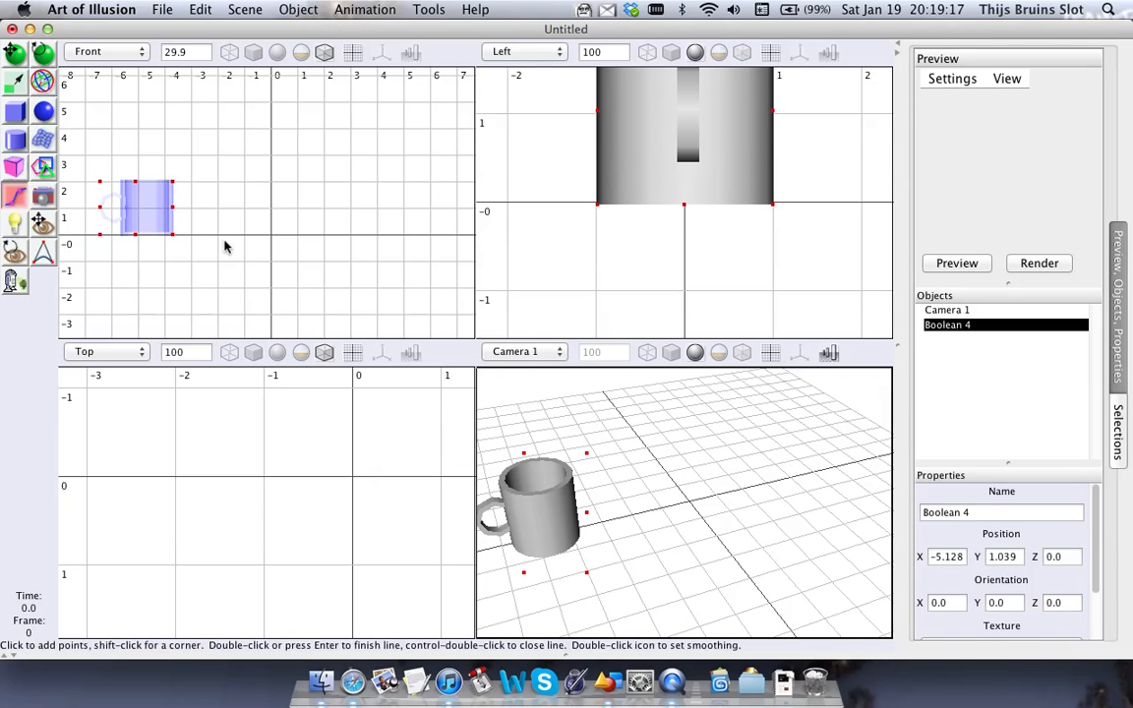
pyautogui.scroll(2, 304, 234)
pyautogui.scroll(1, 304, 235)
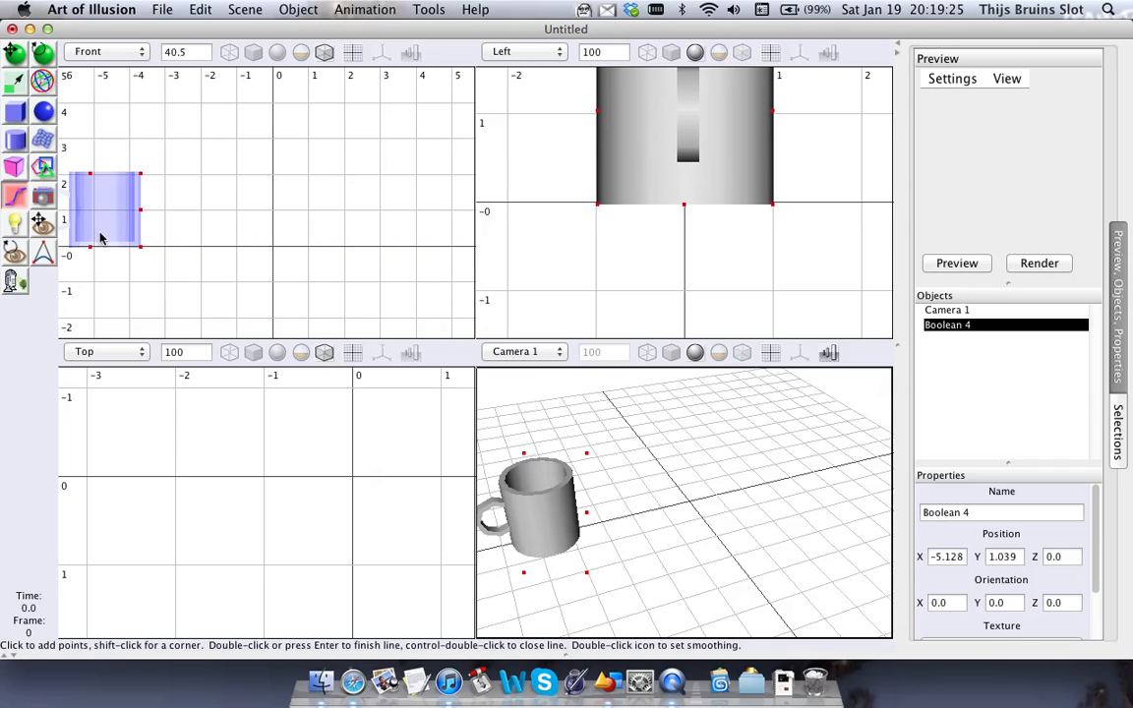
pyautogui.scroll(2, 320, 244)
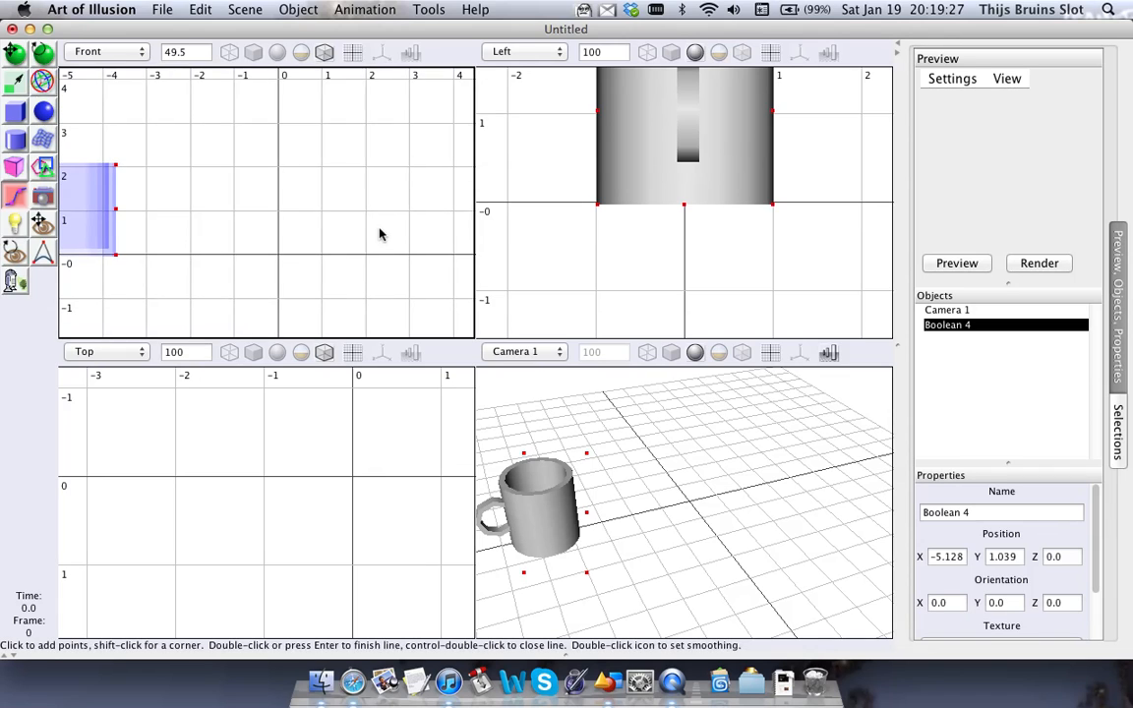
pyautogui.scroll(2, 381, 235)
pyautogui.scroll(1, 389, 261)
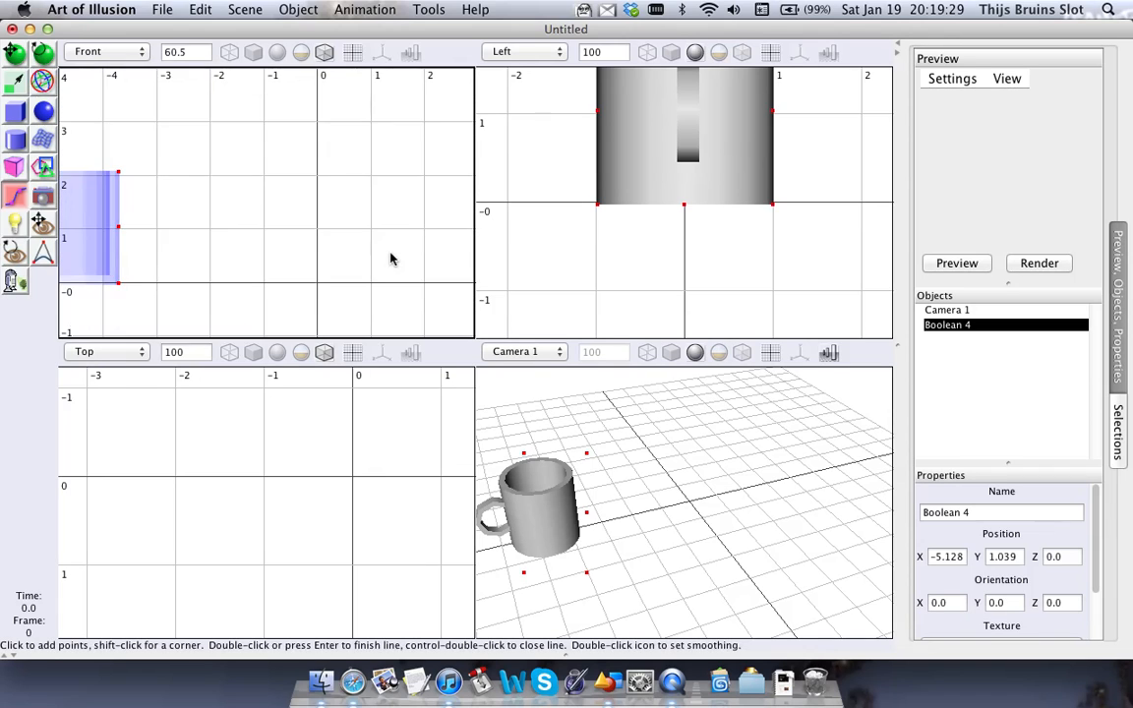
pyautogui.scroll(-1, 347, 246)
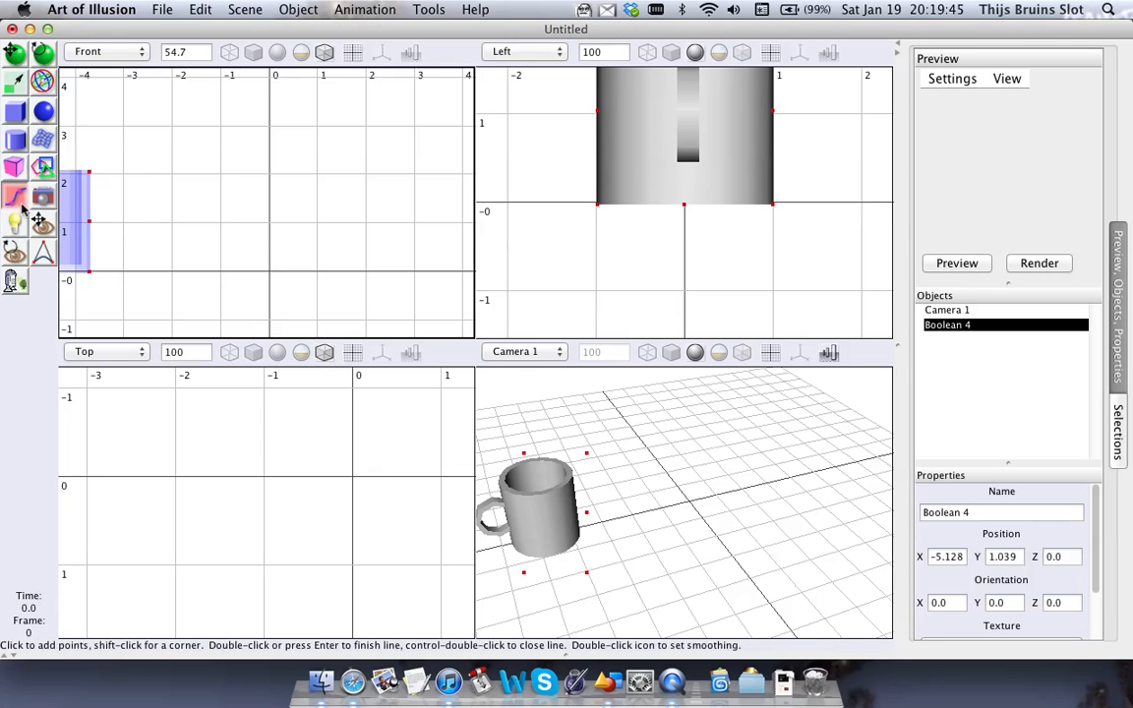
pyautogui.click(428, 9)
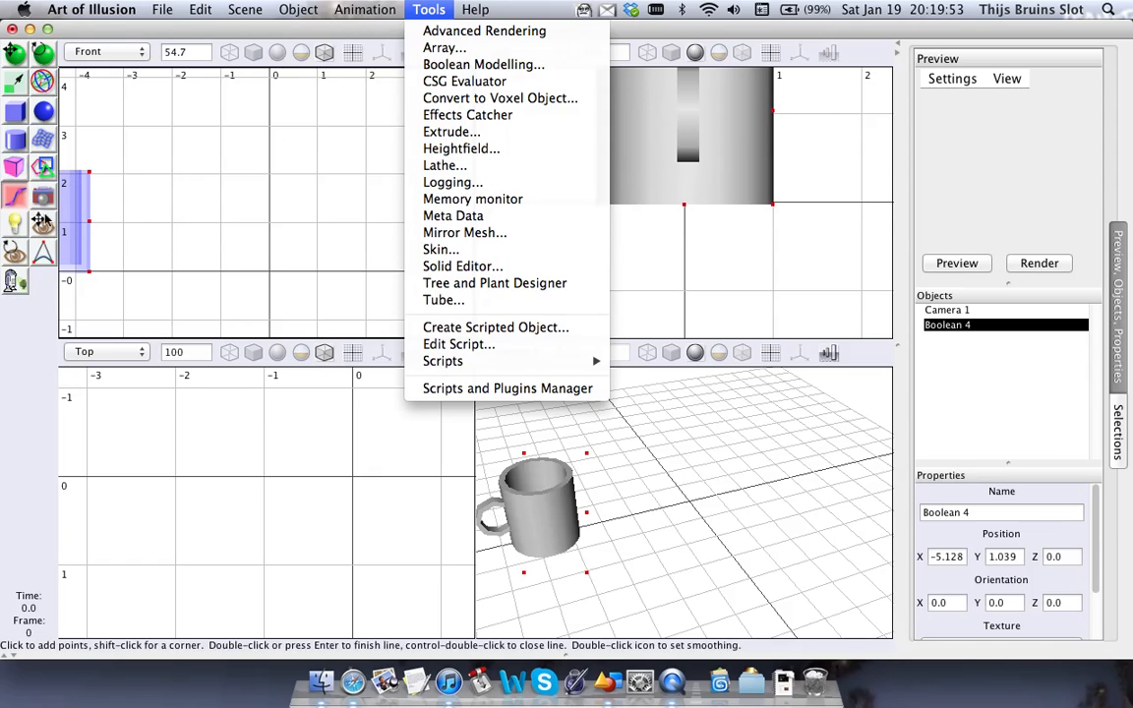
pyautogui.click(26, 195)
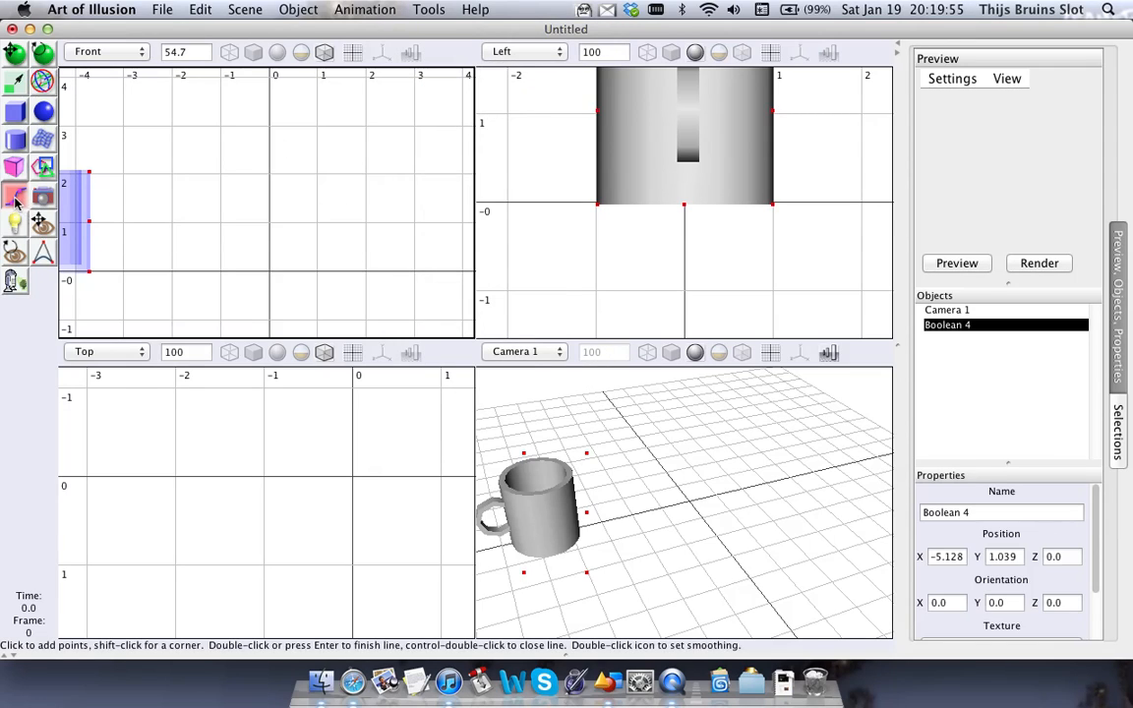
pyautogui.click(295, 268)
pyautogui.click(309, 273)
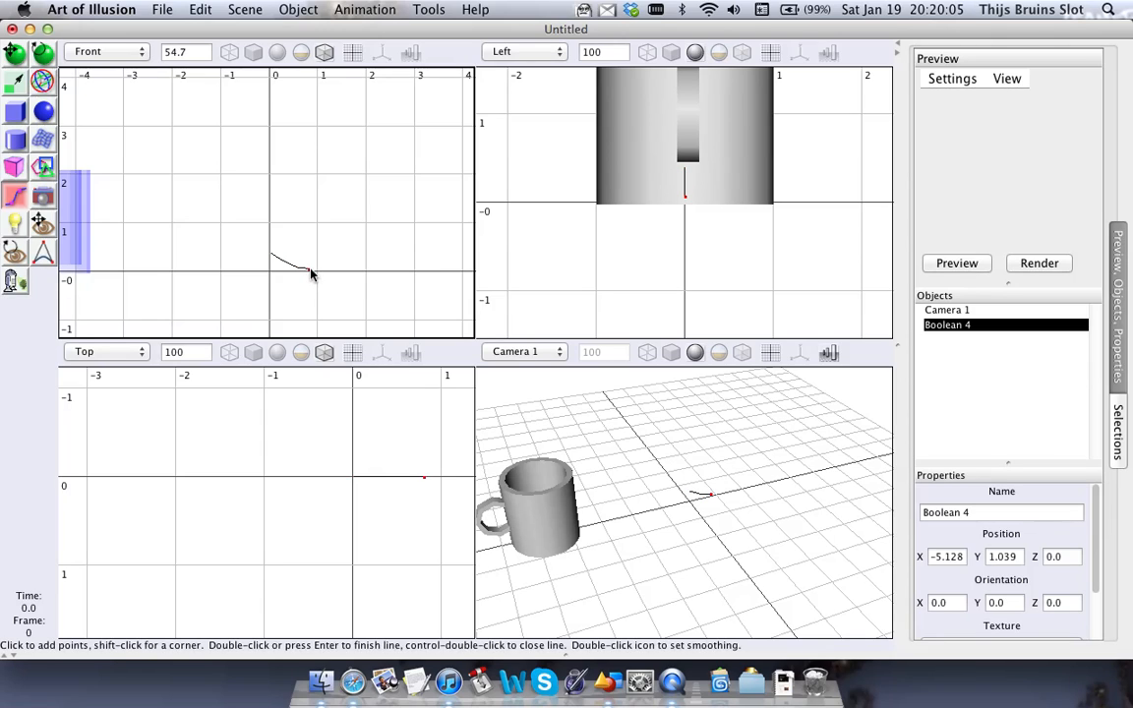
pyautogui.click(306, 263)
pyautogui.click(282, 250)
pyautogui.click(274, 212)
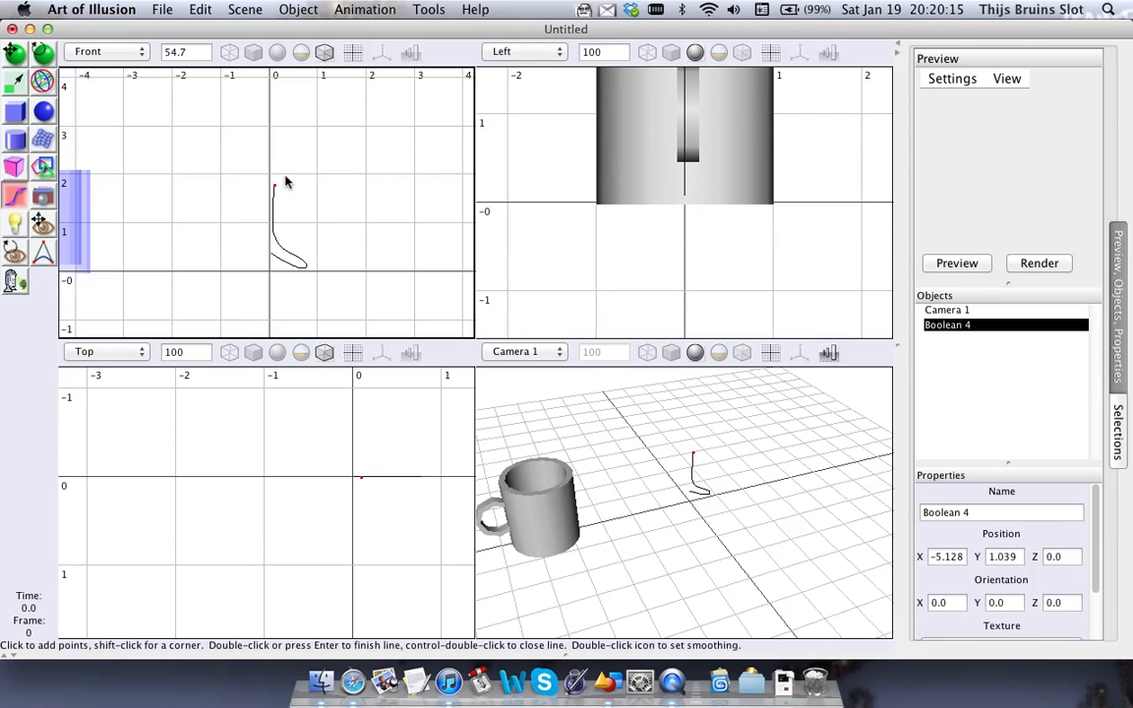
# Continue the curve out to a rim at about X 1.5, Y 3.5, return it along the inner wall to the axis near Y 2, and finish it
pyautogui.click(290, 172)
pyautogui.click(312, 158)
pyautogui.click(336, 146)
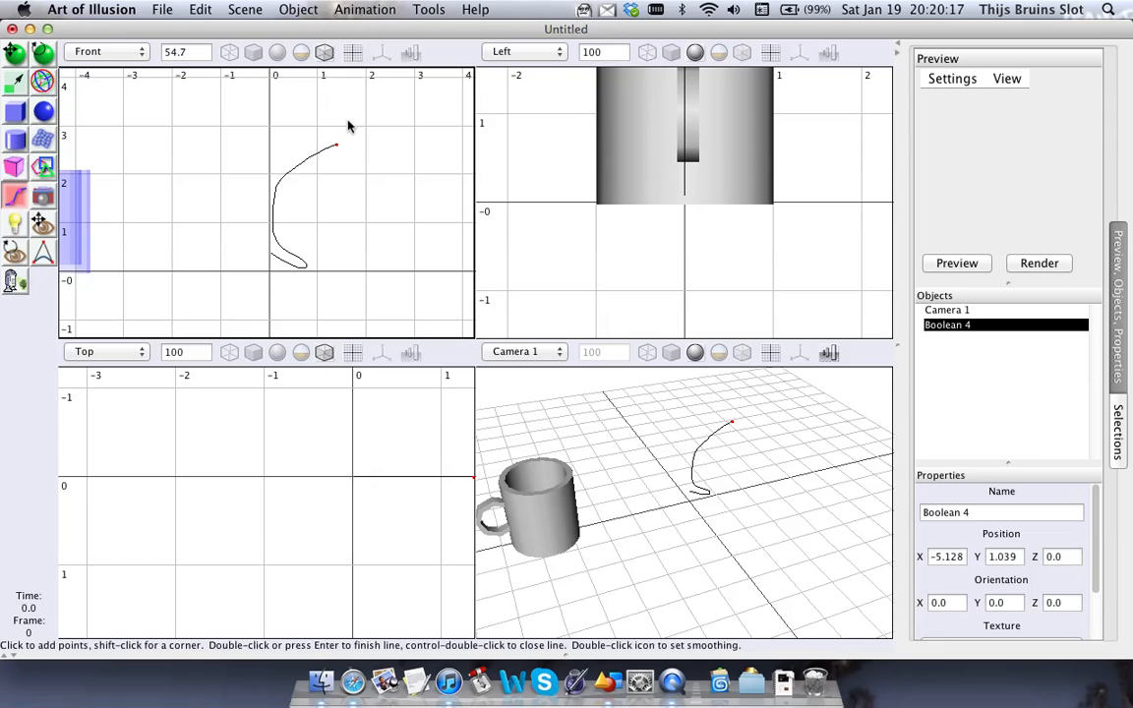
pyautogui.click(349, 119)
pyautogui.click(347, 99)
pyautogui.click(317, 141)
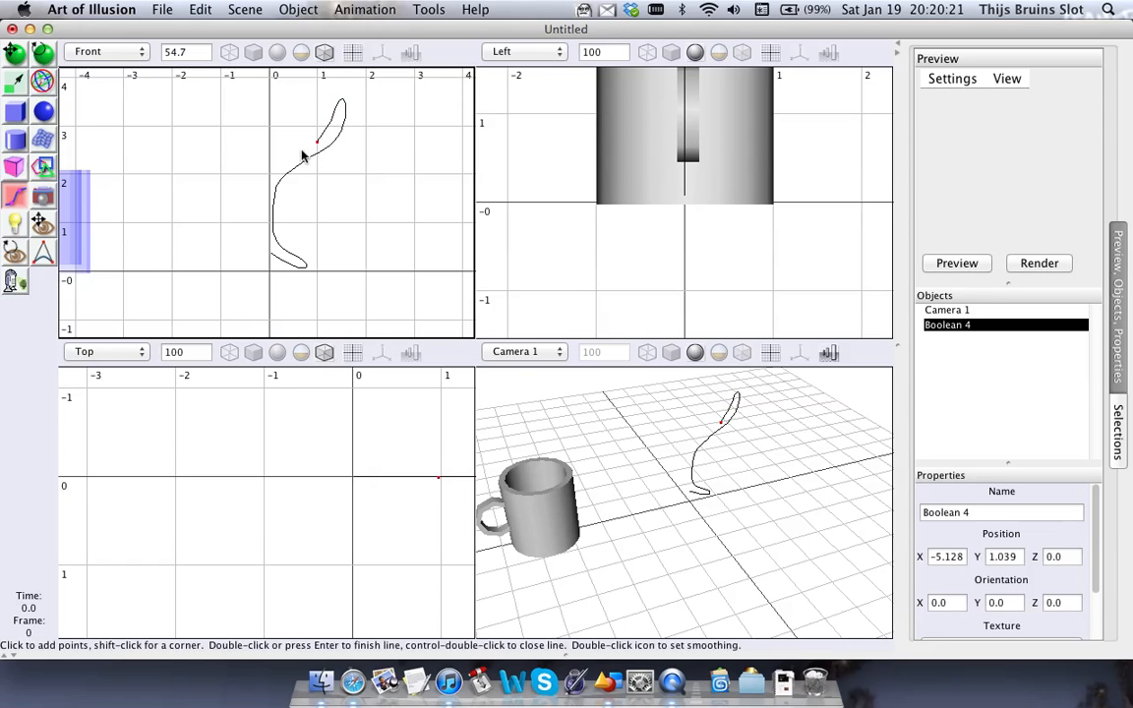
pyautogui.click(276, 167)
pyautogui.click(15, 53)
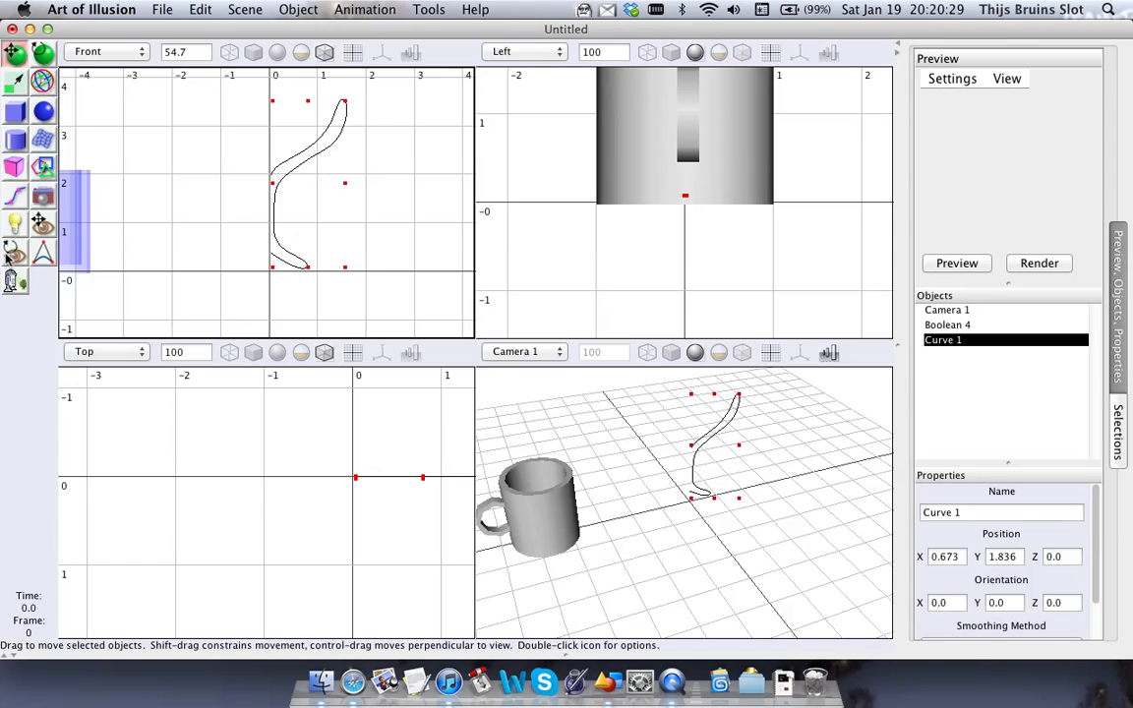
# Edit the new curve's points, extending the foot's tip outward, pulling the rim inward and evening out the wall thickness
pyautogui.rightClick(954, 343)
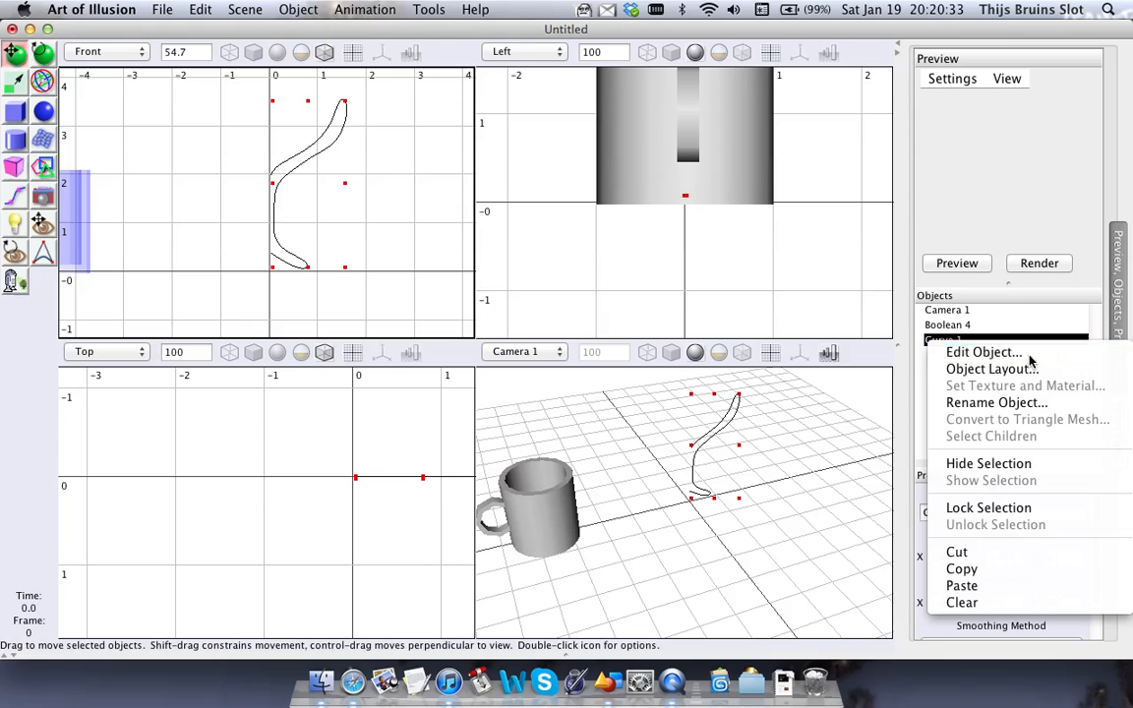
pyautogui.click(1014, 352)
pyautogui.scroll(-3, 556, 288)
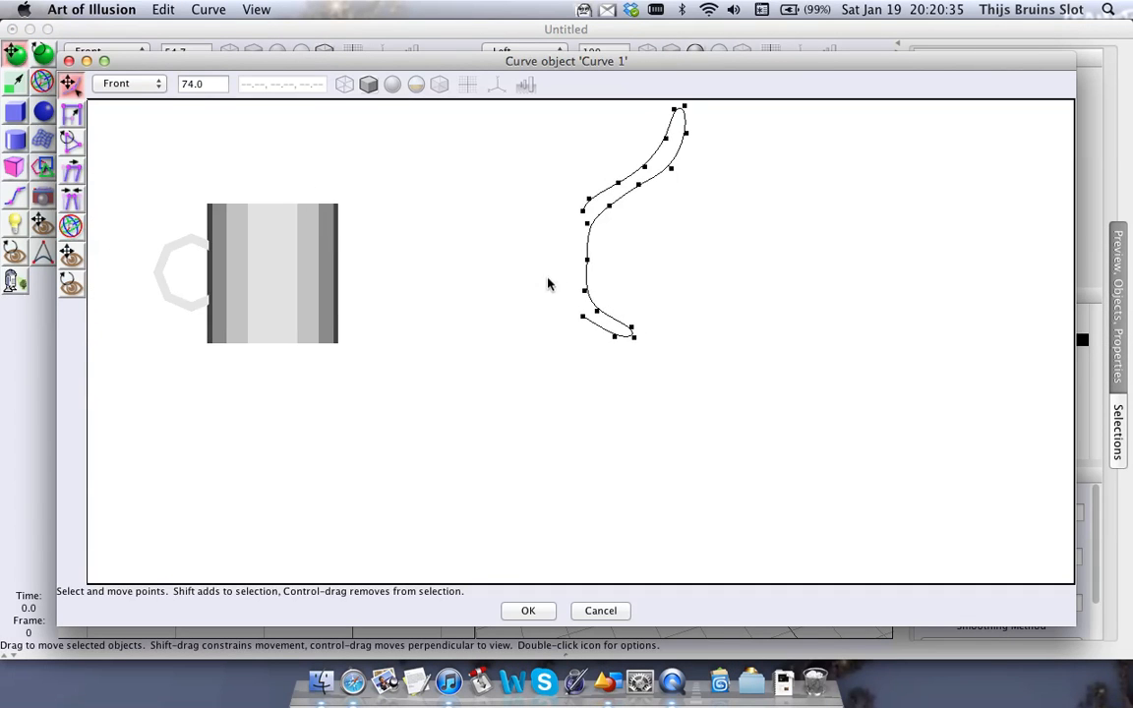
pyautogui.moveTo(549, 279); pyautogui.dragTo(516, 346, button='right')
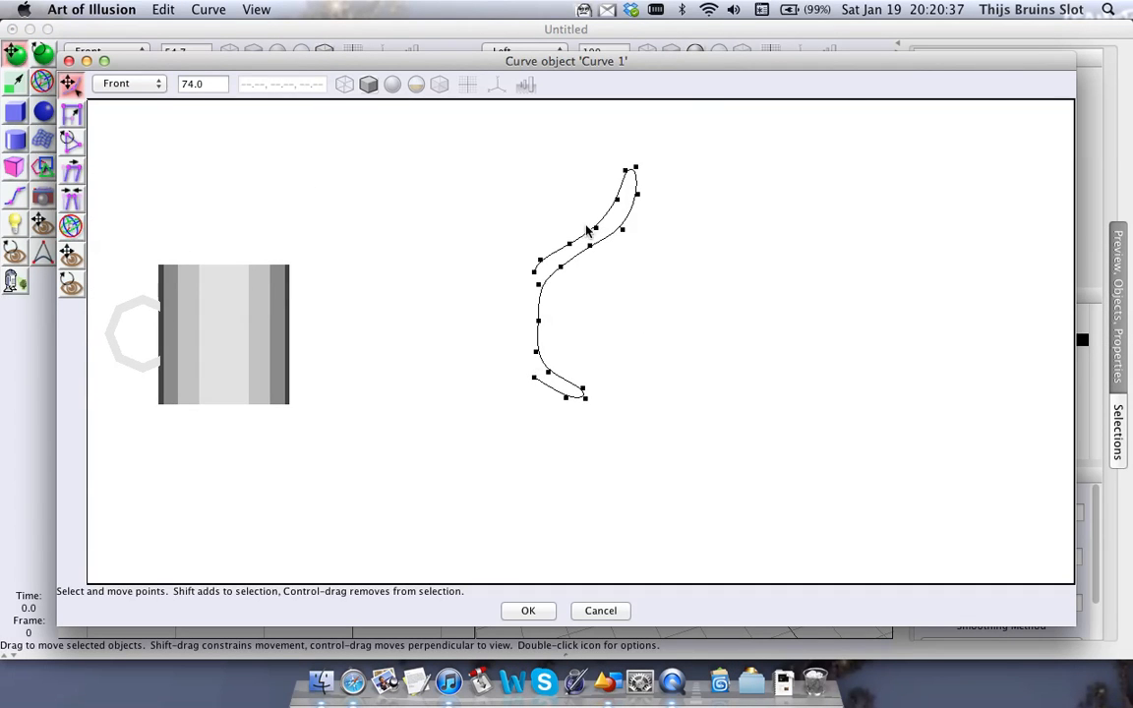
pyautogui.moveTo(582, 394); pyautogui.dragTo(548, 373)
pyautogui.moveTo(669, 140); pyautogui.dragTo(611, 242)
pyautogui.moveTo(639, 200); pyautogui.dragTo(615, 175)
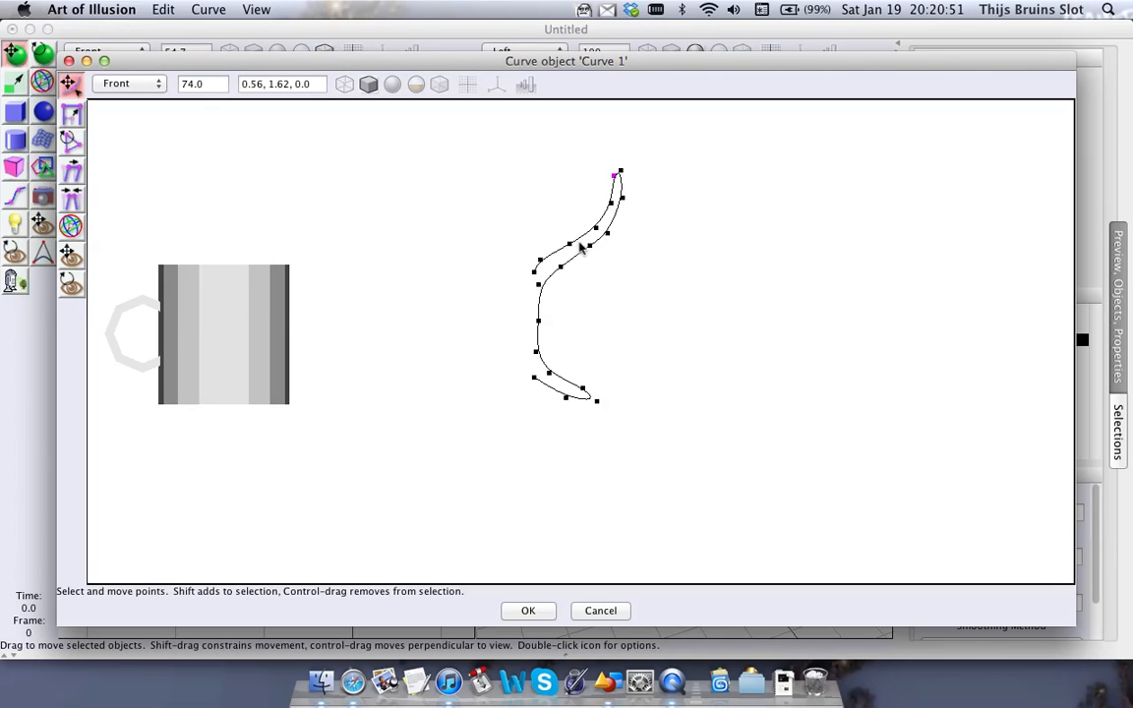
pyautogui.moveTo(573, 251); pyautogui.dragTo(539, 284)
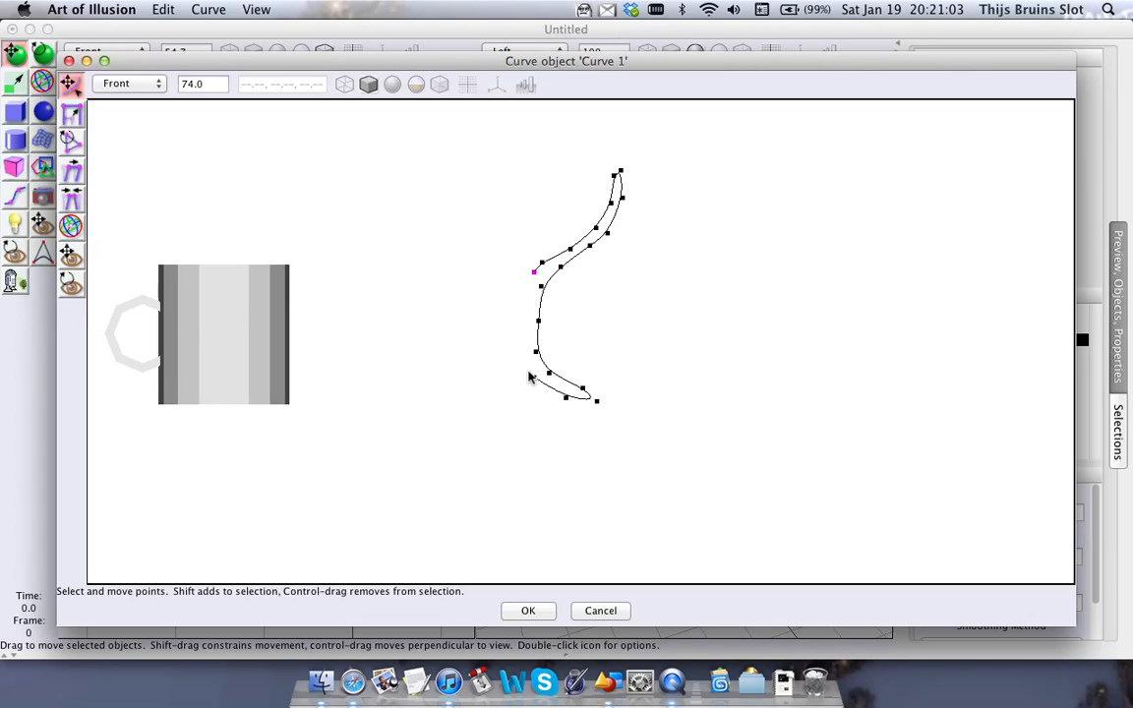
# Select the curve's two end points, nudge them slightly outward from the profile, and activate the combined move, scale and rotate tool
pyautogui.keyDown('shift'); pyautogui.moveTo(528, 371); pyautogui.dragTo(547, 387); pyautogui.keyUp('shift')
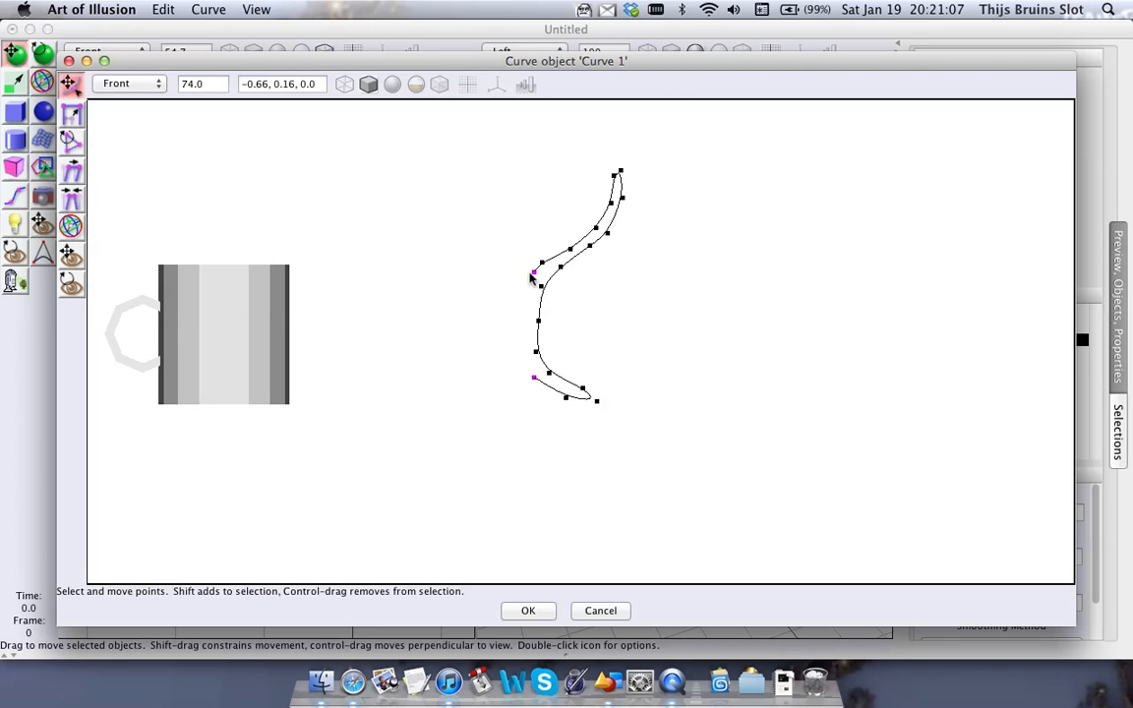
pyautogui.moveTo(534, 277); pyautogui.dragTo(530, 279)
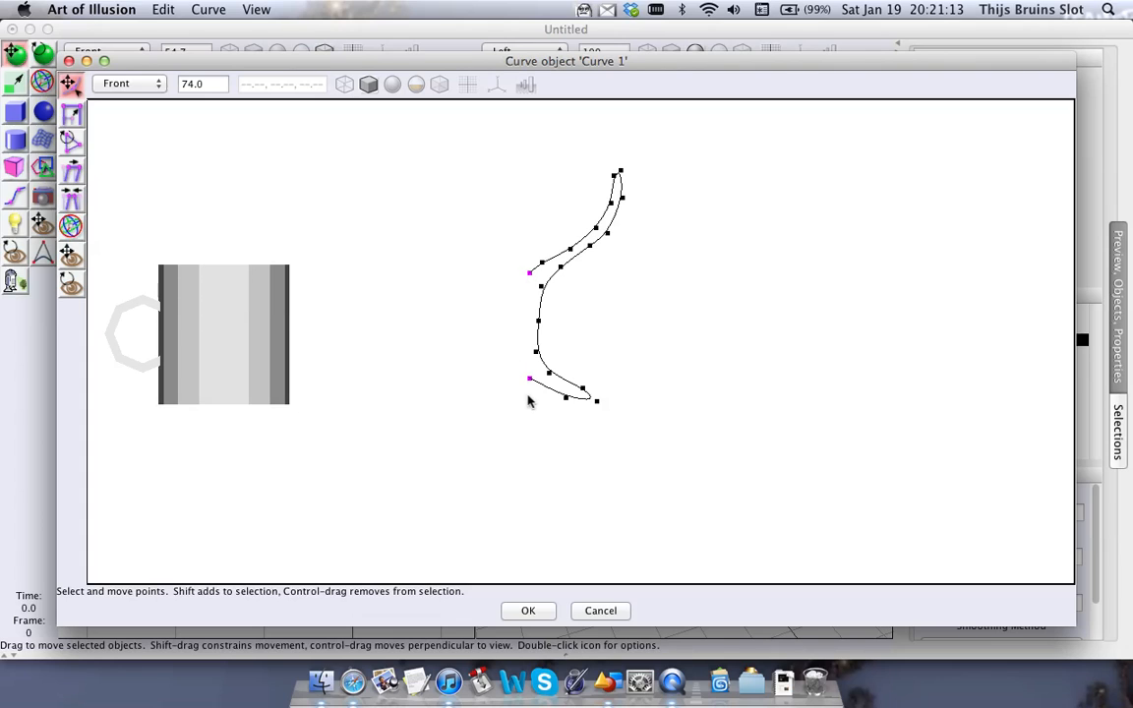
pyautogui.click(70, 226)
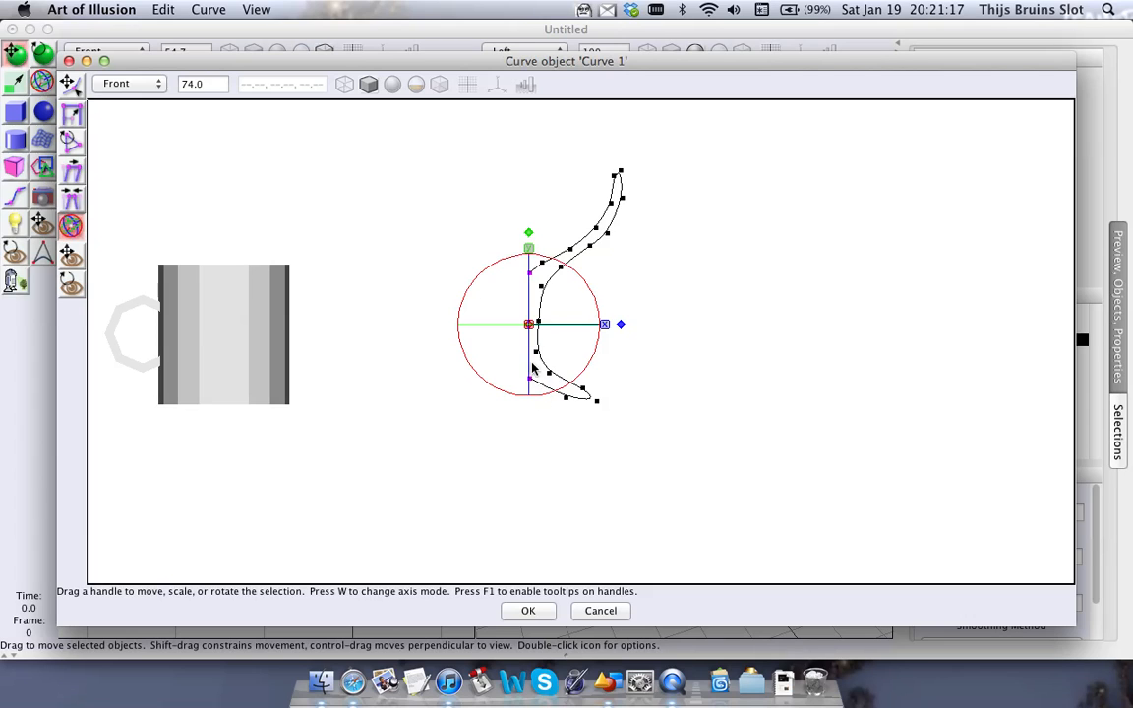
pyautogui.scroll(4, 549, 295)
pyautogui.scroll(-3, 551, 300)
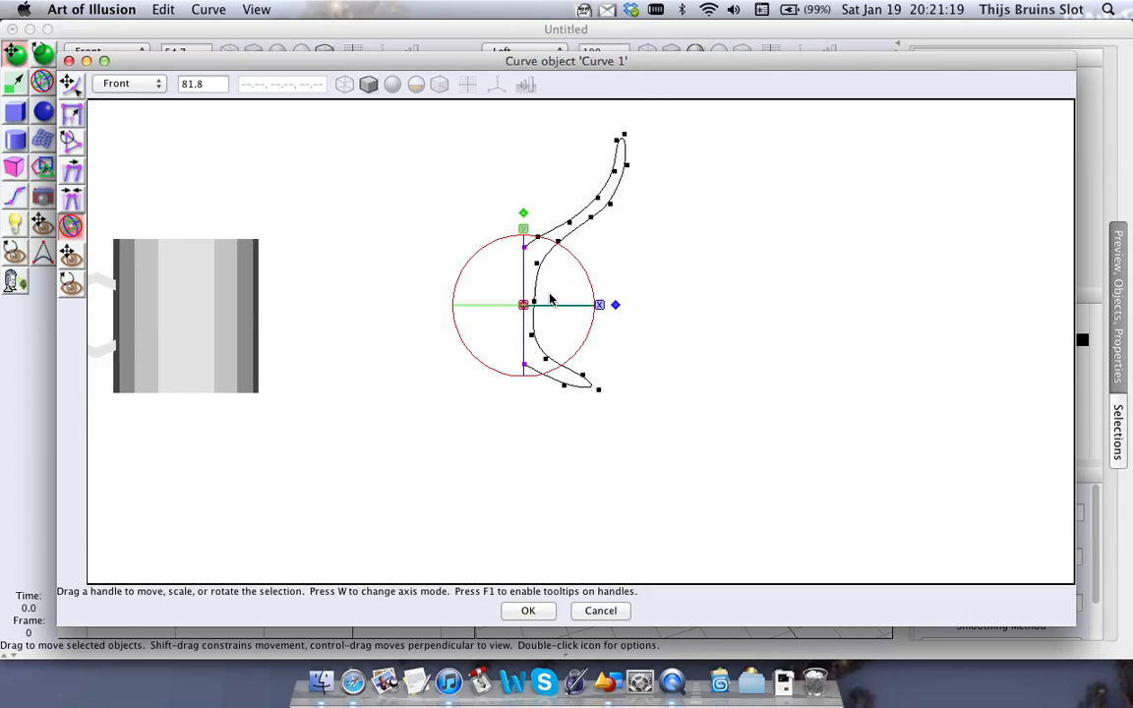
pyautogui.scroll(-1, 551, 300)
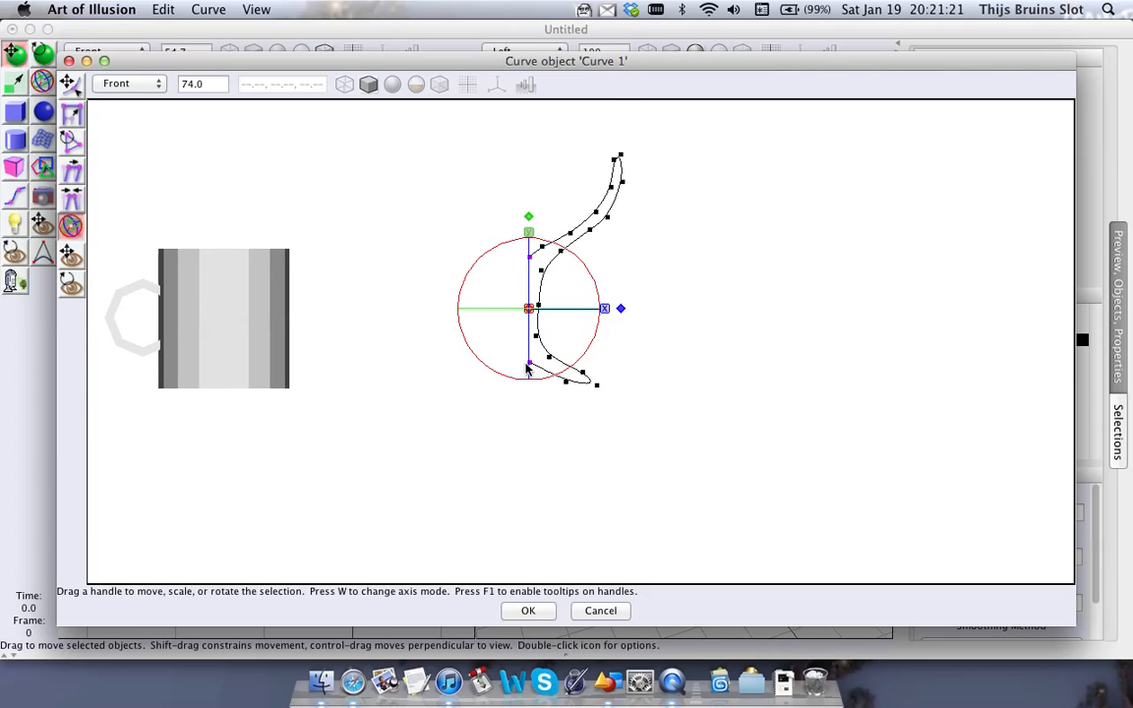
pyautogui.scroll(3, 528, 369)
pyautogui.scroll(-1, 622, 342)
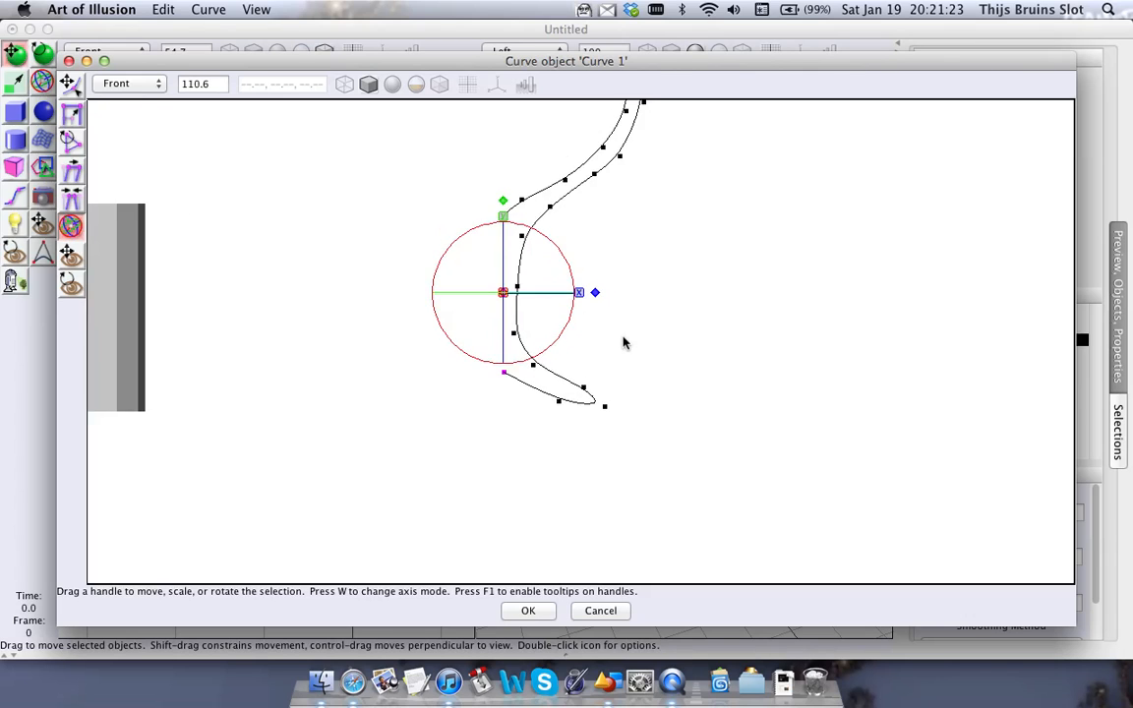
pyautogui.scroll(-3, 624, 339)
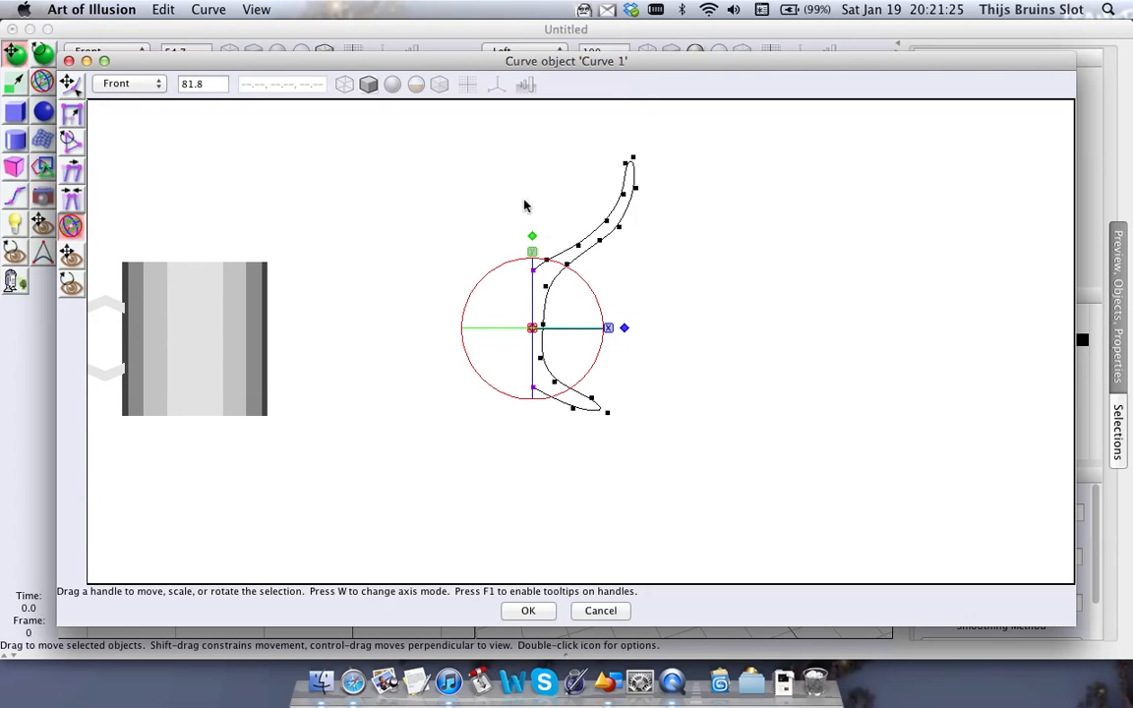
# Align the two selected end points vertically using Transform Points with an X scale of 0
pyautogui.click(208, 10)
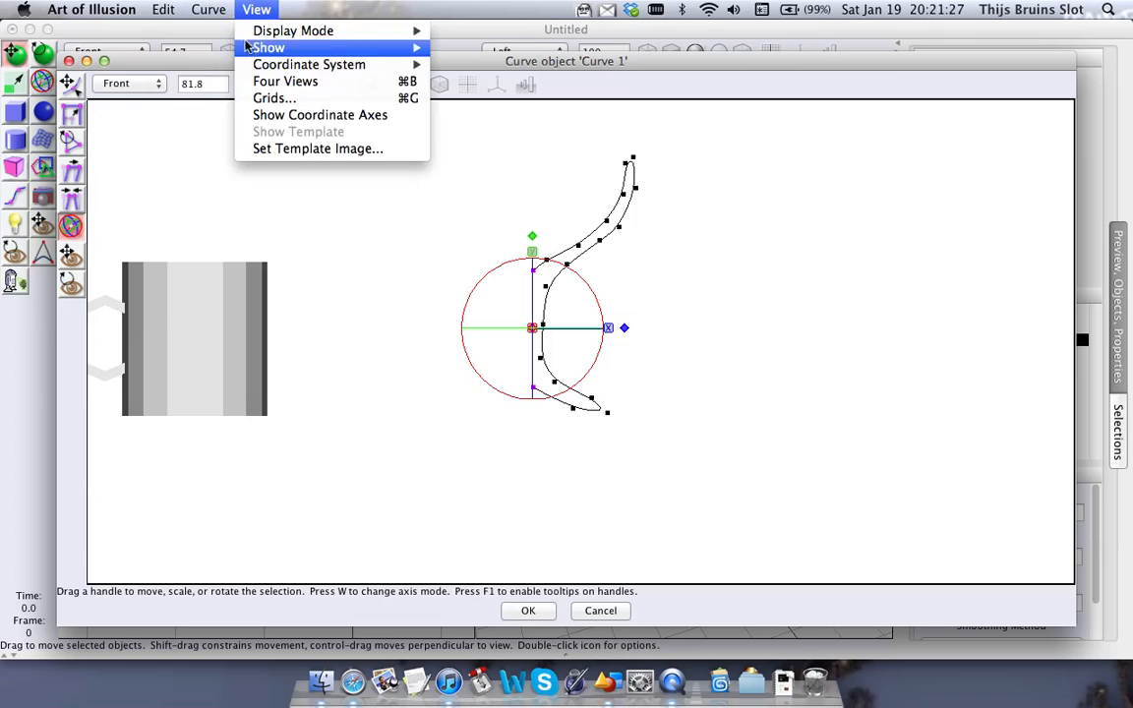
pyautogui.moveTo(209, 10)
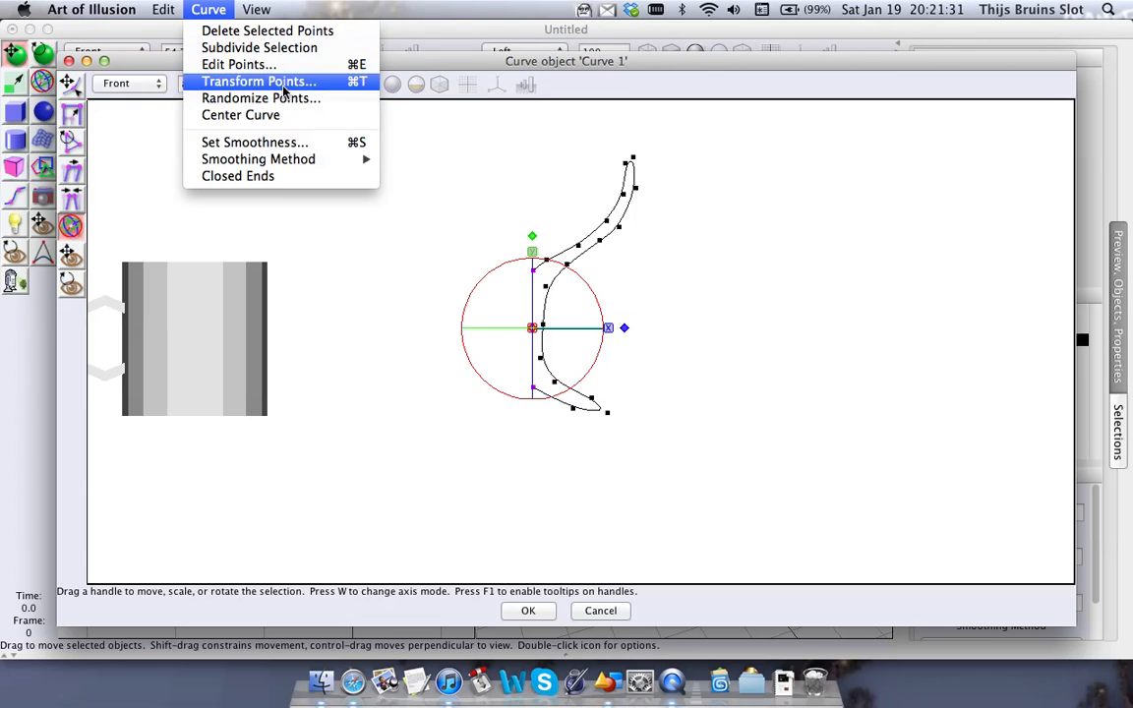
pyautogui.click(238, 63)
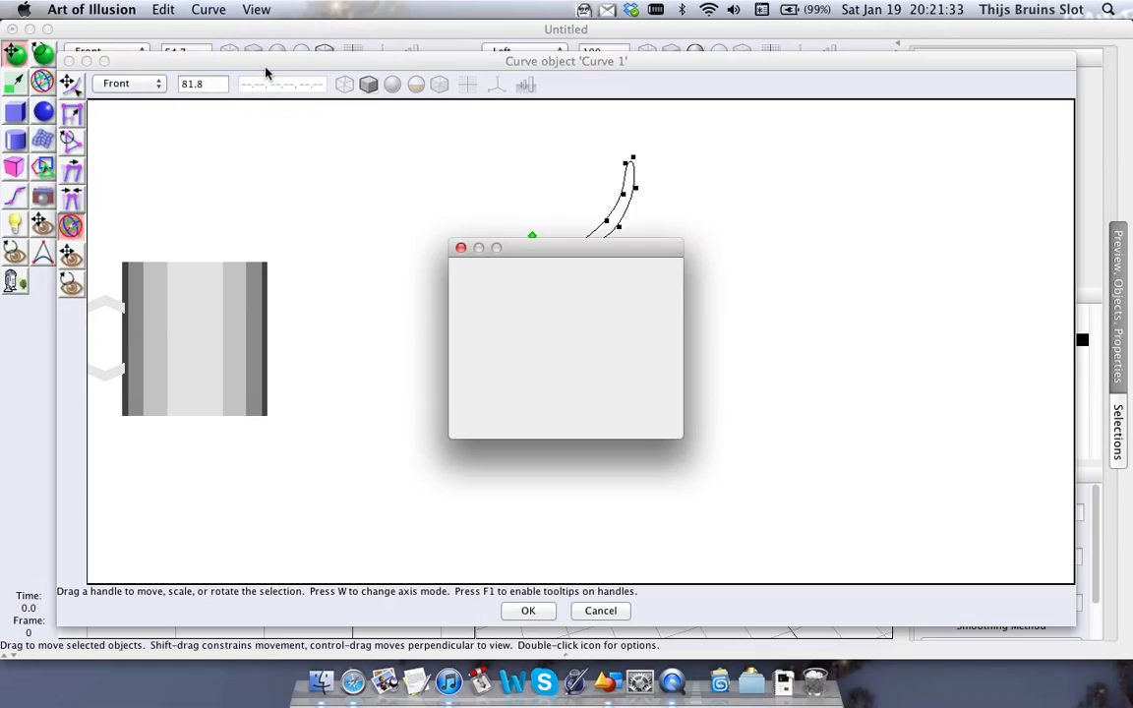
pyautogui.click(208, 9)
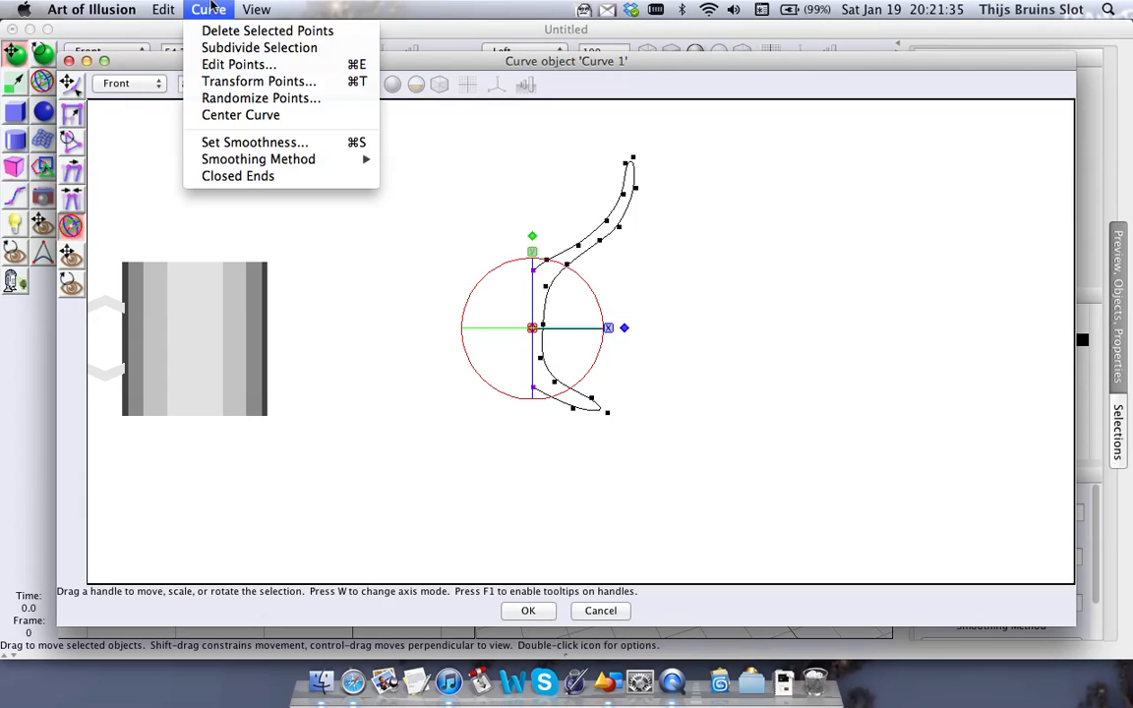
pyautogui.click(249, 82)
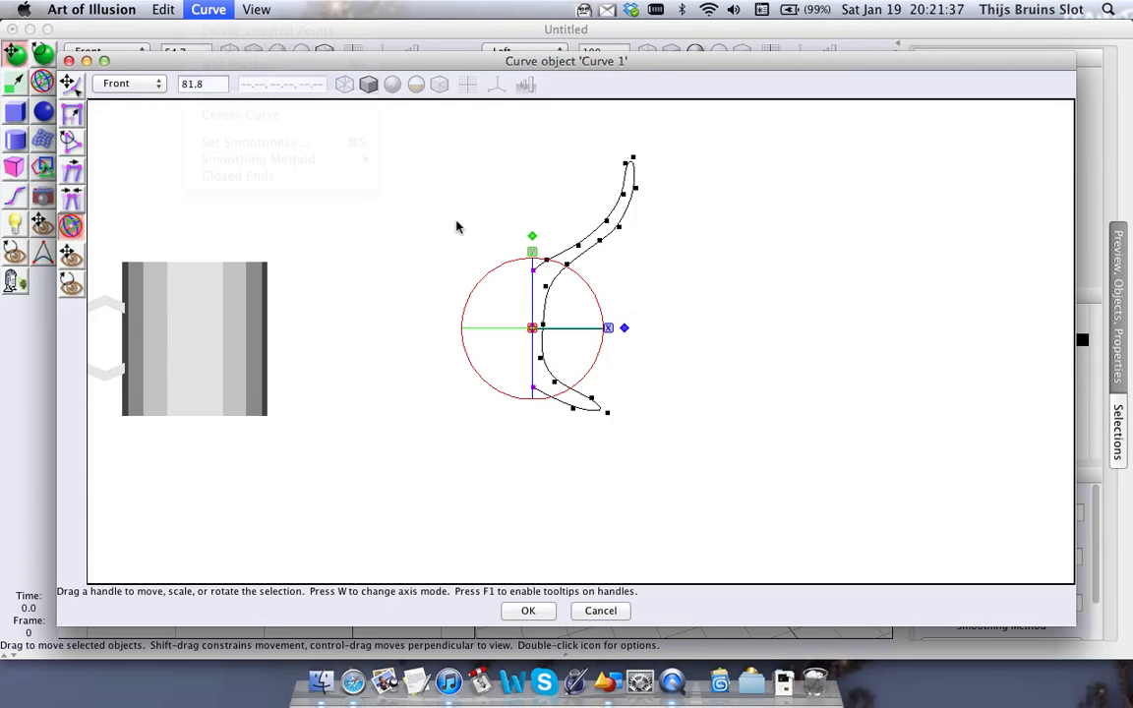
pyautogui.moveTo(562, 238); pyautogui.dragTo(325, 105)
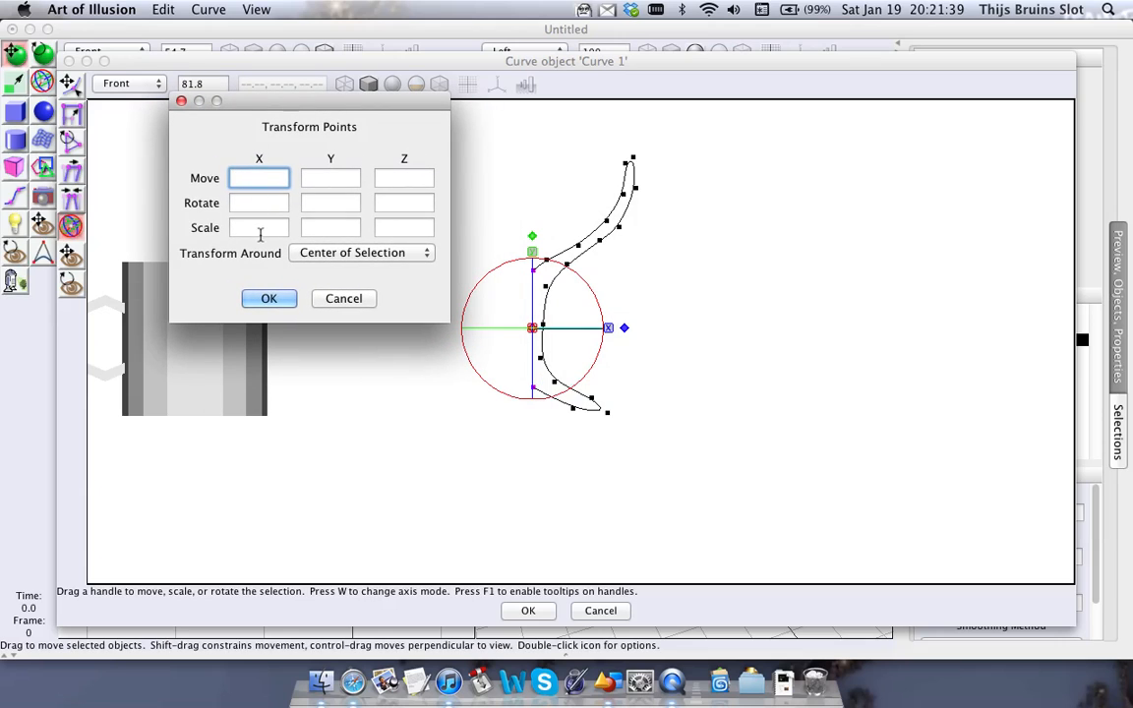
pyautogui.click(260, 228)
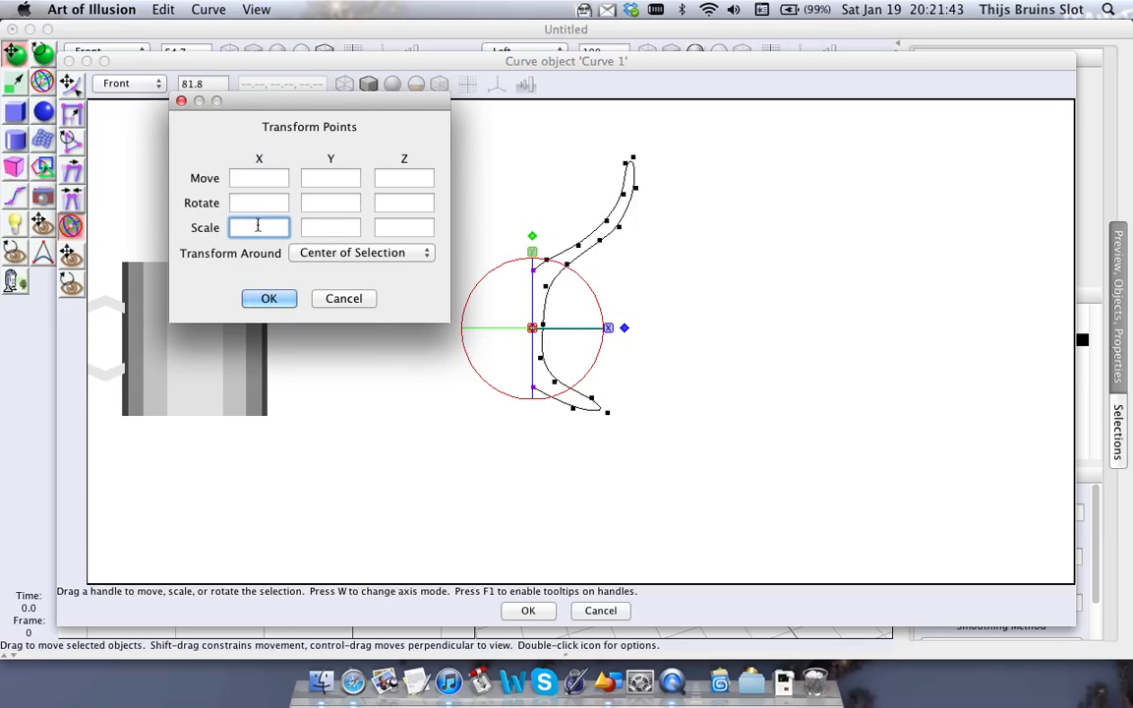
pyautogui.write('0')
pyautogui.press('Return')
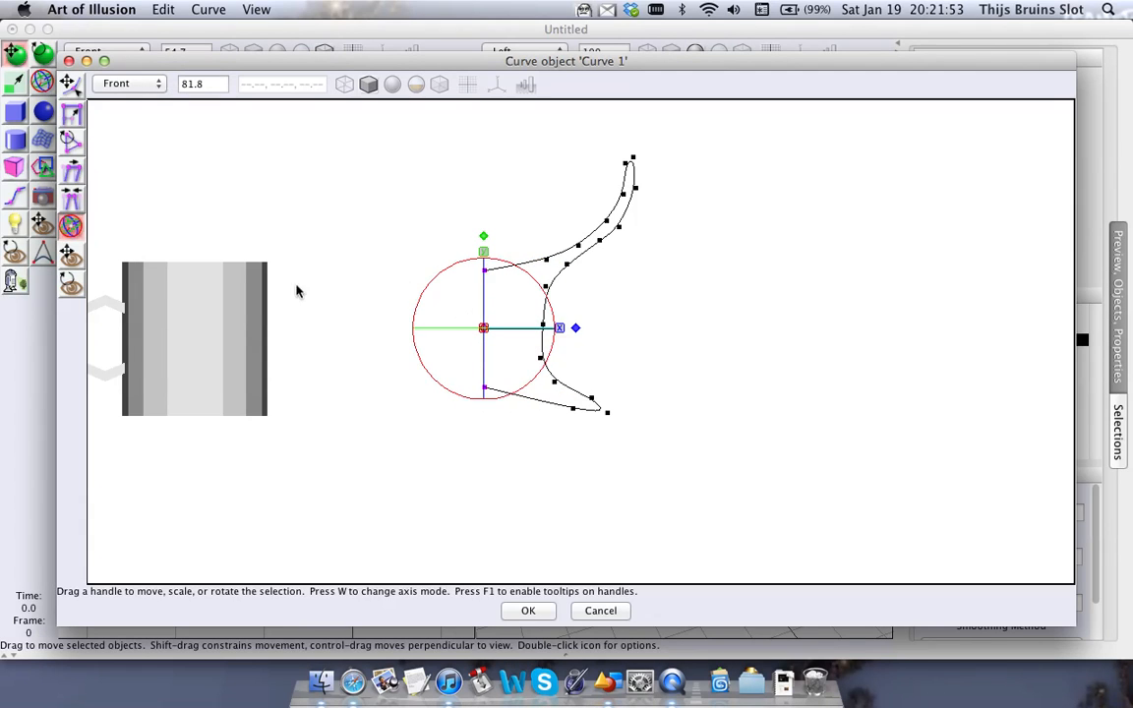
# Move the aligned end points back in X beside the stem, shift them slightly upward, and deselect them
pyautogui.moveTo(573, 333); pyautogui.dragTo(612, 347)
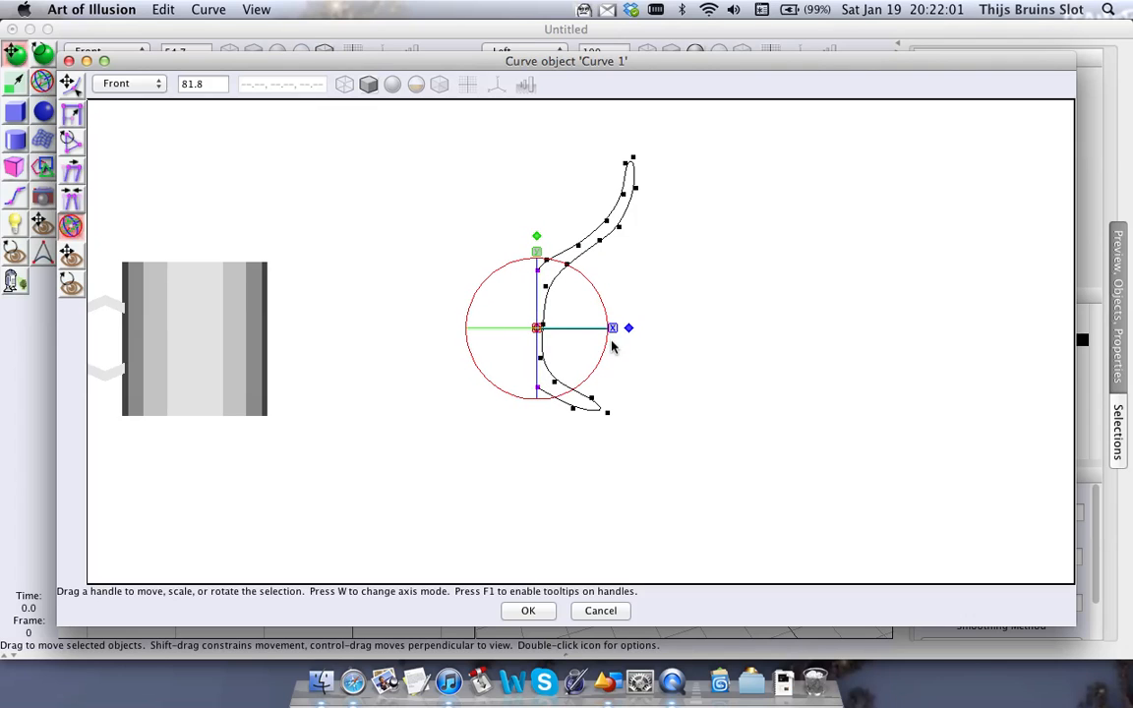
pyautogui.moveTo(541, 241); pyautogui.dragTo(538, 243)
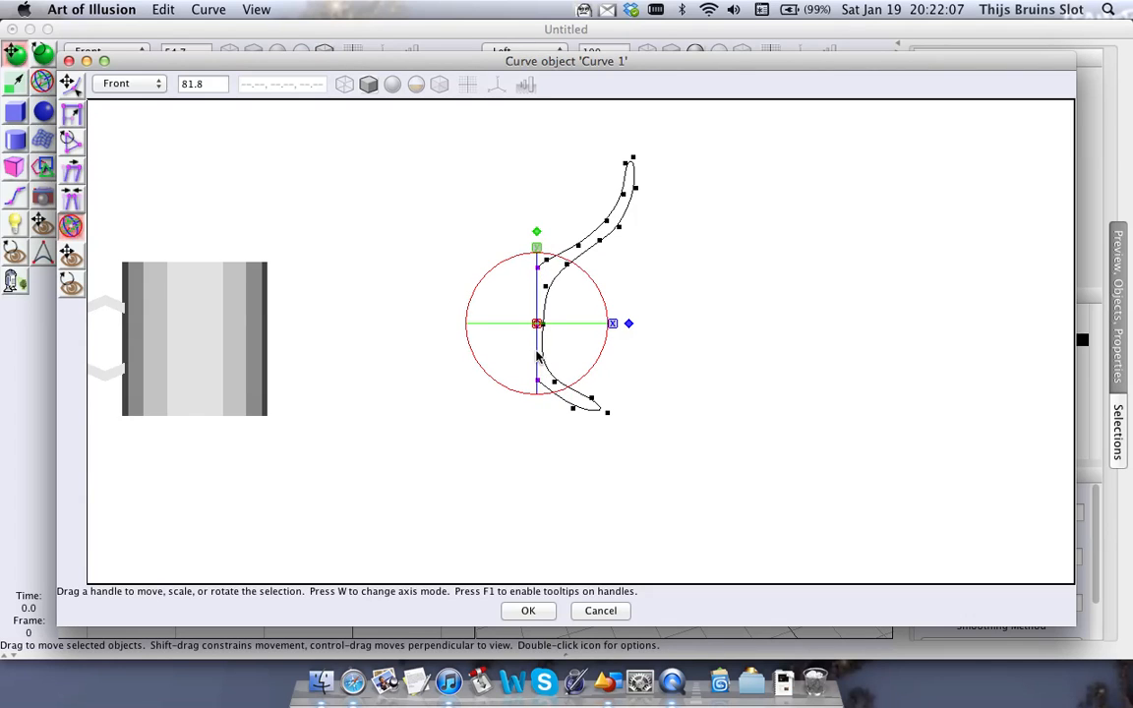
pyautogui.click(544, 217)
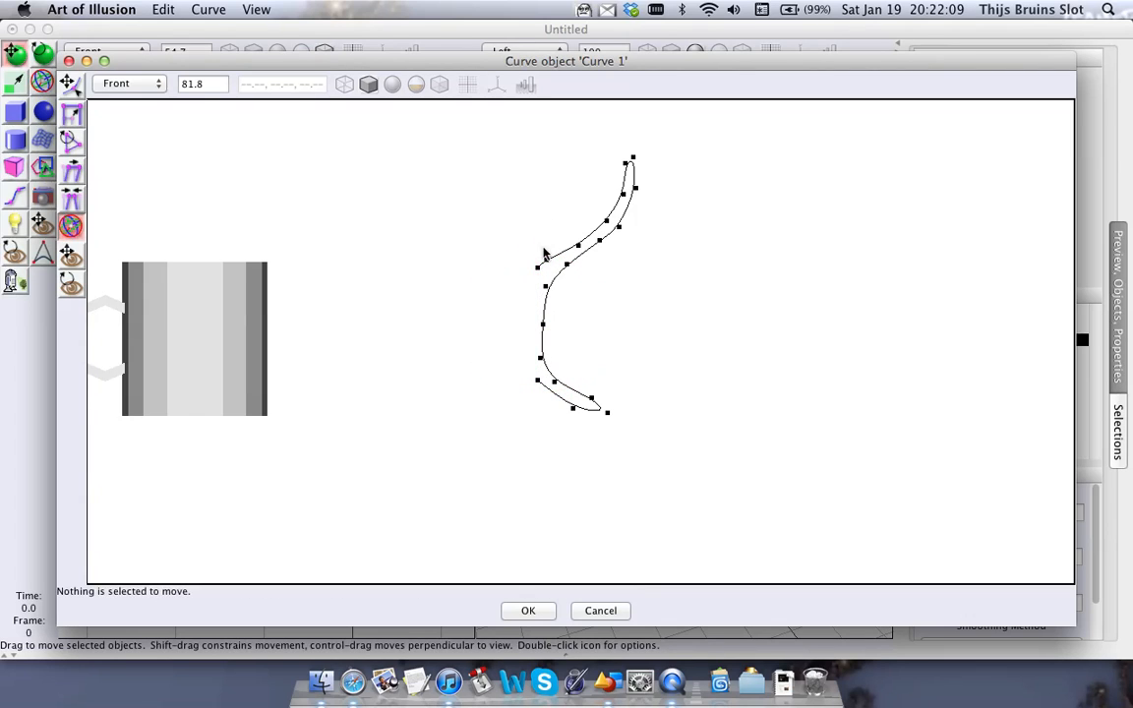
# Move the point beside the curve's upper end slightly downward and accept the curve edits
pyautogui.moveTo(544, 250); pyautogui.dragTo(553, 268)
pyautogui.moveTo(546, 188); pyautogui.dragTo(546, 190)
pyautogui.click(660, 360)
pyautogui.click(543, 611)
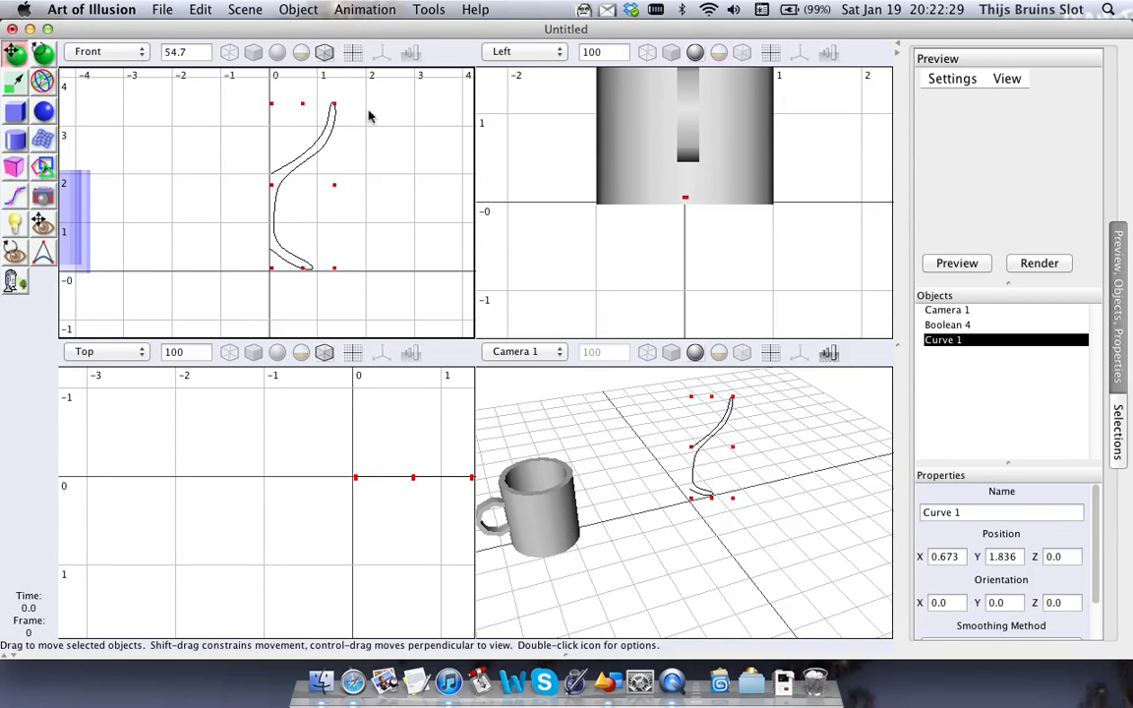
# Preview the curve lathed 360 degrees about the line through its endpoints from several angles, closing without creating the object
pyautogui.click(430, 8)
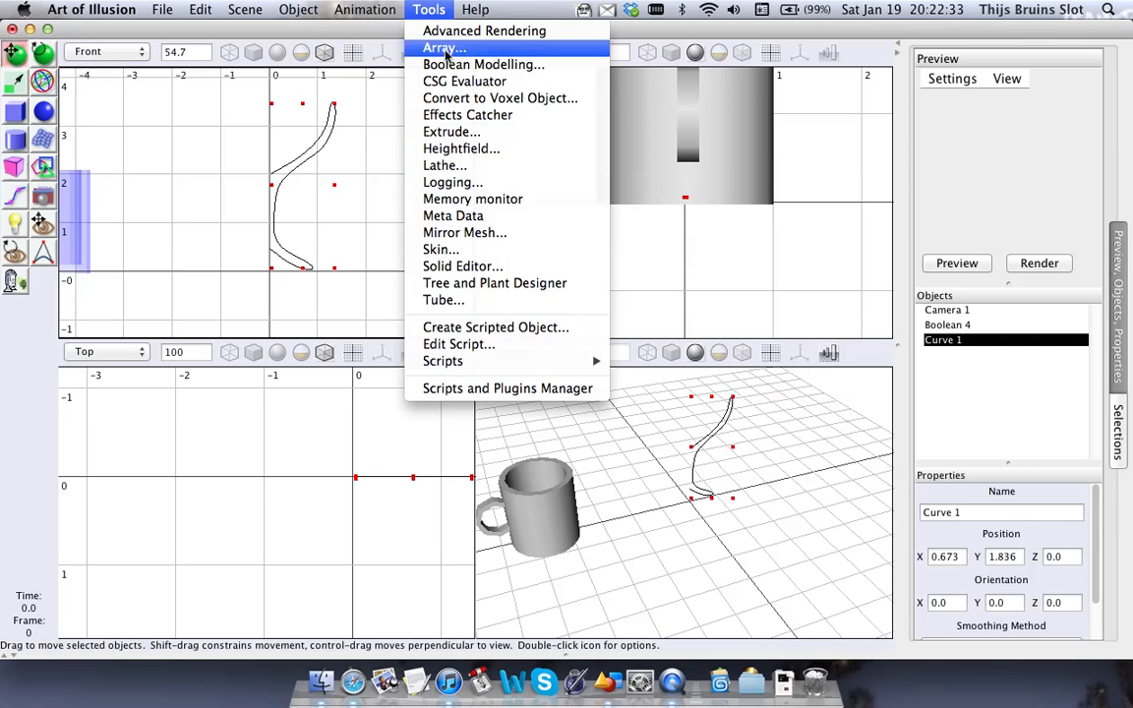
pyautogui.click(482, 173)
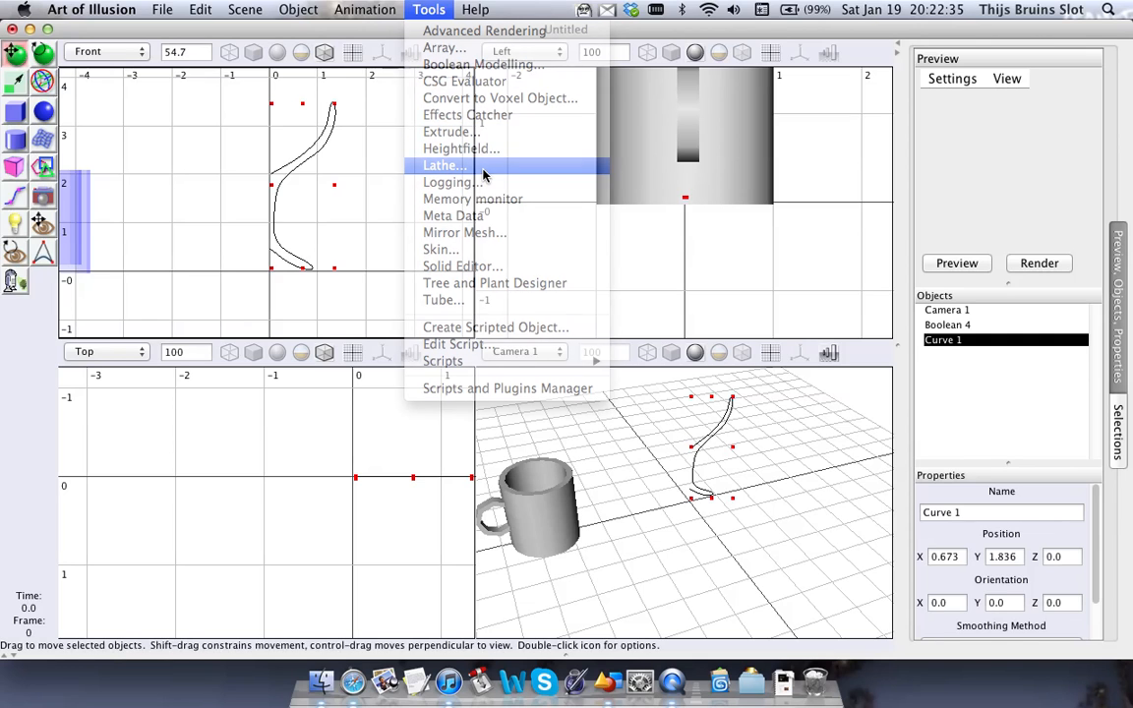
pyautogui.moveTo(534, 232); pyautogui.dragTo(547, 121)
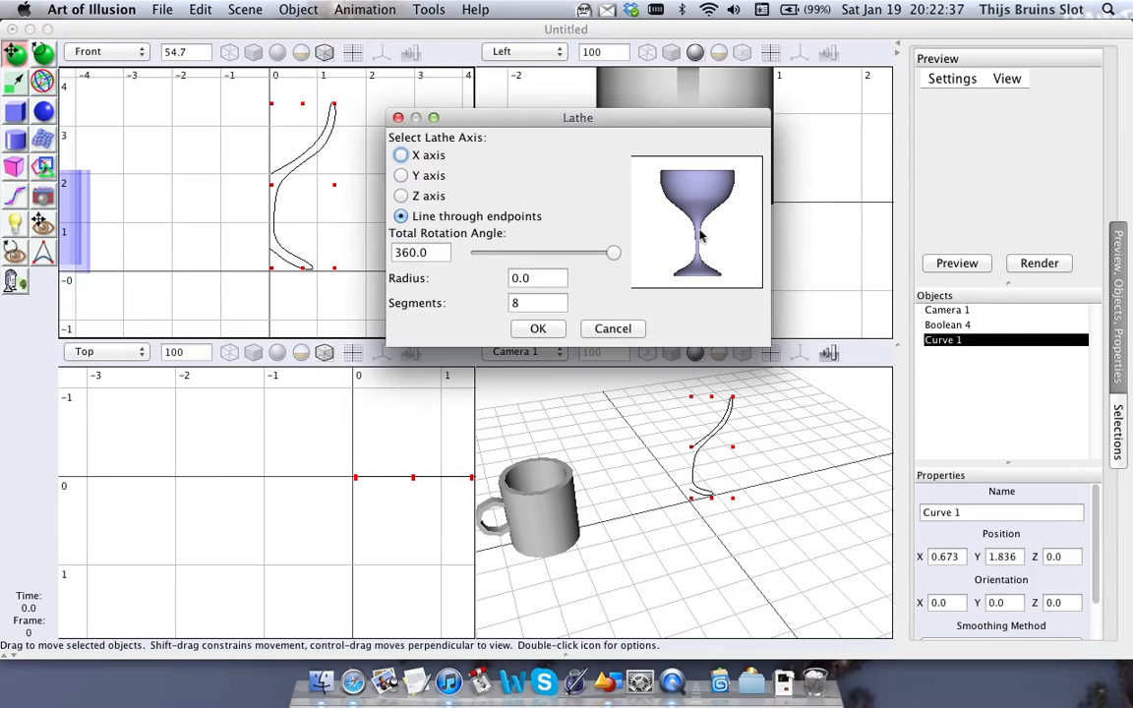
pyautogui.moveTo(701, 233); pyautogui.dragTo(564, 244)
pyautogui.click(610, 329)
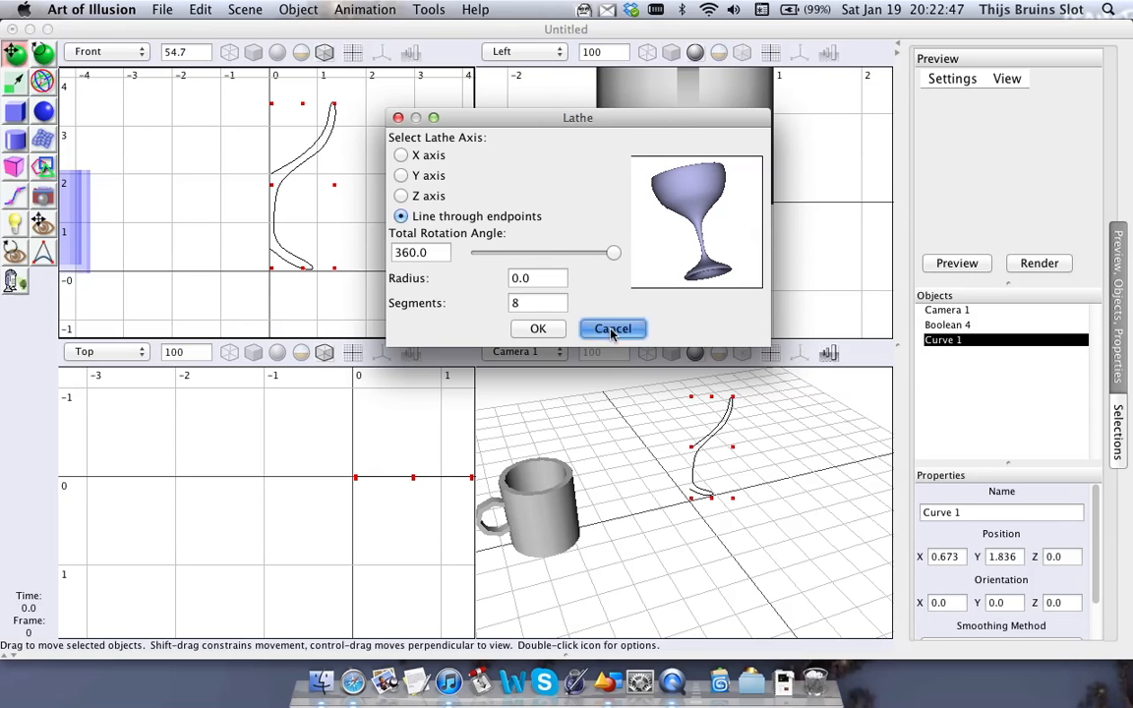
# Reshape the curve by moving the stem points outward, extending the foot's tip and lowering the foot's upper point, and accept the edits
pyautogui.doubleClick(982, 339)
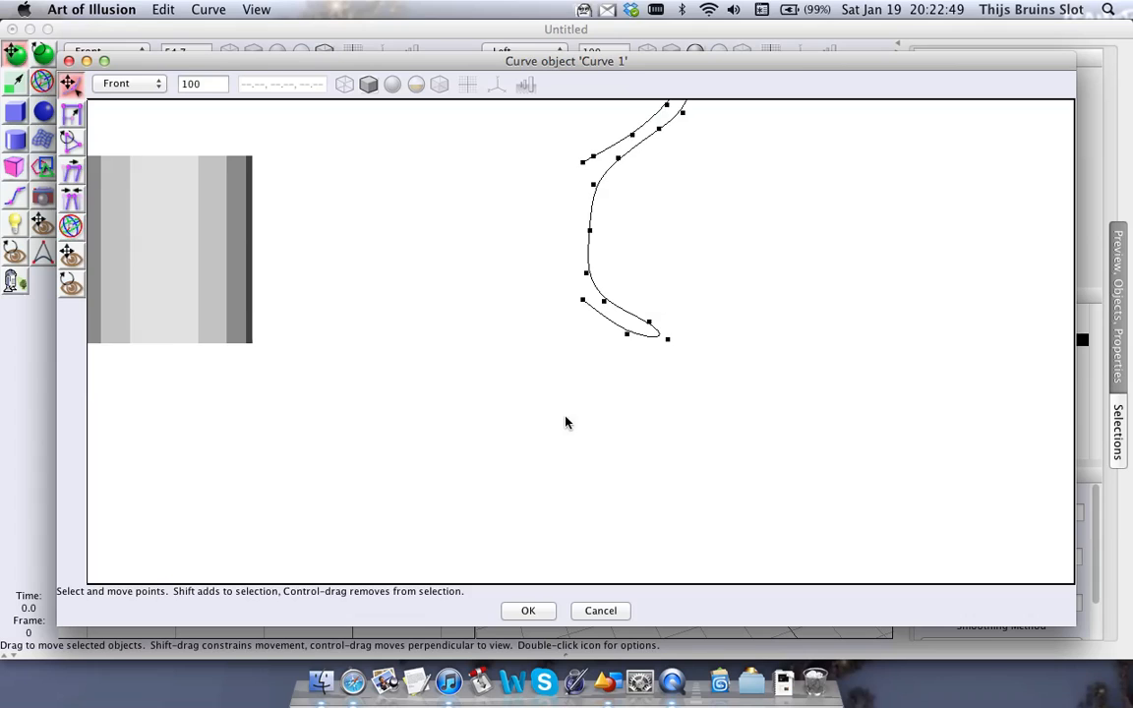
pyautogui.scroll(-2, 576, 384)
pyautogui.moveTo(590, 291); pyautogui.dragTo(592, 253)
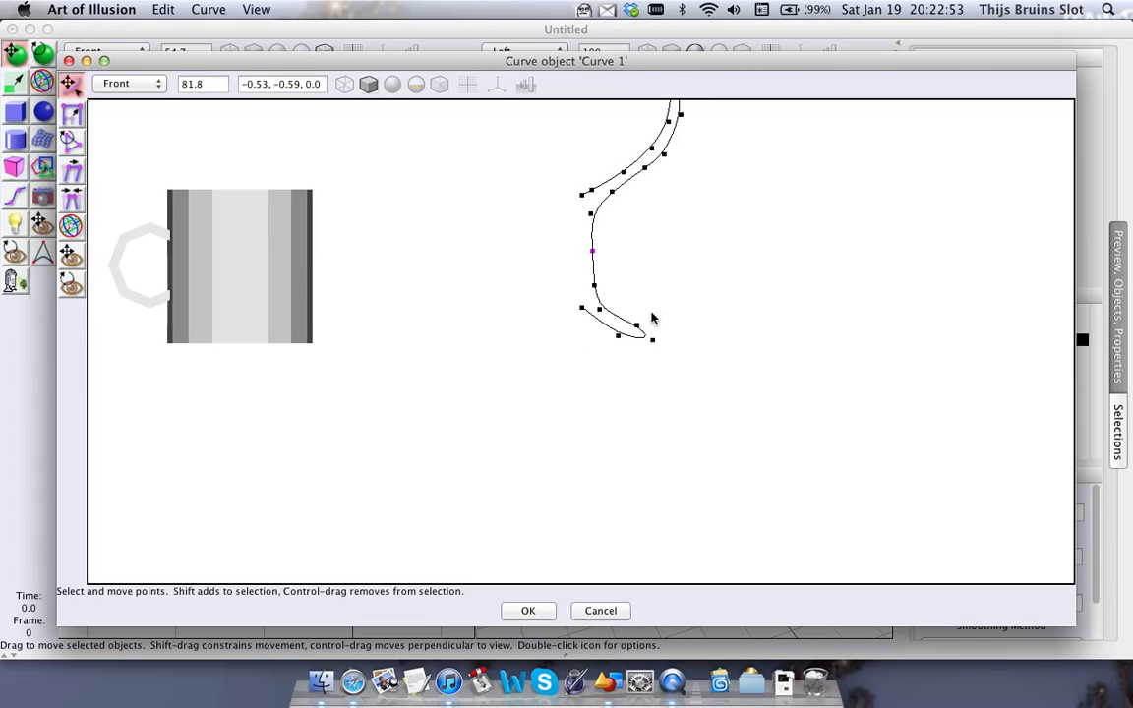
pyautogui.moveTo(632, 315)
pyautogui.mouseDown()
pyautogui.moveTo(664, 349)
pyautogui.moveTo(677, 343)
pyautogui.moveTo(656, 325)
pyautogui.moveTo(633, 333)
pyautogui.mouseUp()
pyautogui.click(668, 321)
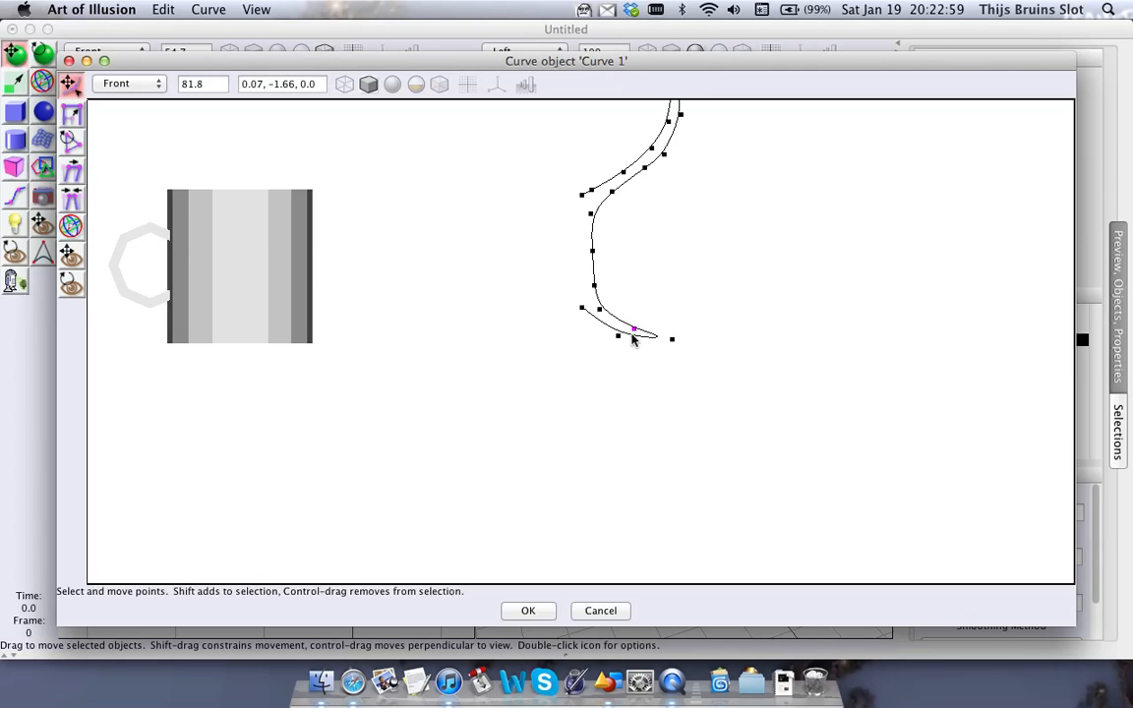
pyautogui.click(521, 612)
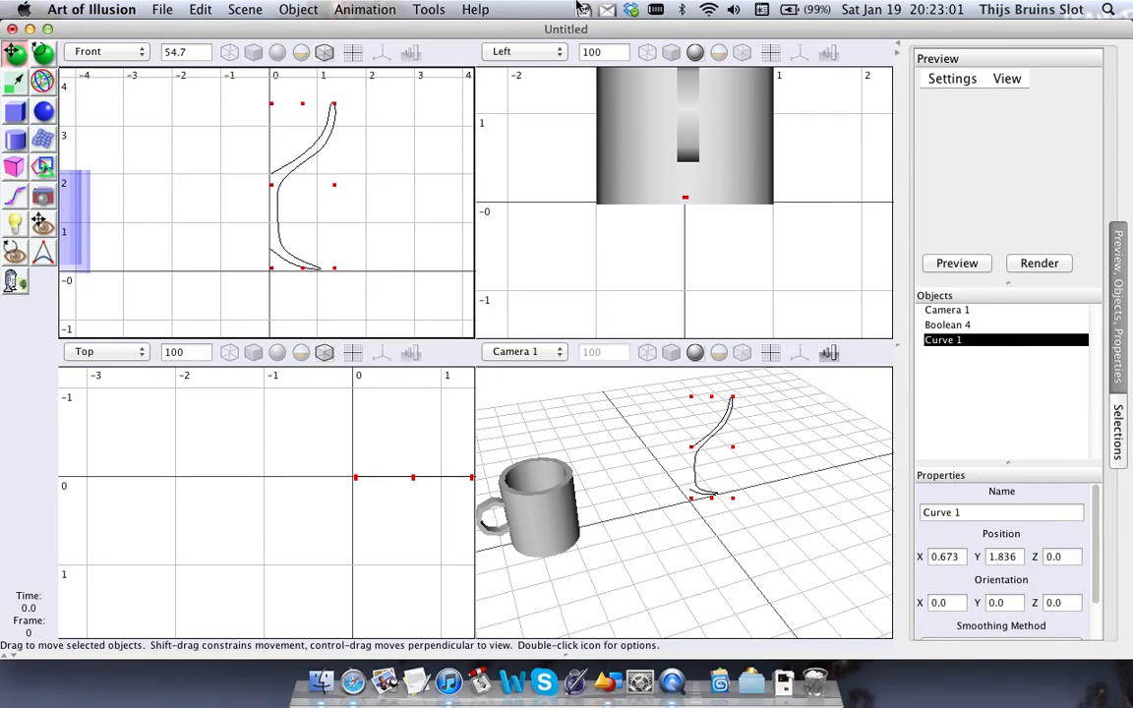
# Start Lathe on the reshaped curve and inspect the preview revolved about the line through its endpoints
pyautogui.click(429, 9)
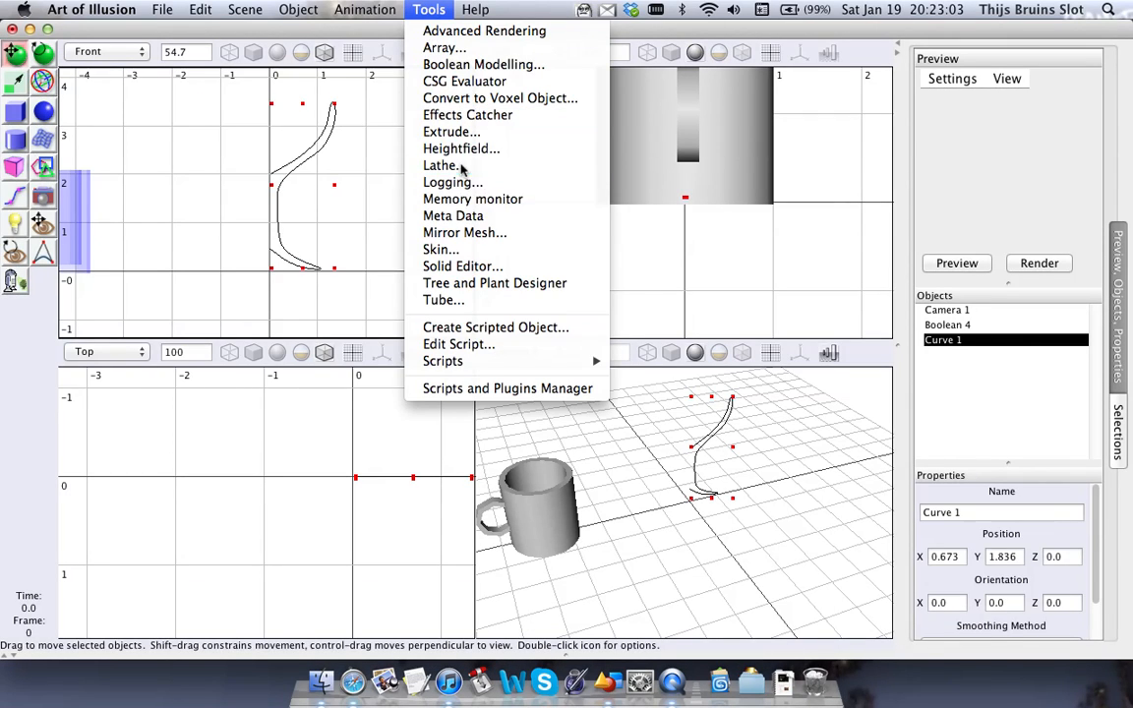
pyautogui.click(492, 164)
pyautogui.moveTo(623, 321)
pyautogui.mouseDown()
pyautogui.moveTo(624, 354)
pyautogui.moveTo(609, 364)
pyautogui.moveTo(665, 308)
pyautogui.moveTo(700, 417)
pyautogui.moveTo(606, 380)
pyautogui.mouseUp()
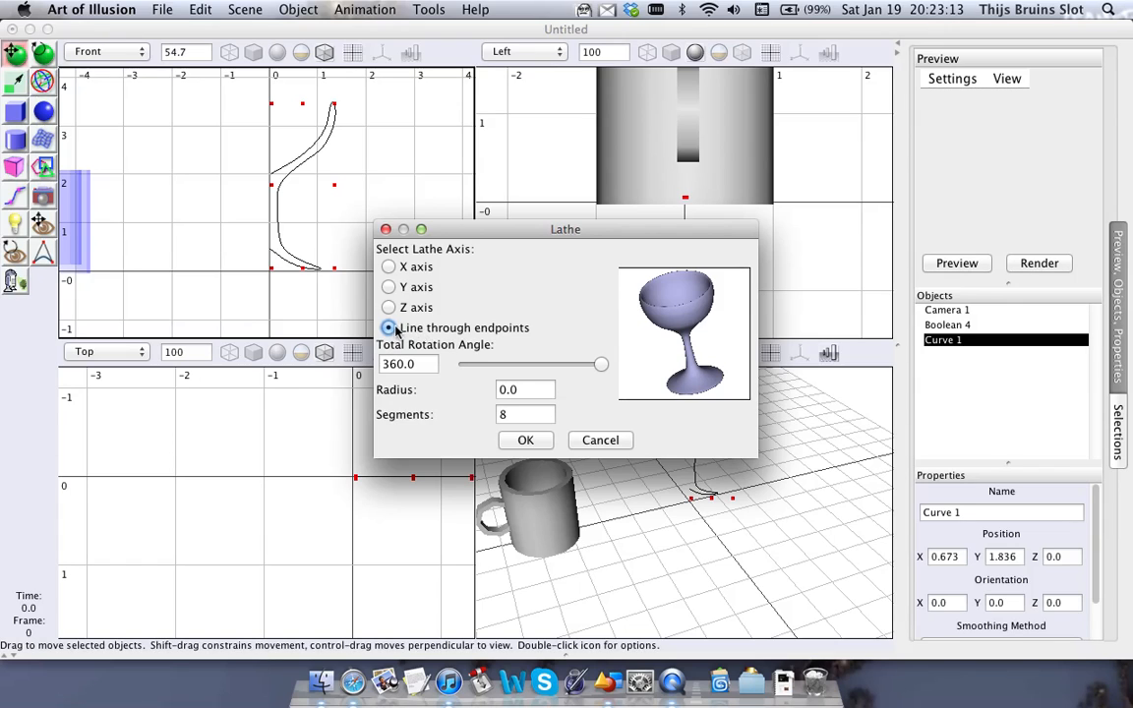
pyautogui.moveTo(645, 330); pyautogui.dragTo(690, 371)
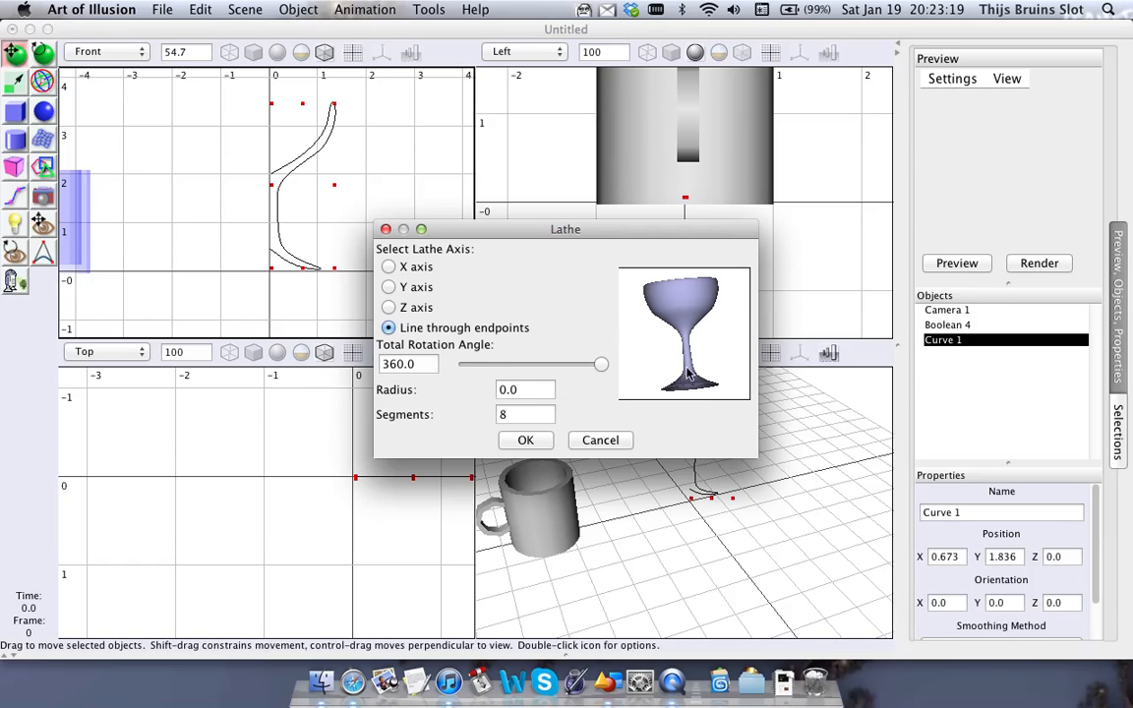
pyautogui.moveTo(670, 375); pyautogui.dragTo(731, 375)
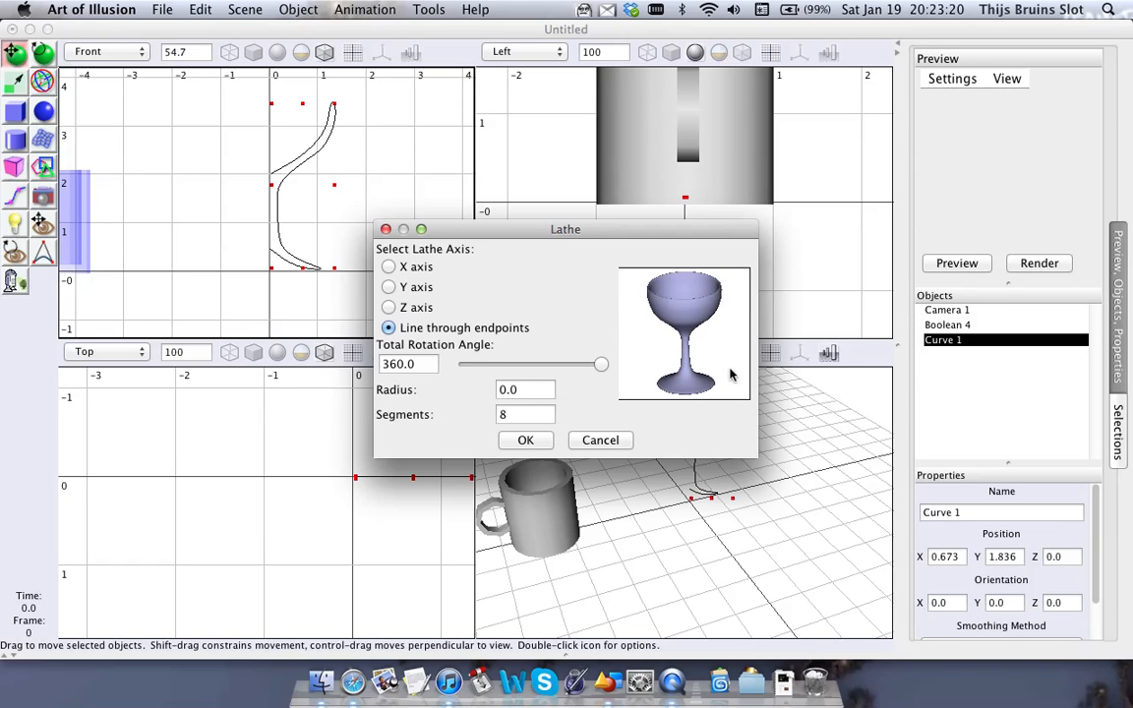
# Compare the Z, Y and X lathe axes in the preview and return to the line through endpoints
pyautogui.click(389, 308)
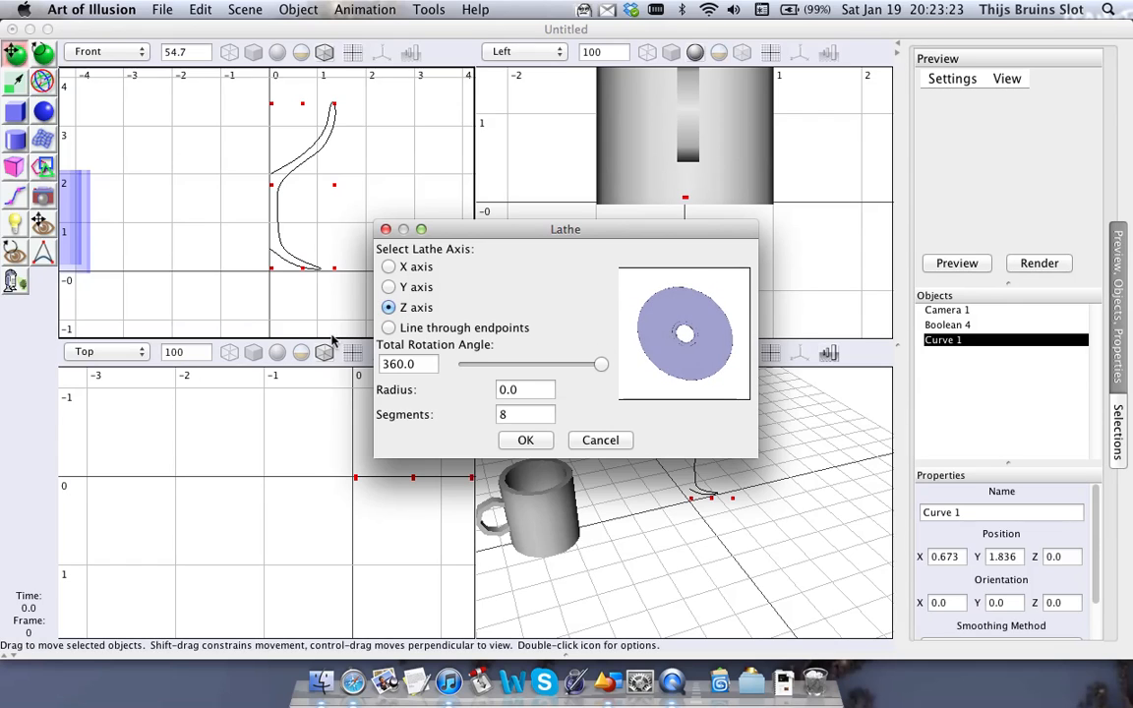
pyautogui.click(388, 287)
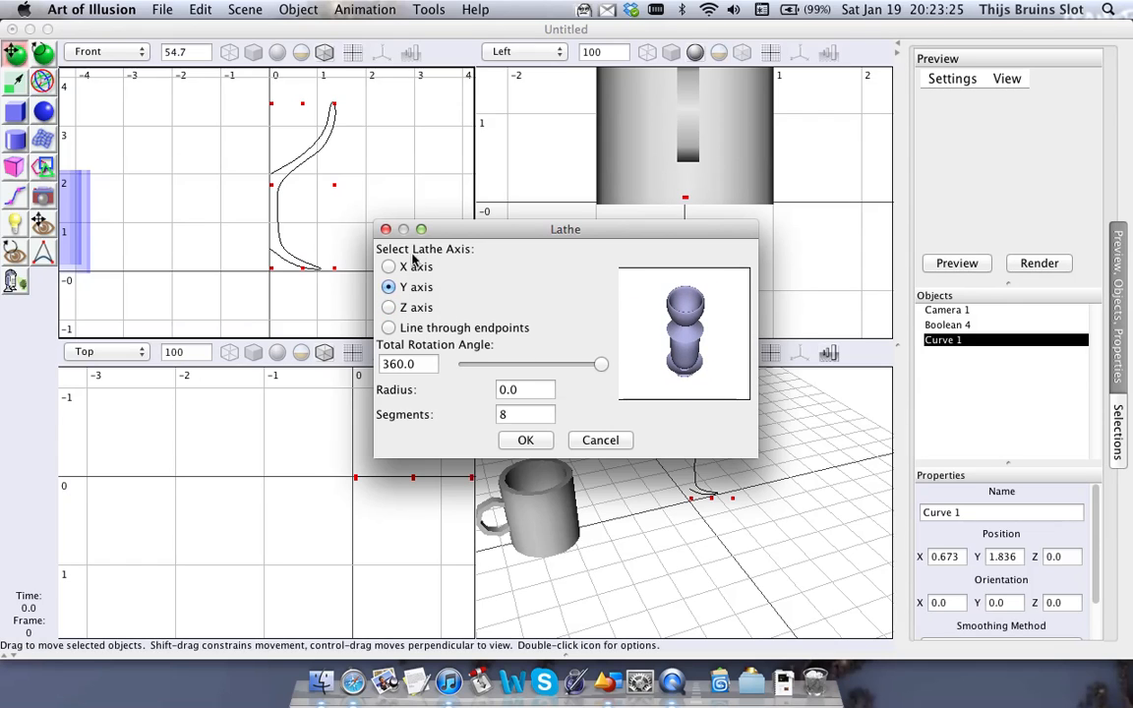
pyautogui.click(389, 267)
pyautogui.moveTo(668, 336); pyautogui.dragTo(602, 225)
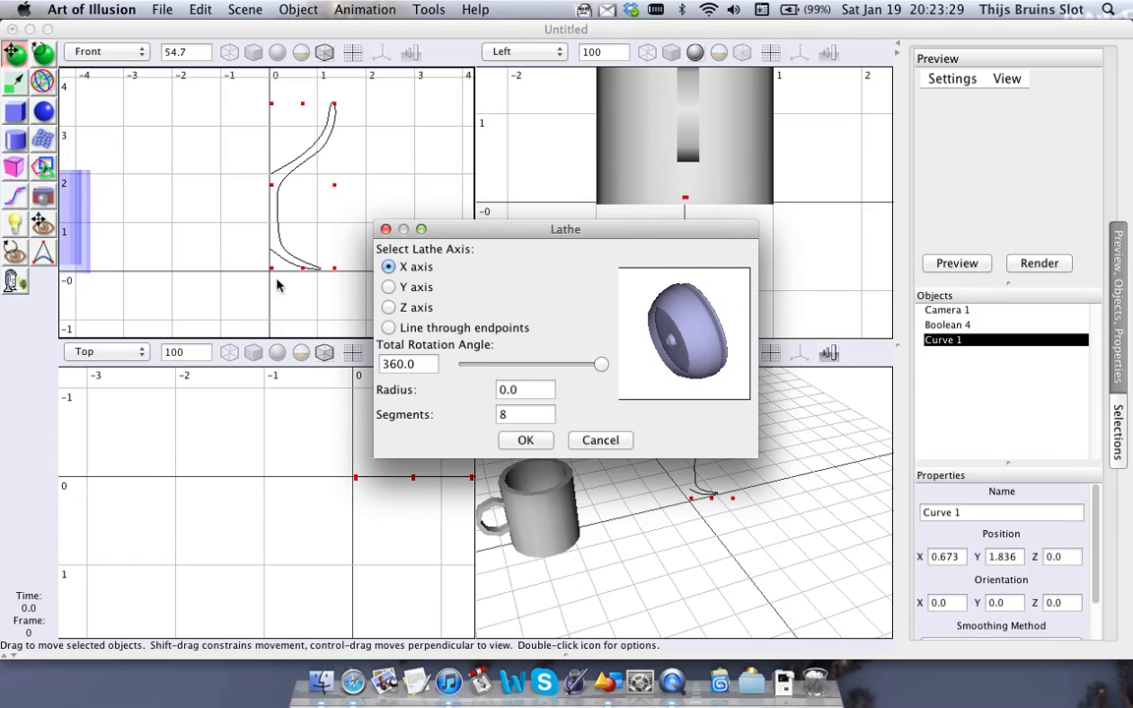
pyautogui.click(390, 328)
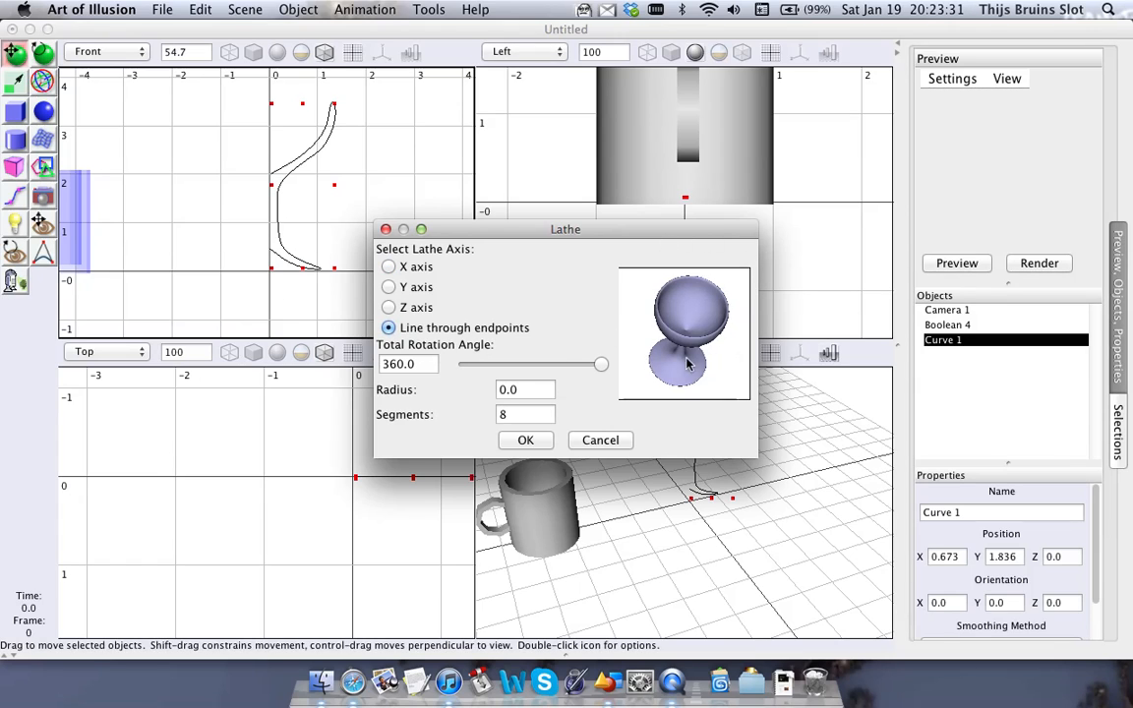
pyautogui.moveTo(657, 290); pyautogui.dragTo(659, 268)
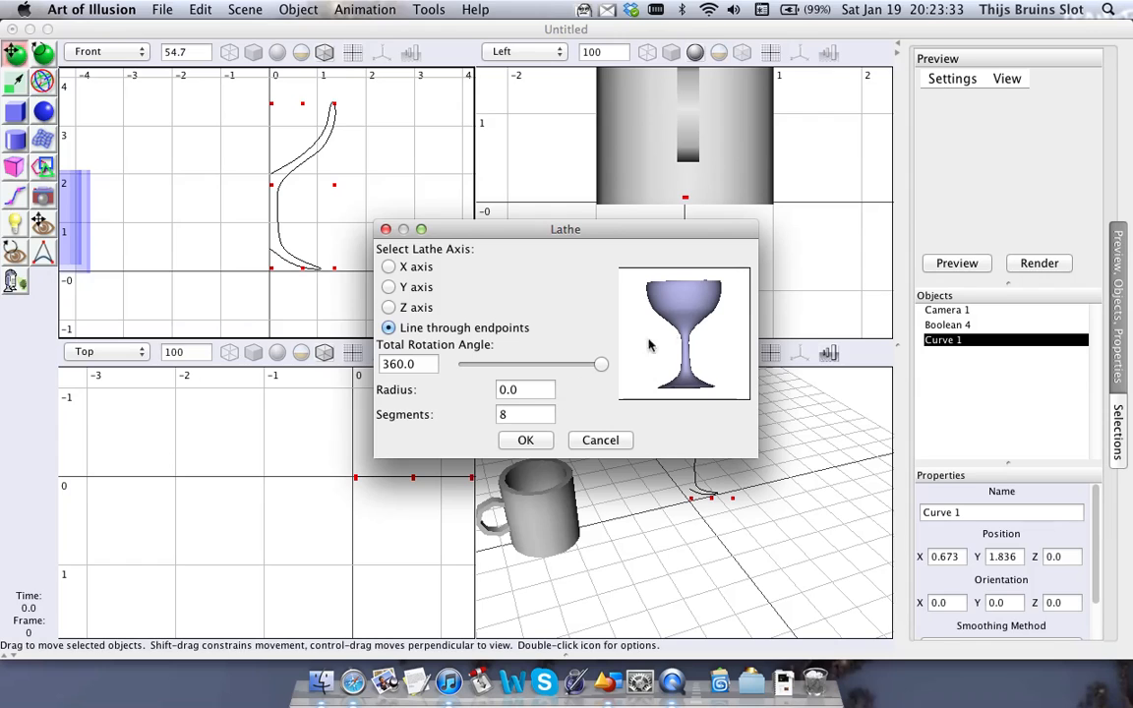
# Try a total rotation angle of 38 degrees for the lathe and restore it to 360
pyautogui.moveTo(601, 365); pyautogui.dragTo(475, 389)
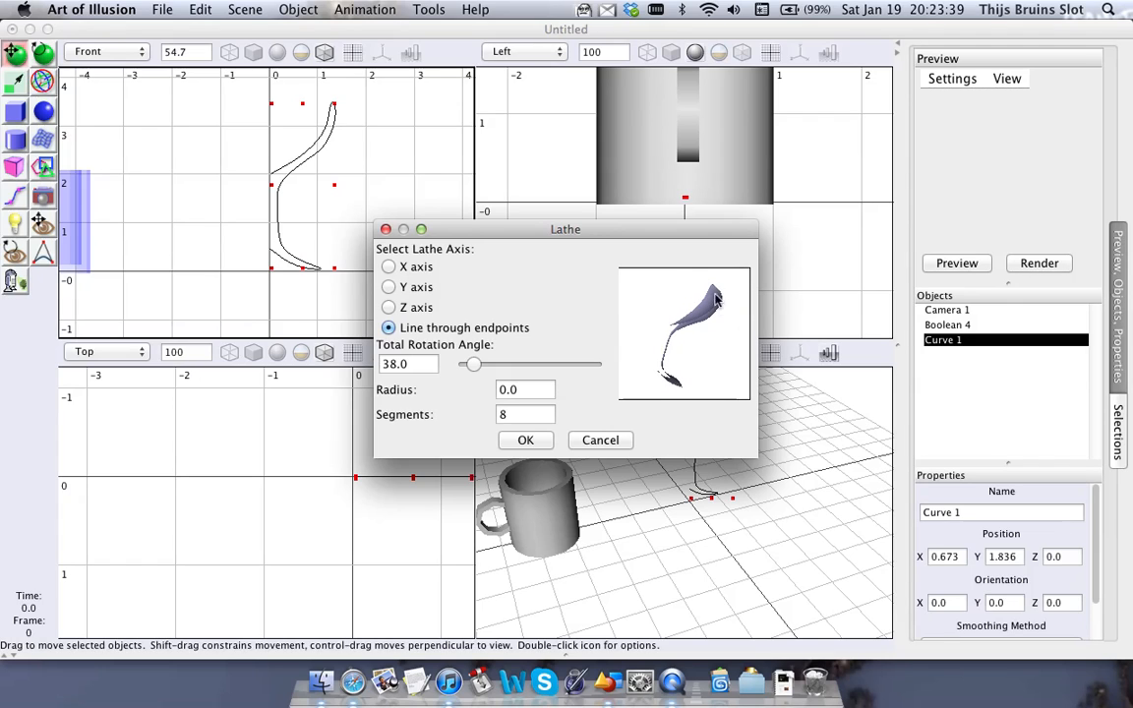
pyautogui.moveTo(476, 365); pyautogui.dragTo(603, 367)
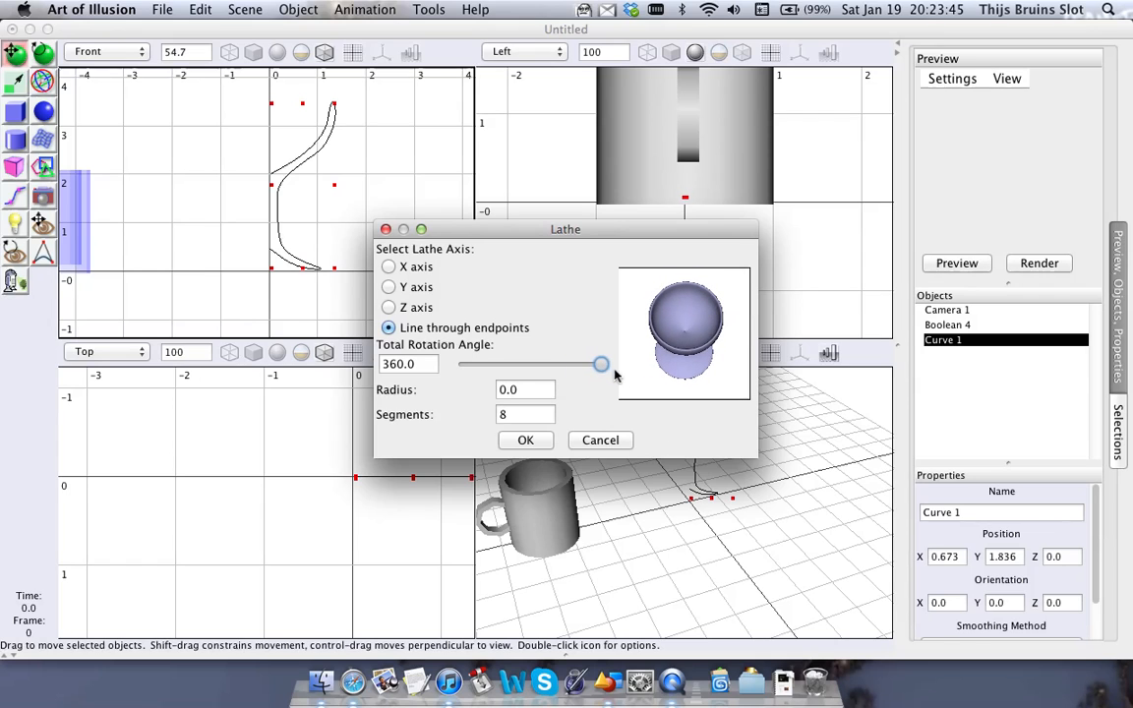
pyautogui.moveTo(689, 354); pyautogui.dragTo(667, 346)
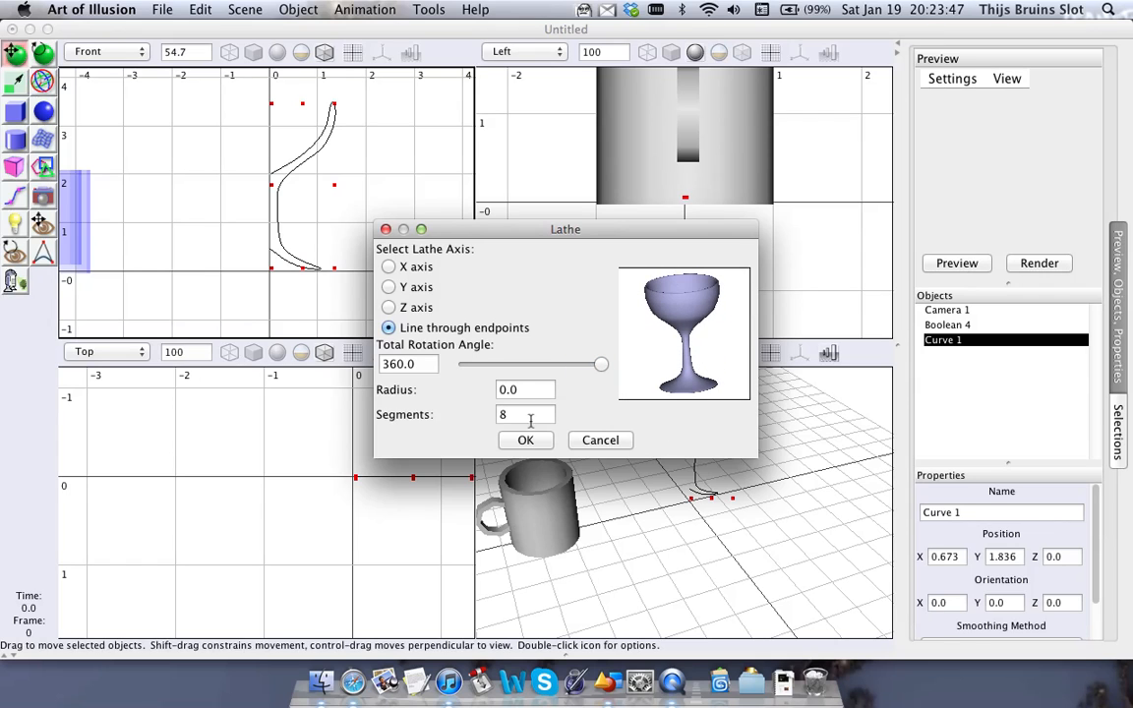
# Try a lathe radius of 2, inspect the opening in the preview, and reset the radius to 0
pyautogui.moveTo(530, 420); pyautogui.dragTo(459, 350)
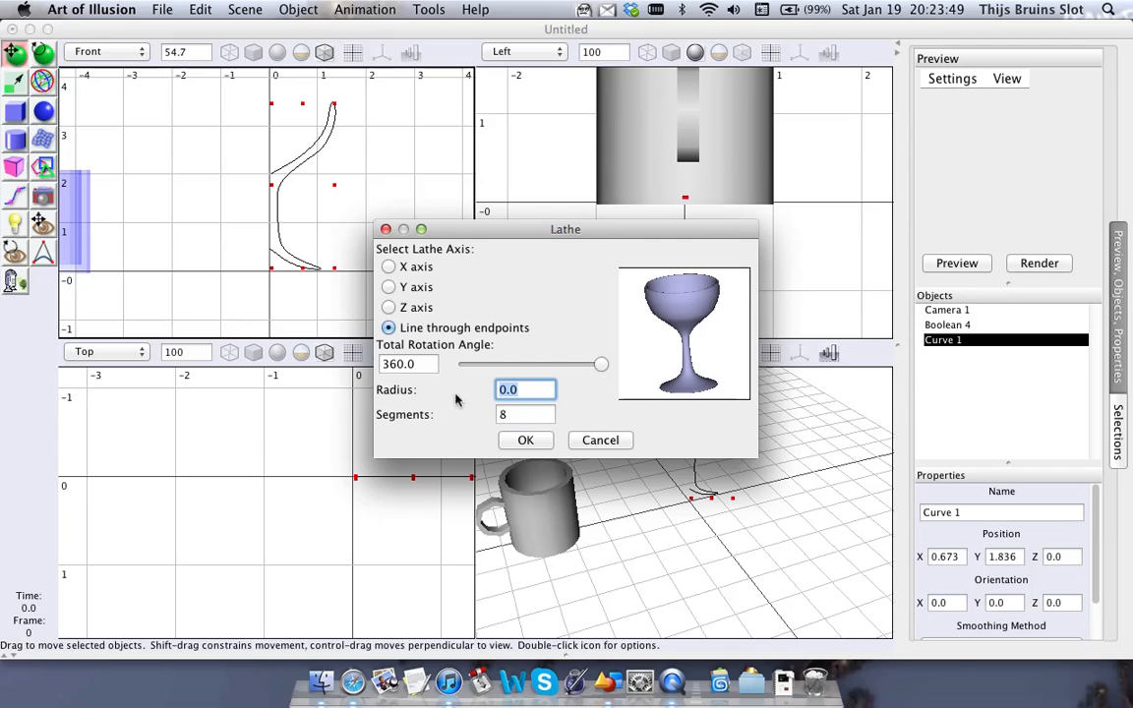
pyautogui.write('2')
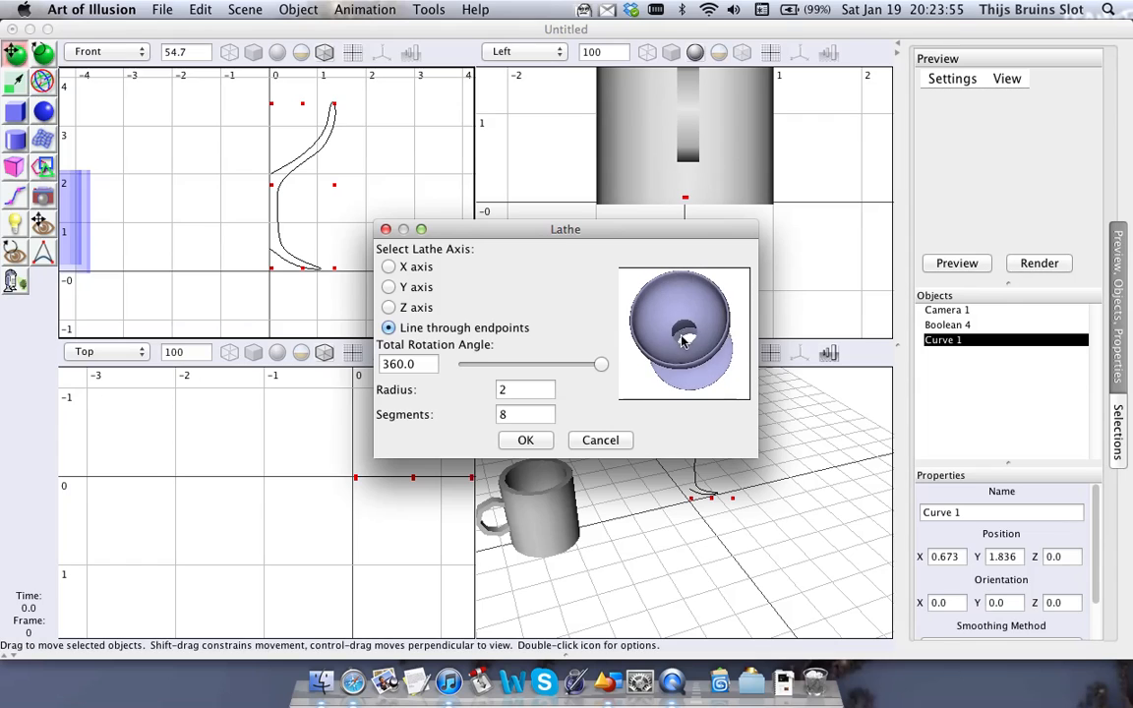
pyautogui.moveTo(689, 350)
pyautogui.mouseDown()
pyautogui.moveTo(688, 324)
pyautogui.moveTo(679, 345)
pyautogui.mouseUp()
pyautogui.click(517, 390)
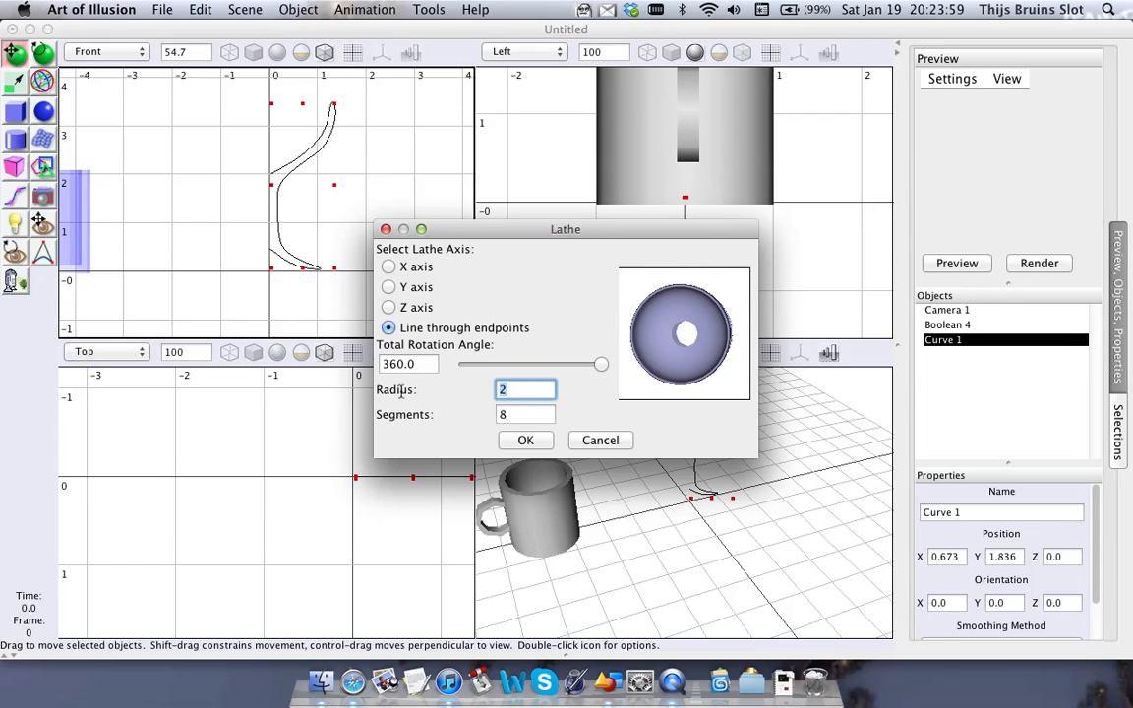
pyautogui.press('BackSpace')
pyautogui.write('0')
pyautogui.moveTo(633, 356); pyautogui.dragTo(664, 286)
pyautogui.moveTo(685, 327); pyautogui.dragTo(655, 356)
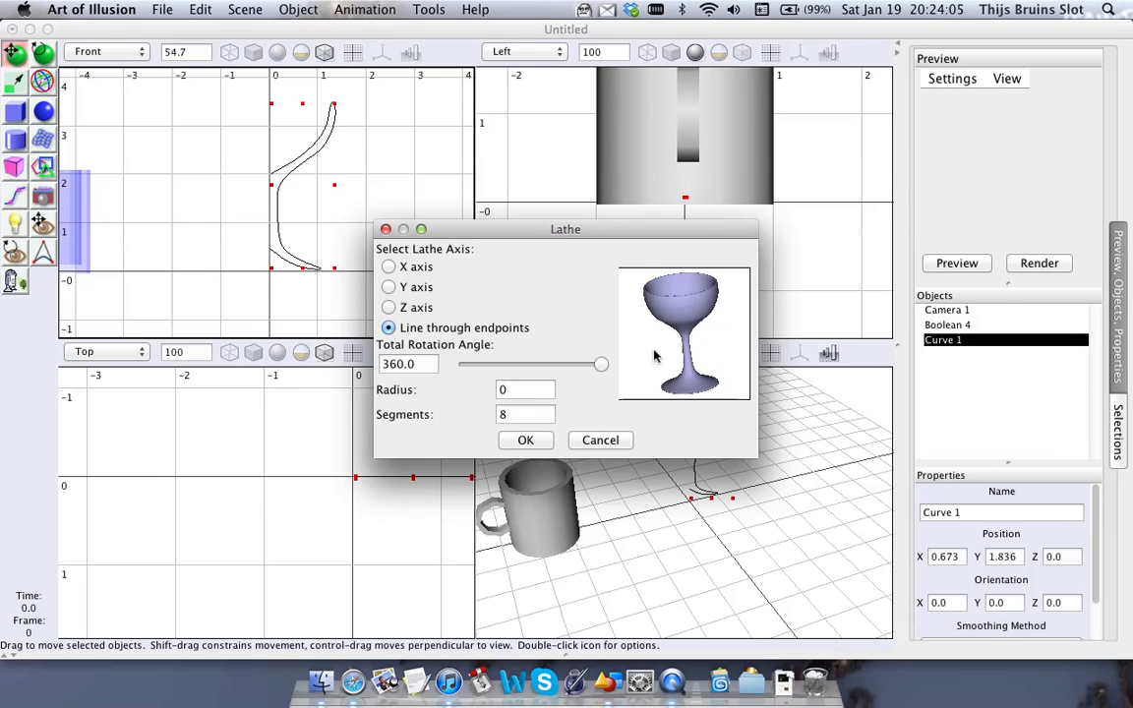
# Try 12 and 3 lathe segments, turning the preview to compare how round the glass looks
pyautogui.doubleClick(518, 413)
pyautogui.moveTo(700, 306); pyautogui.dragTo(727, 284)
pyautogui.doubleClick(506, 415)
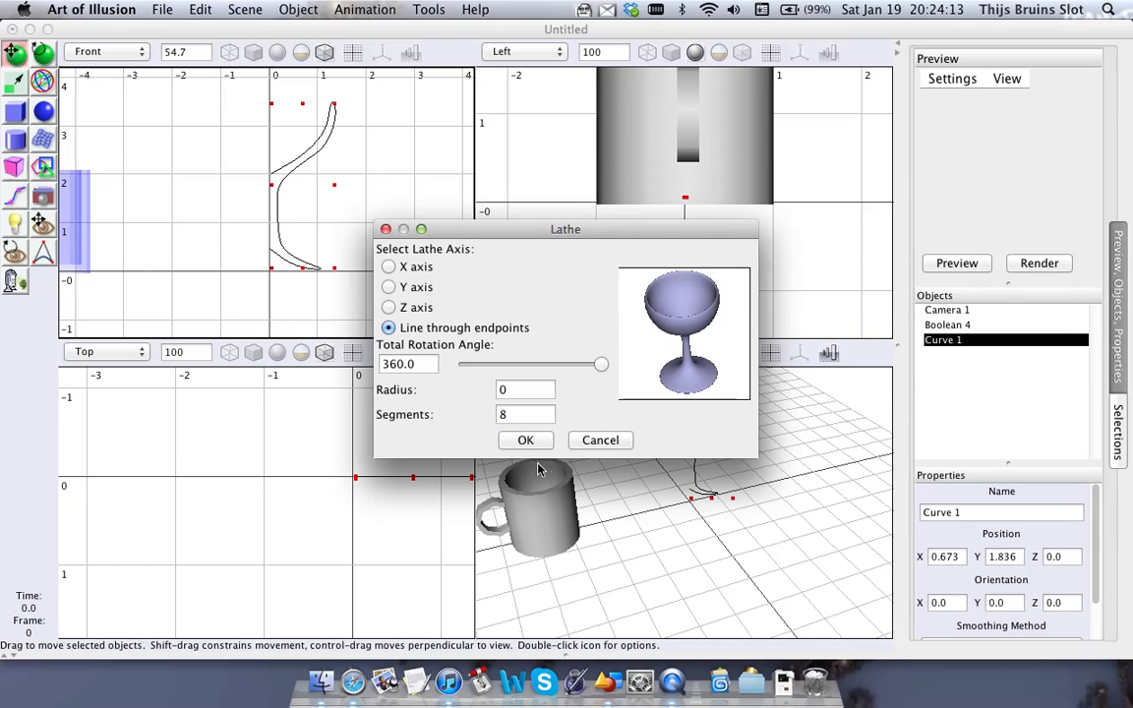
pyautogui.doubleClick(522, 414)
pyautogui.write('12')
pyautogui.moveTo(630, 346); pyautogui.dragTo(719, 344)
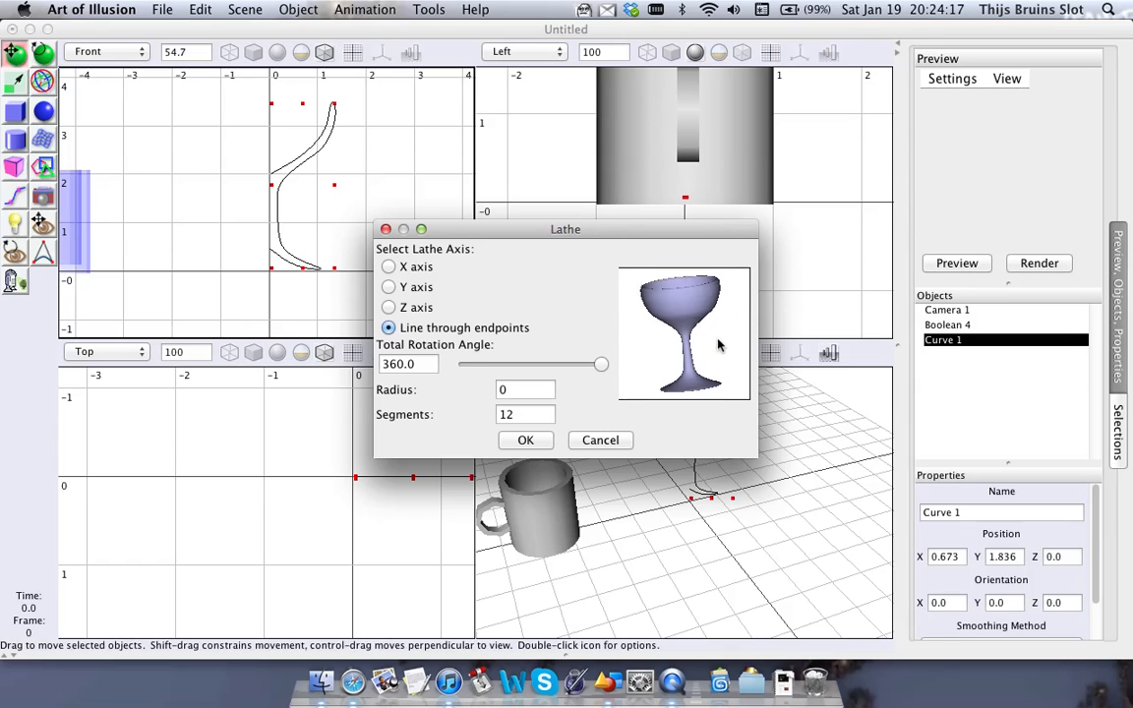
pyautogui.click(505, 414)
pyautogui.write('3')
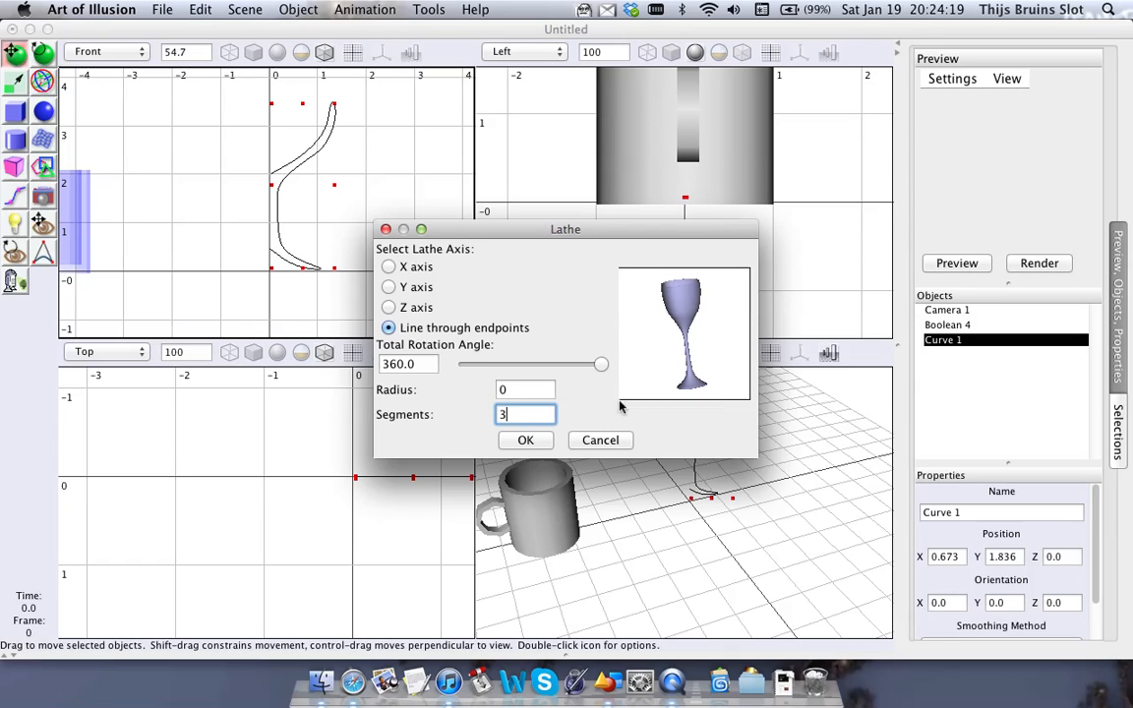
pyautogui.moveTo(624, 322); pyautogui.dragTo(674, 357)
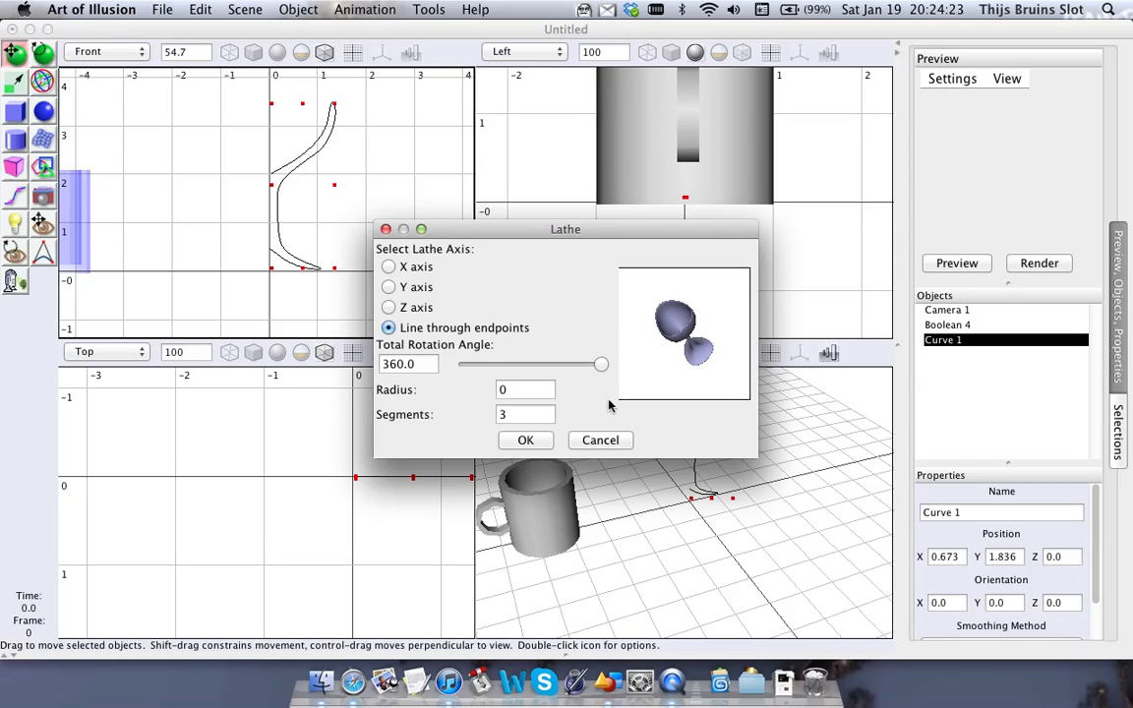
pyautogui.moveTo(609, 404); pyautogui.dragTo(666, 313)
# Set the lathe to 12 segments and create the lathed glass
pyautogui.moveTo(532, 413); pyautogui.dragTo(416, 398)
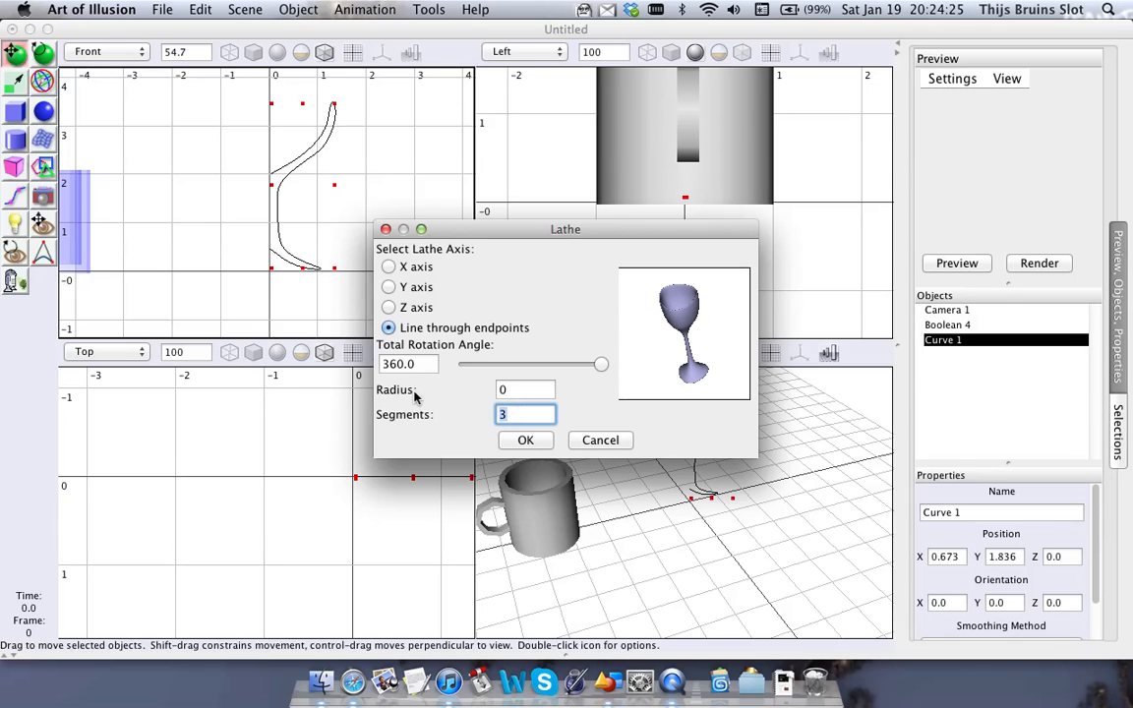
pyautogui.write('12')
pyautogui.click(525, 441)
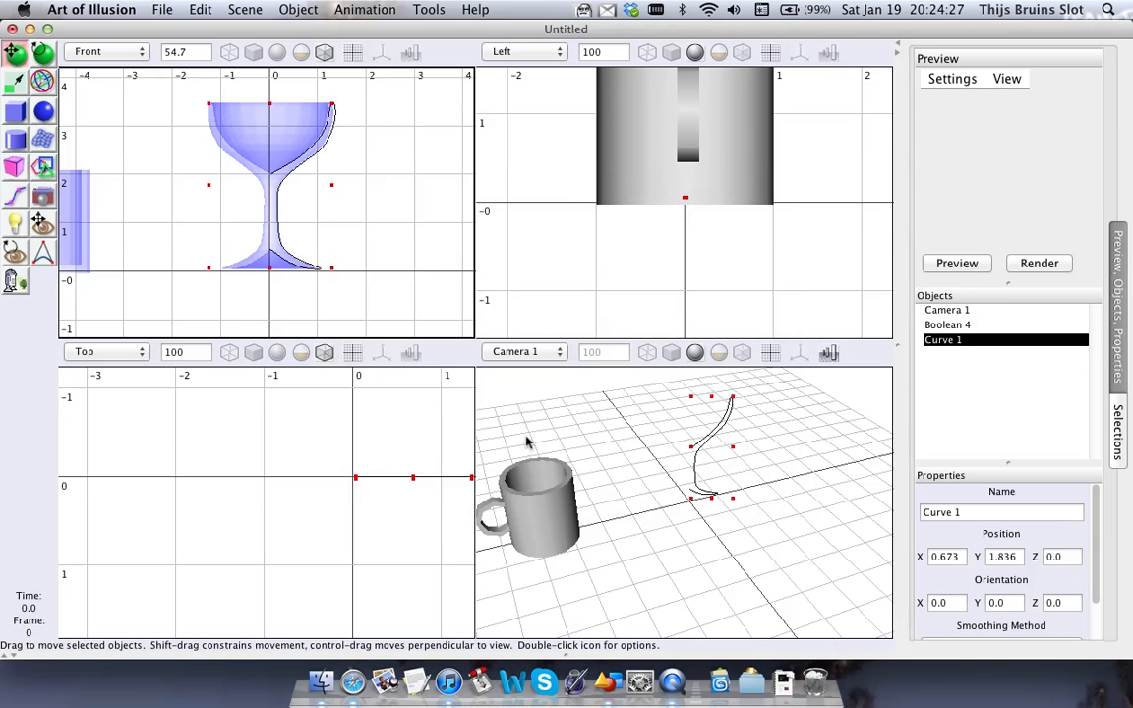
# Display the Front view with smooth shading and move the lathed glass between the mug and the curve, its foot on the ground line
pyautogui.click(277, 51)
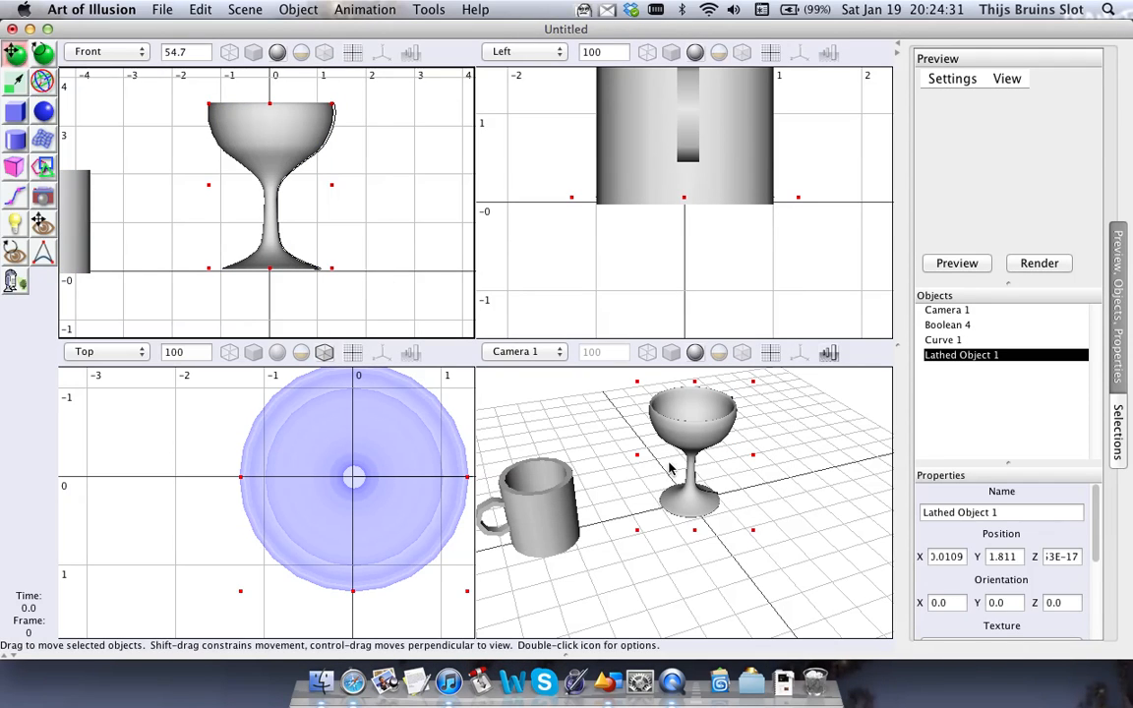
pyautogui.moveTo(670, 469); pyautogui.dragTo(590, 420, button='middle')
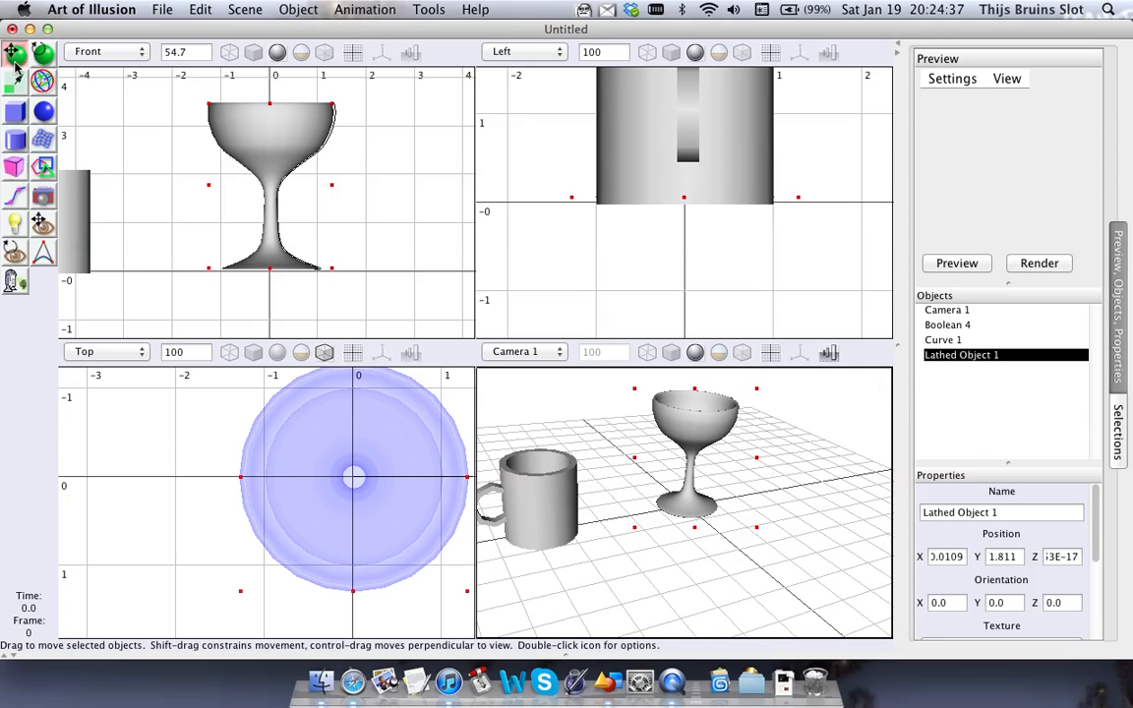
pyautogui.moveTo(247, 218); pyautogui.dragTo(184, 257)
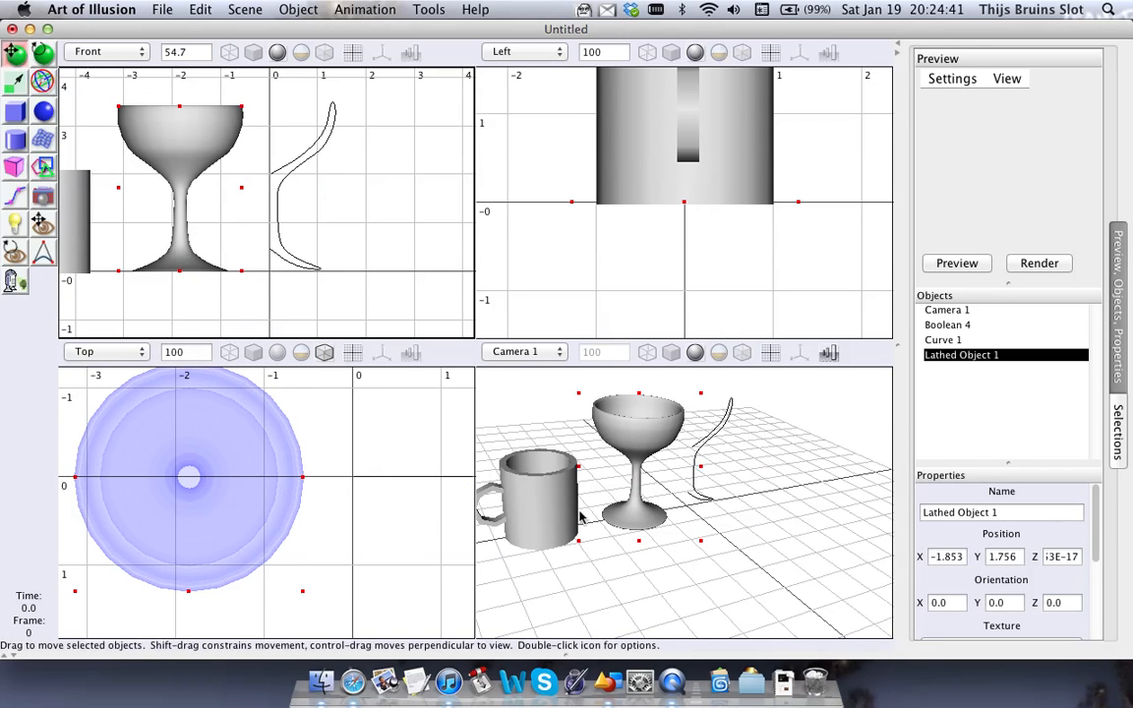
pyautogui.moveTo(581, 518); pyautogui.dragTo(651, 510, button='middle')
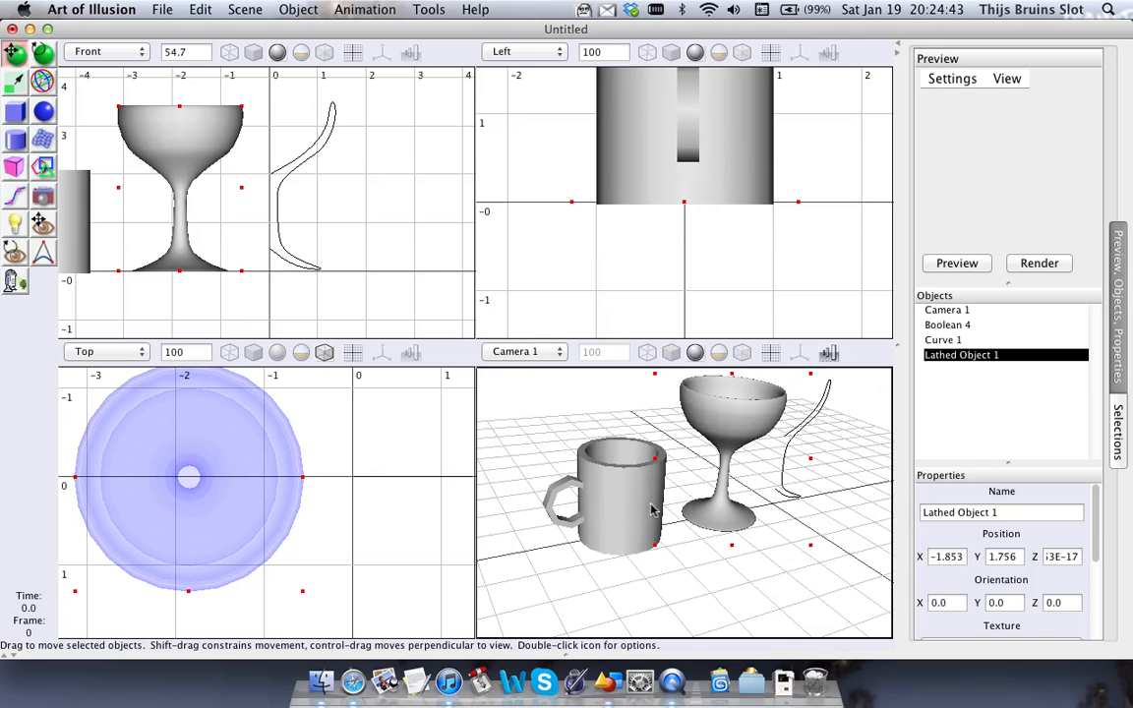
pyautogui.scroll(5, 651, 509)
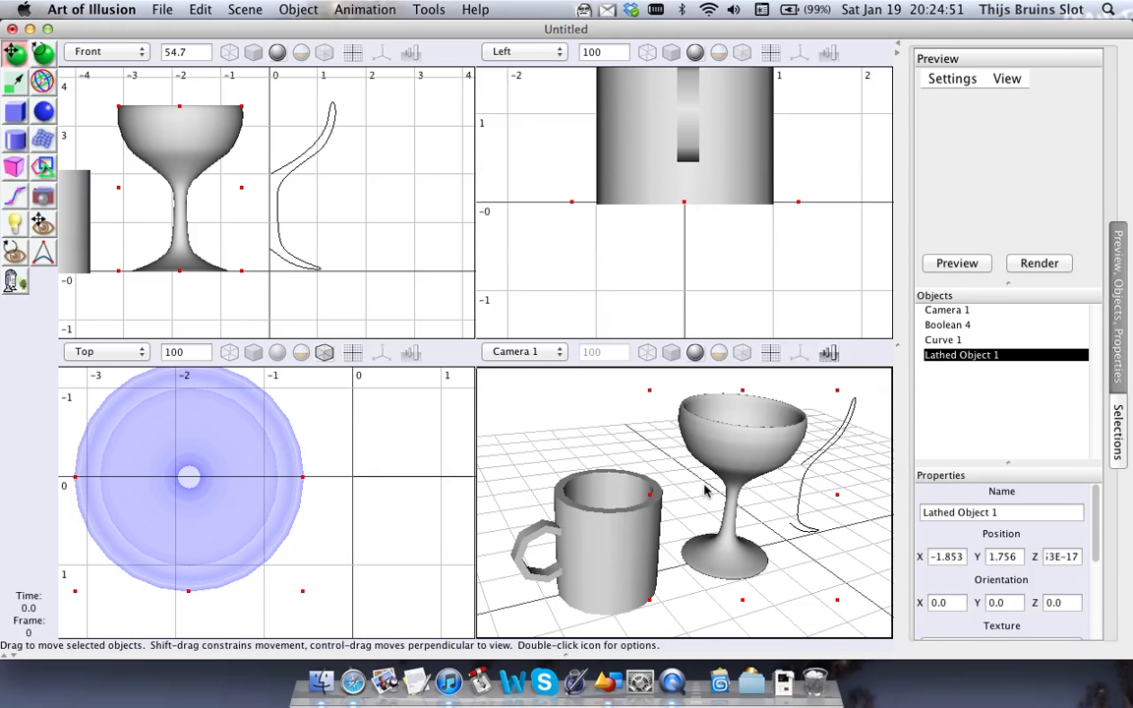
pyautogui.moveTo(704, 490)
pyautogui.mouseDown(button='middle')
pyautogui.moveTo(691, 509)
pyautogui.moveTo(688, 481)
pyautogui.mouseUp(button='middle')
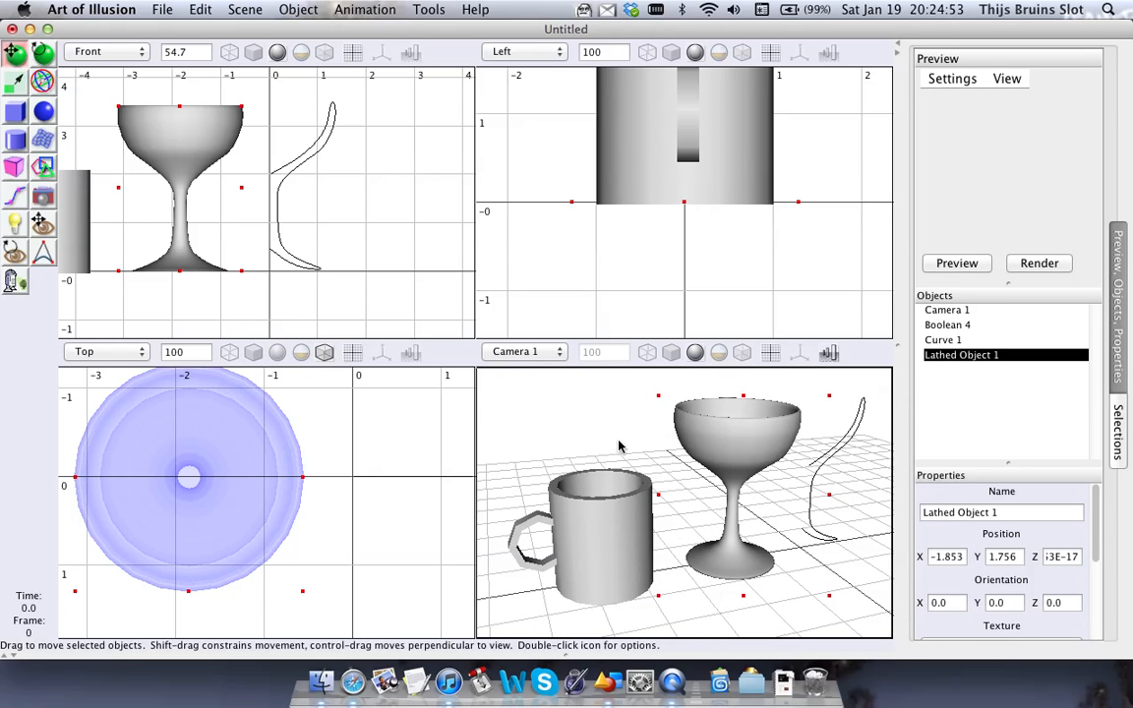